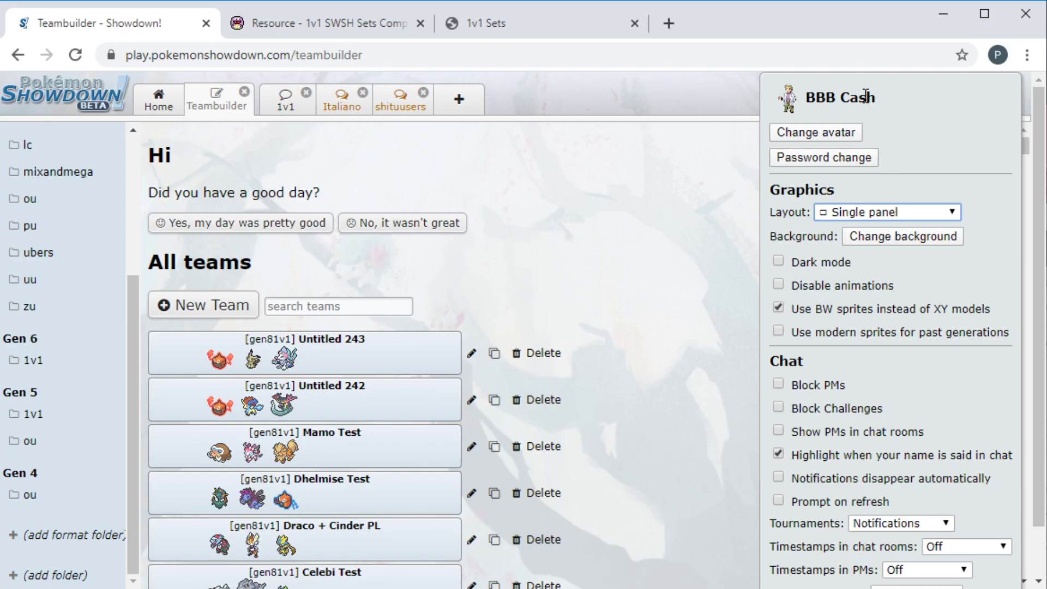
- Dismiss the account settings popup and close the extra '1v1 Sets' browser tab
{"action": "left_click", "coordinate": [651, 249]}
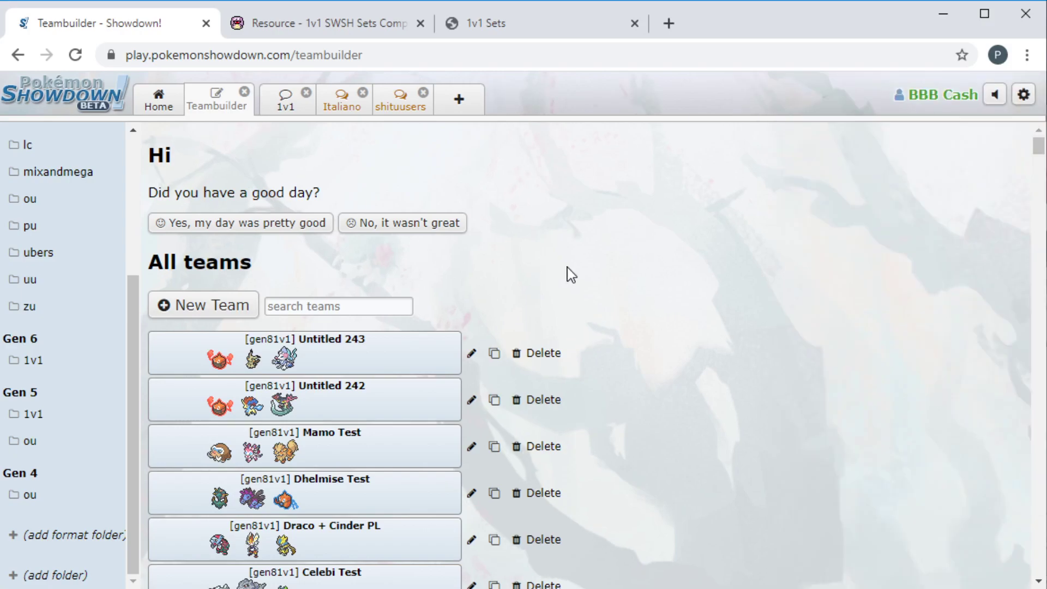
{"action": "left_click", "coordinate": [634, 23]}
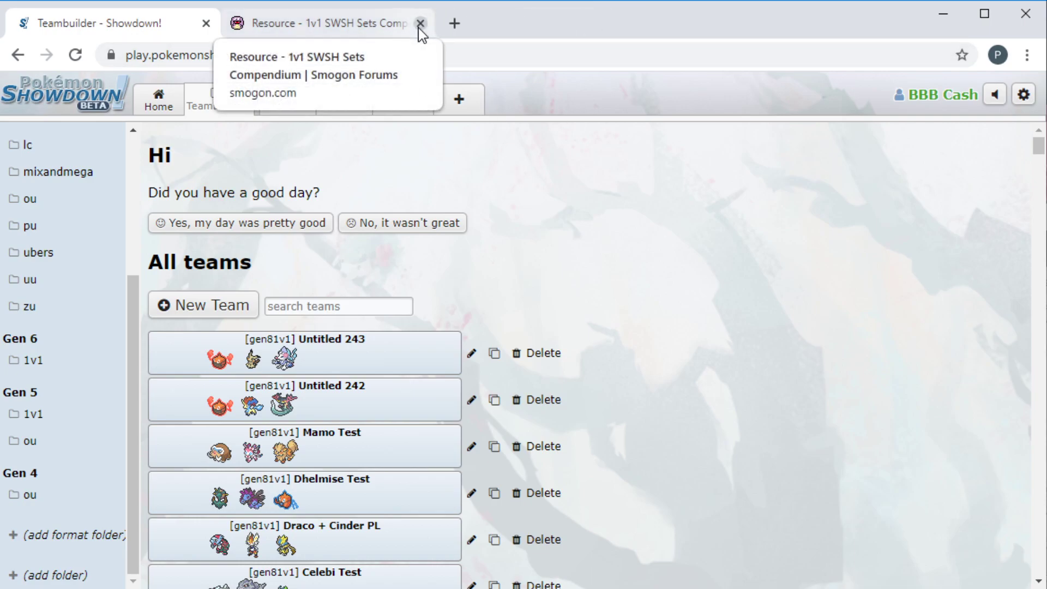
- Go from the 1v1 SWSH Sets Compendium to page 1 of the 1v1 SWSH Viability Rankings thread
{"action": "left_click", "coordinate": [339, 23]}
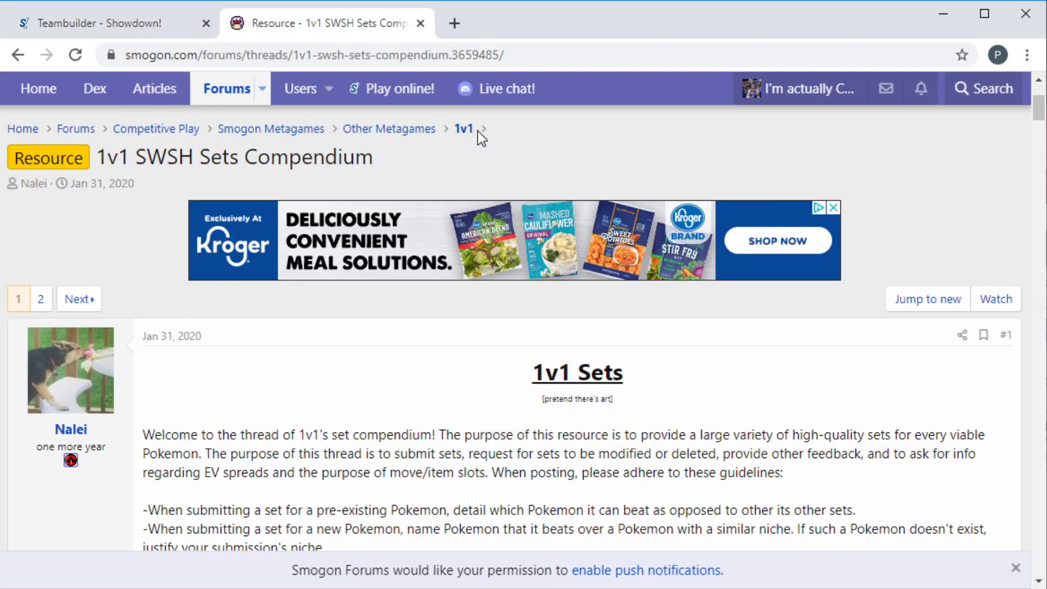
{"action": "left_click", "coordinate": [464, 129]}
{"action": "scroll", "coordinate": [496, 330], "scroll_direction": "down", "scroll_amount": 3}
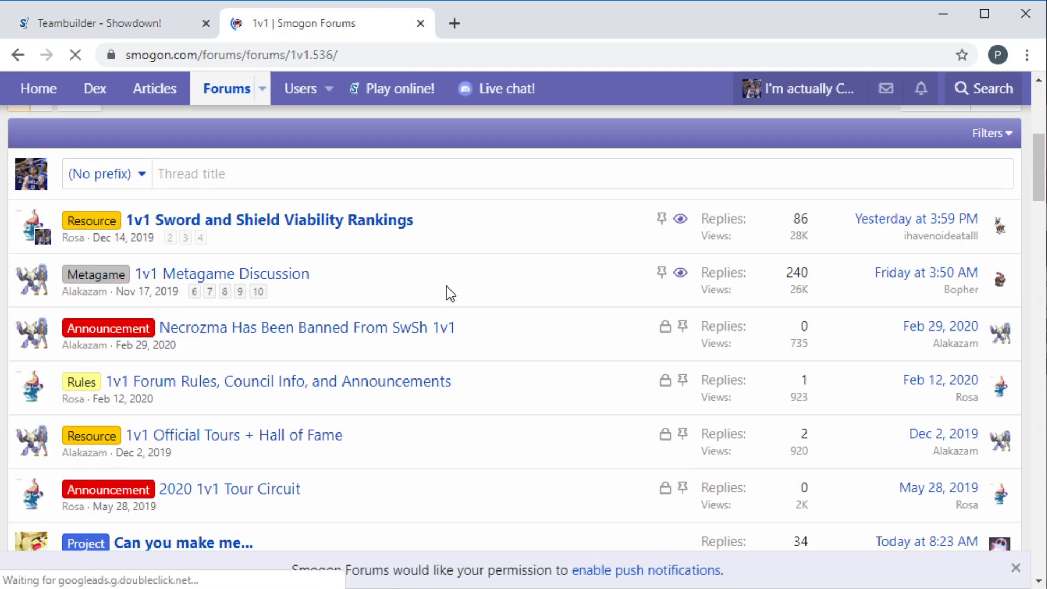
{"action": "left_click", "coordinate": [377, 221]}
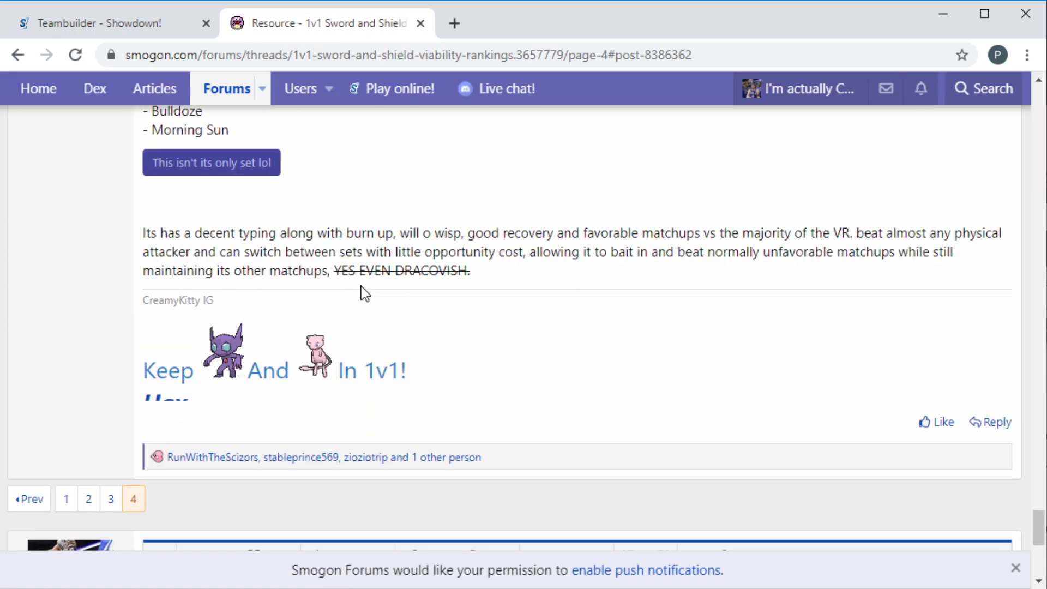
{"action": "scroll", "coordinate": [364, 293], "scroll_direction": "down", "scroll_amount": 5}
{"action": "scroll", "coordinate": [365, 293], "scroll_direction": "up", "scroll_amount": 2}
{"action": "left_click", "coordinate": [71, 355]}
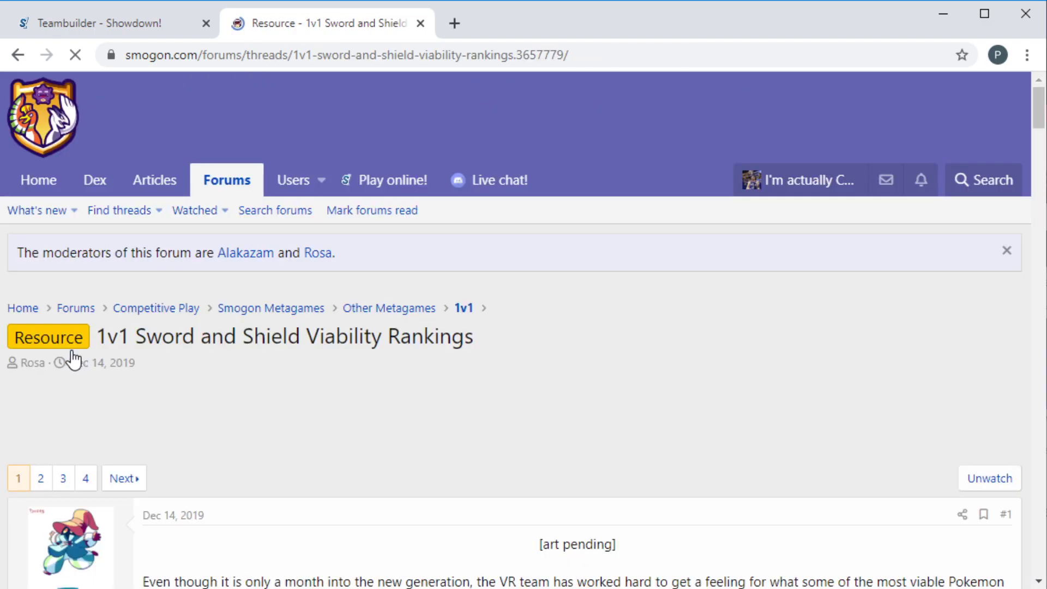
{"action": "scroll", "coordinate": [441, 344], "scroll_direction": "down", "scroll_amount": 5}
{"action": "scroll", "coordinate": [442, 344], "scroll_direction": "down", "scroll_amount": 3}
{"action": "scroll", "coordinate": [275, 344], "scroll_direction": "down", "scroll_amount": 3}
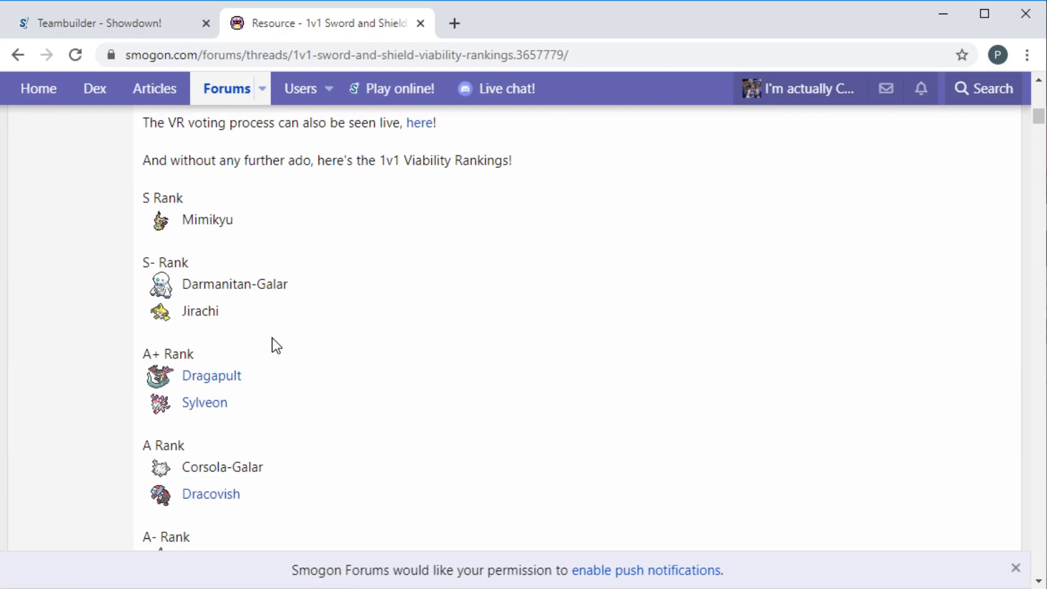
{"action": "scroll", "coordinate": [276, 345], "scroll_direction": "up", "scroll_amount": 3}
{"action": "scroll", "coordinate": [275, 344], "scroll_direction": "up", "scroll_amount": 1}
- Read Rotom-Heat's note in cell V52 of the Gen 8 Votes sheet, then close the spreadsheet
{"action": "left_click", "coordinate": [416, 303]}
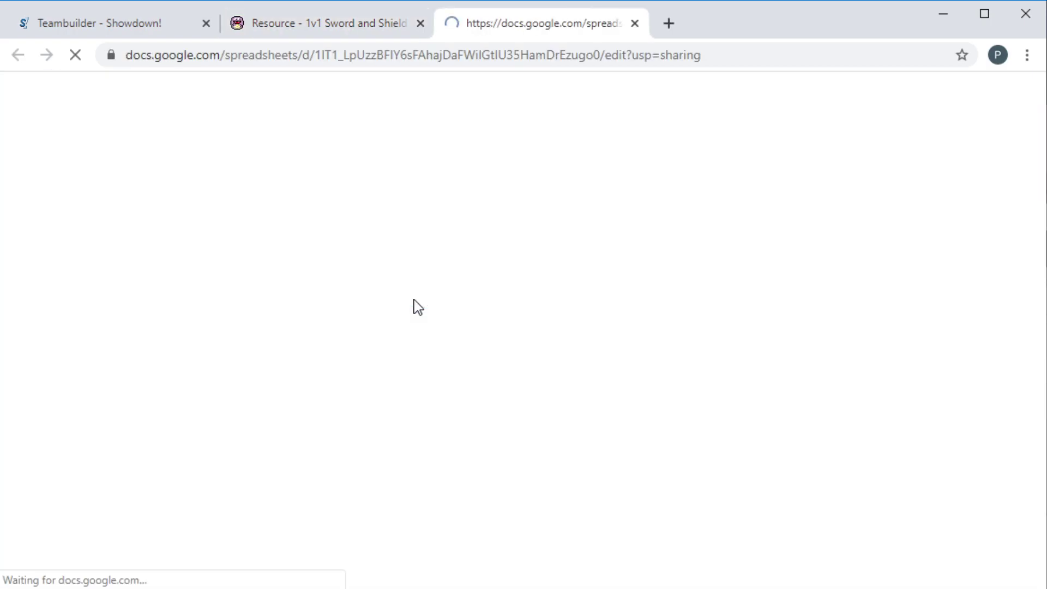
{"action": "scroll", "coordinate": [406, 311], "scroll_direction": "down", "scroll_amount": 5}
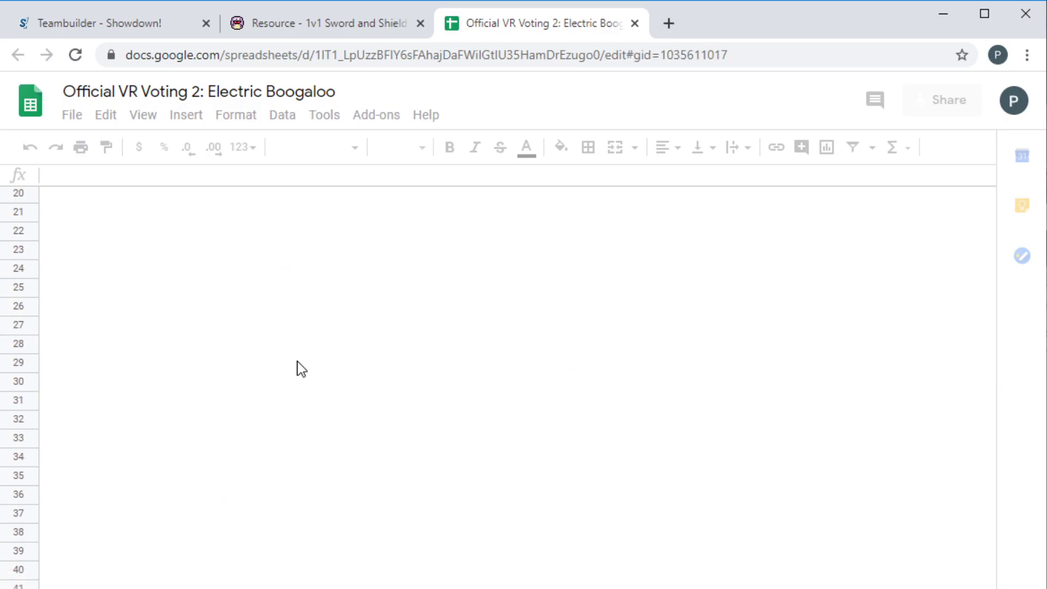
{"action": "scroll", "coordinate": [316, 299], "scroll_direction": "down", "scroll_amount": 3}
{"action": "scroll", "coordinate": [316, 299], "scroll_direction": "up", "scroll_amount": 3}
{"action": "left_click", "coordinate": [232, 570]}
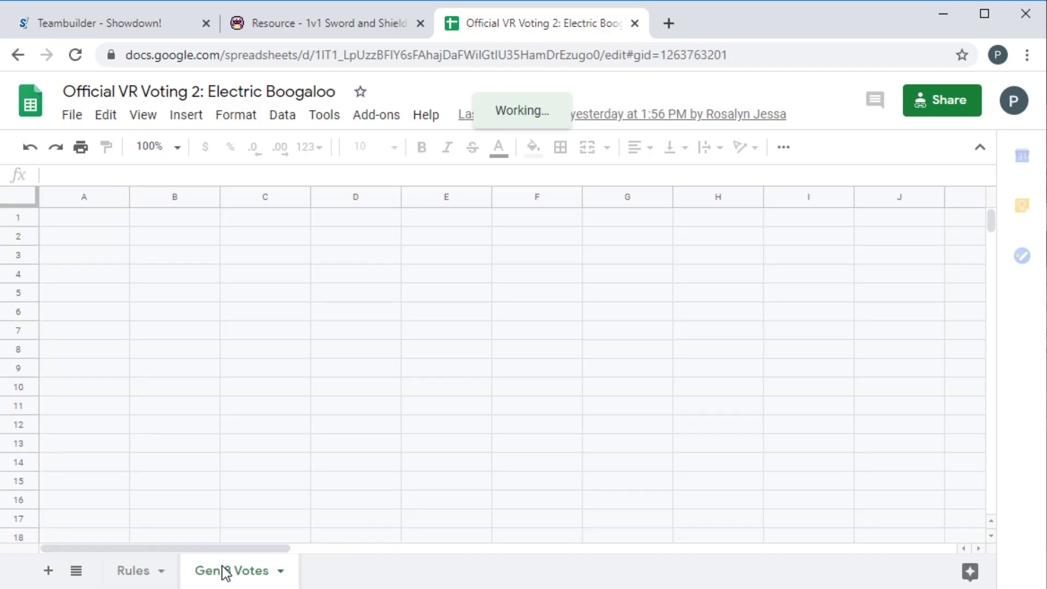
{"action": "scroll", "coordinate": [99, 127], "scroll_direction": "down", "scroll_amount": 4}
{"action": "scroll", "coordinate": [99, 126], "scroll_direction": "down", "scroll_amount": 2}
{"action": "scroll", "coordinate": [281, 361], "scroll_direction": "down", "scroll_amount": 2}
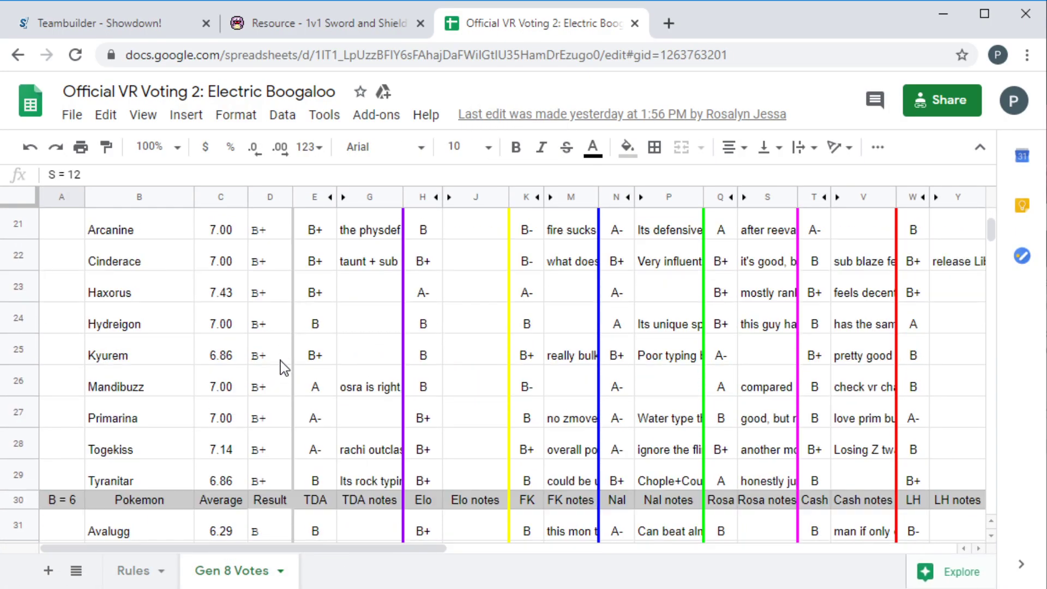
{"action": "scroll", "coordinate": [281, 361], "scroll_direction": "down", "scroll_amount": 2}
{"action": "scroll", "coordinate": [281, 361], "scroll_direction": "down", "scroll_amount": 2}
{"action": "scroll", "coordinate": [270, 368], "scroll_direction": "down", "scroll_amount": 2}
{"action": "scroll", "coordinate": [262, 373], "scroll_direction": "down", "scroll_amount": 1}
{"action": "scroll", "coordinate": [262, 374], "scroll_direction": "down", "scroll_amount": 2}
{"action": "scroll", "coordinate": [262, 374], "scroll_direction": "down", "scroll_amount": 2}
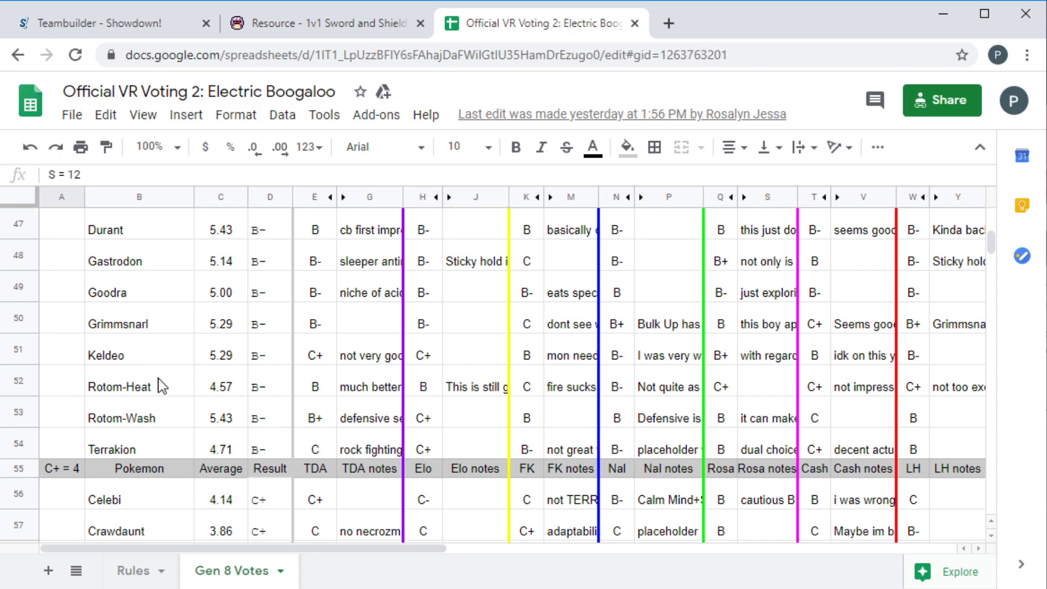
{"action": "left_click", "coordinate": [869, 392]}
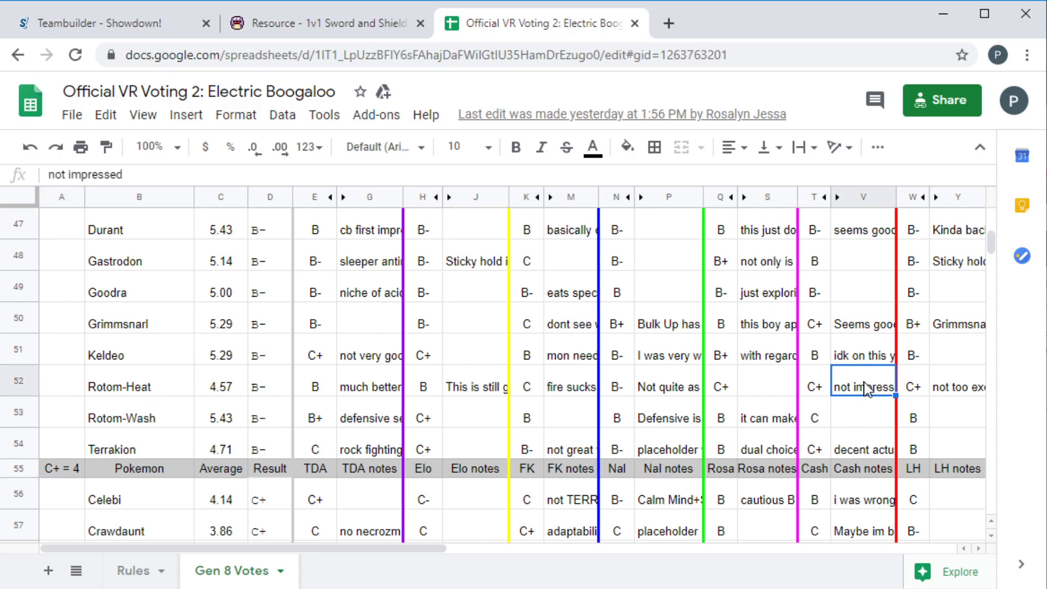
{"action": "left_click", "coordinate": [846, 418]}
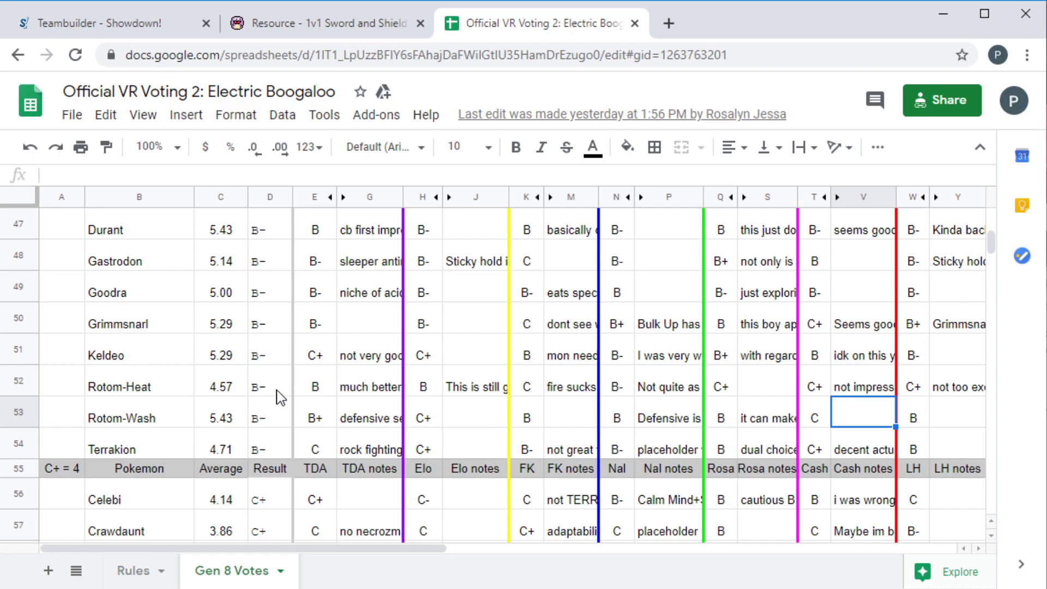
{"action": "scroll", "coordinate": [279, 396], "scroll_direction": "up", "scroll_amount": 1}
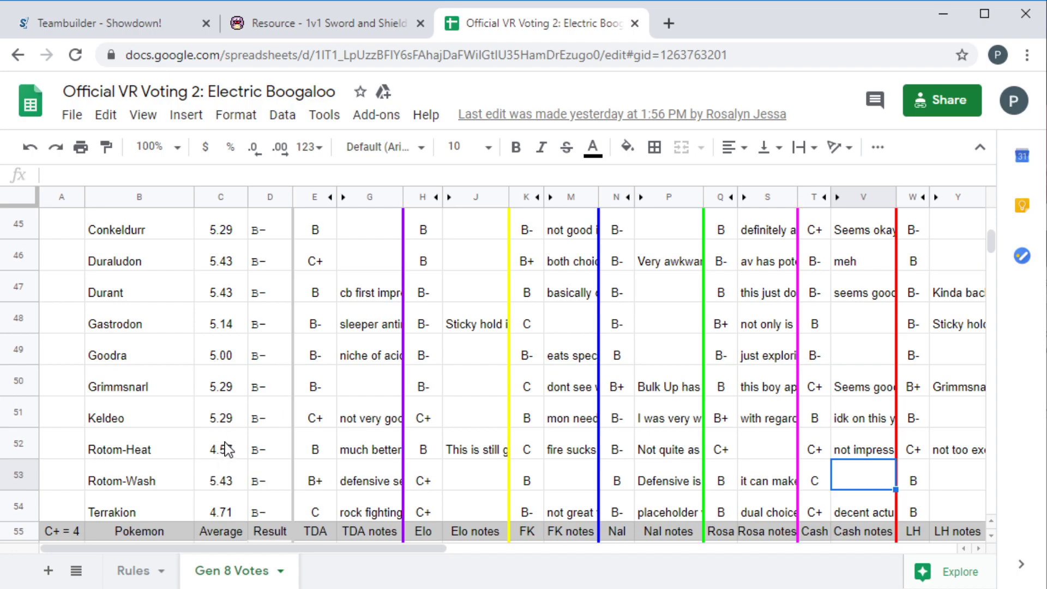
{"action": "scroll", "coordinate": [227, 450], "scroll_direction": "up", "scroll_amount": 2}
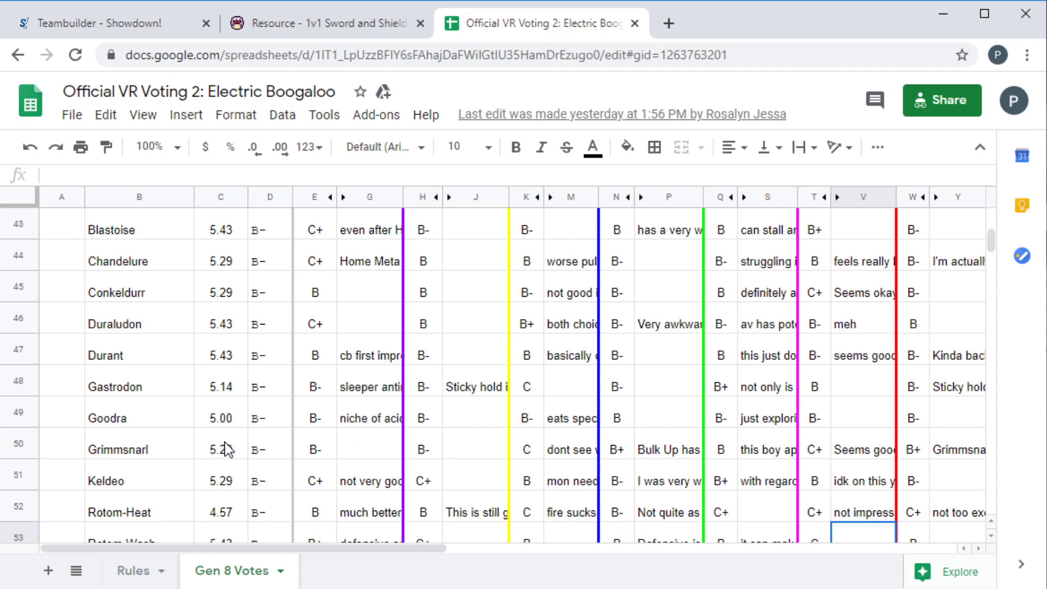
{"action": "left_click", "coordinate": [635, 22]}
{"action": "left_click", "coordinate": [76, 23]}
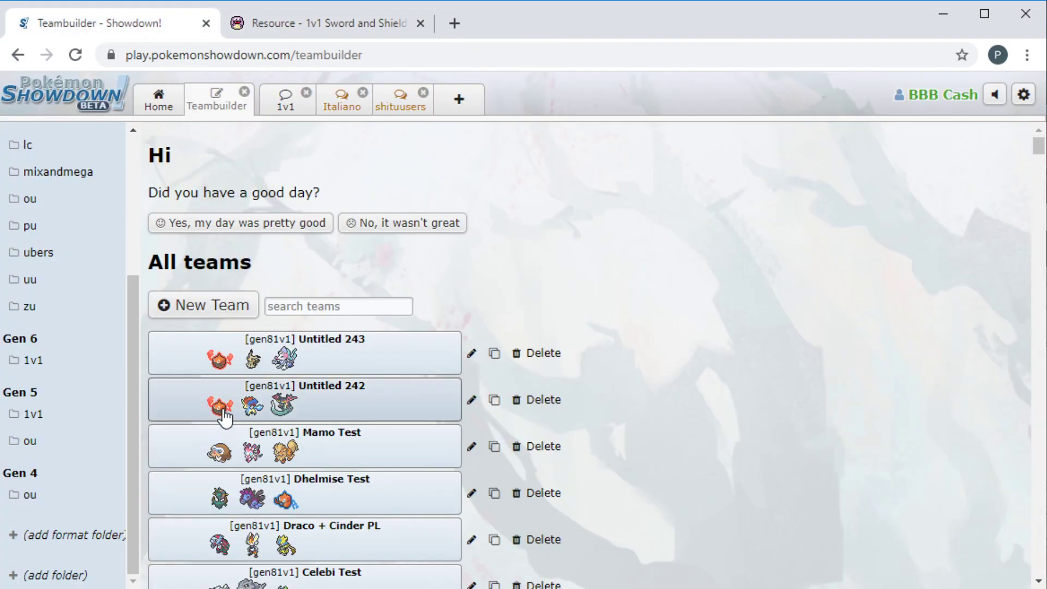
- Open the 'Untitled 242' team with Rotom-Heat, Keldeo and Dragapult
{"action": "left_click", "coordinate": [237, 393]}
{"action": "scroll", "coordinate": [270, 390], "scroll_direction": "down", "scroll_amount": 1}
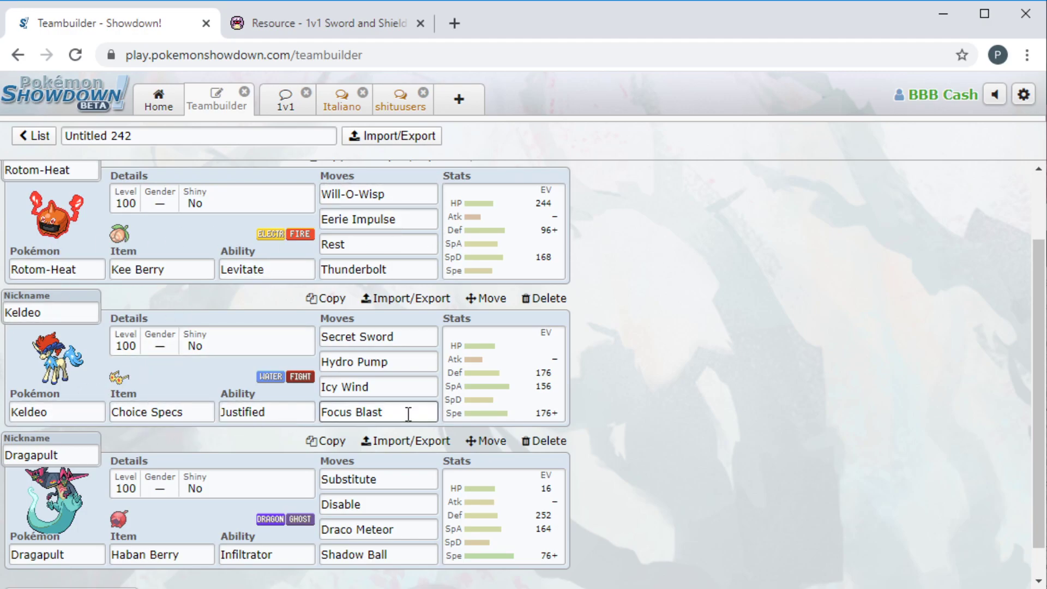
{"action": "scroll", "coordinate": [408, 414], "scroll_direction": "down", "scroll_amount": 1}
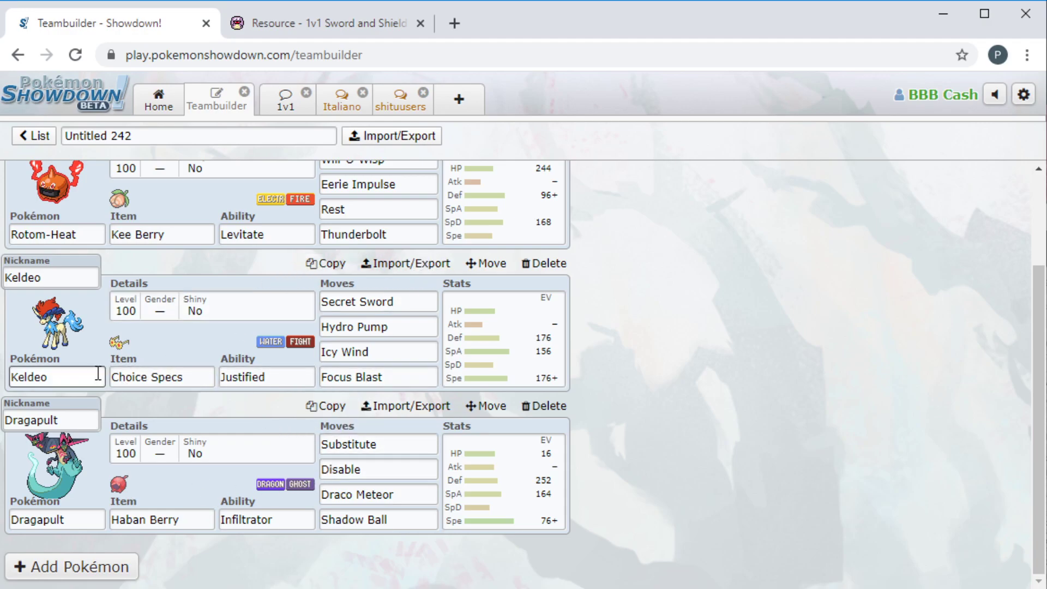
{"action": "scroll", "coordinate": [97, 355], "scroll_direction": "up", "scroll_amount": 3}
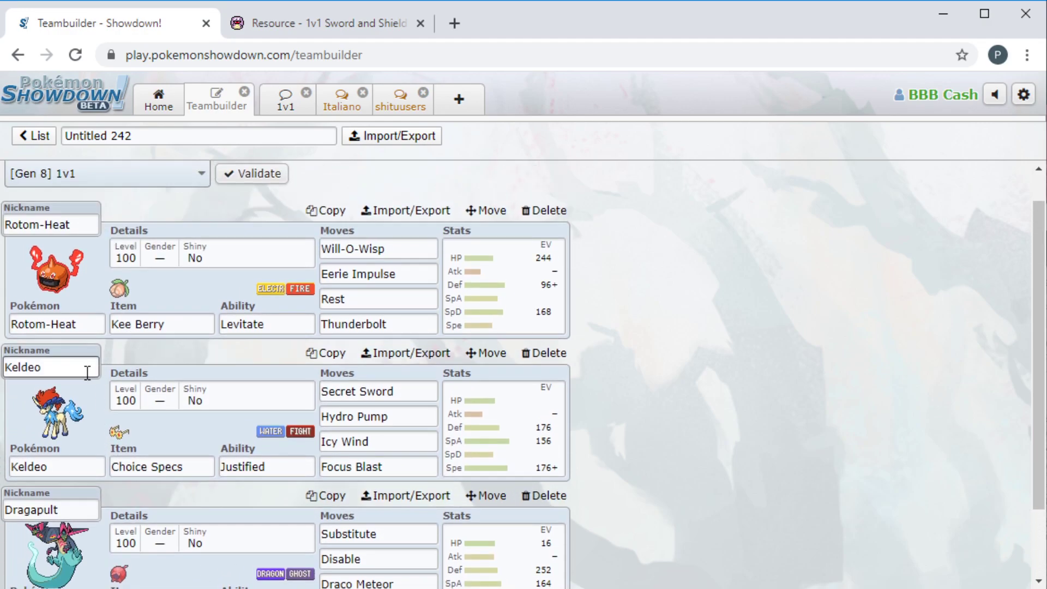
{"action": "scroll", "coordinate": [87, 376], "scroll_direction": "up", "scroll_amount": 2}
- Search for a rated [Gen 8] 1v1 battle using the Untitled 242 team
{"action": "left_click", "coordinate": [166, 106]}
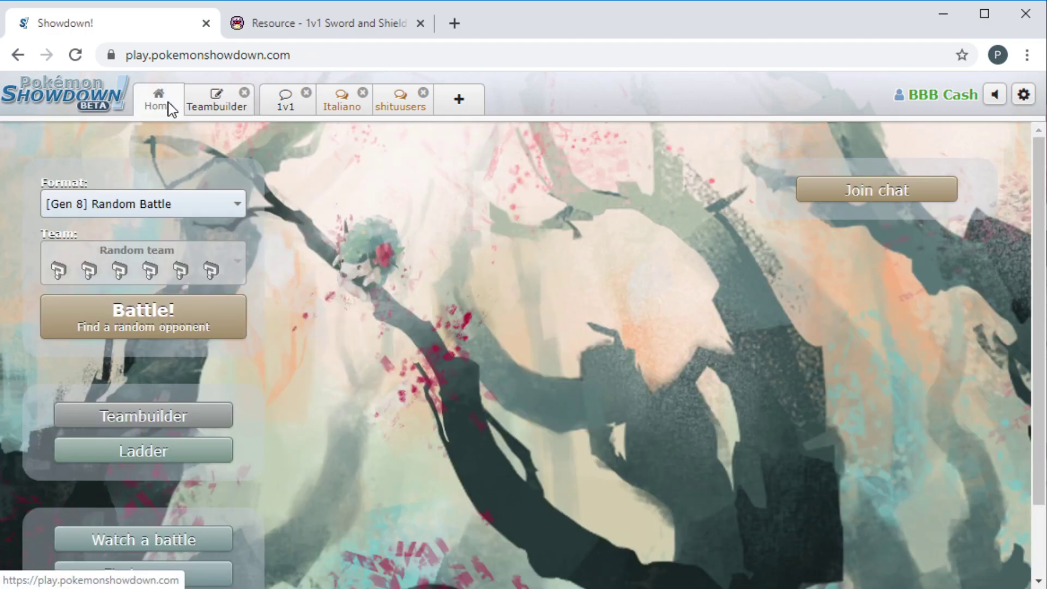
{"action": "left_click", "coordinate": [131, 204]}
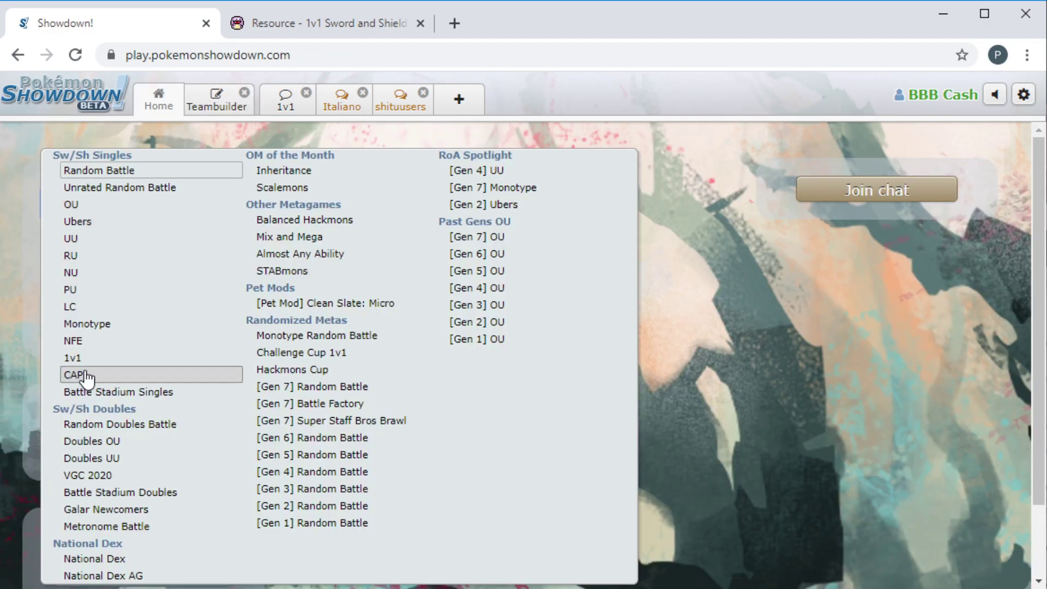
{"action": "left_click", "coordinate": [73, 358]}
{"action": "left_click", "coordinate": [139, 262]}
{"action": "left_click", "coordinate": [89, 157]}
{"action": "left_click", "coordinate": [144, 317]}
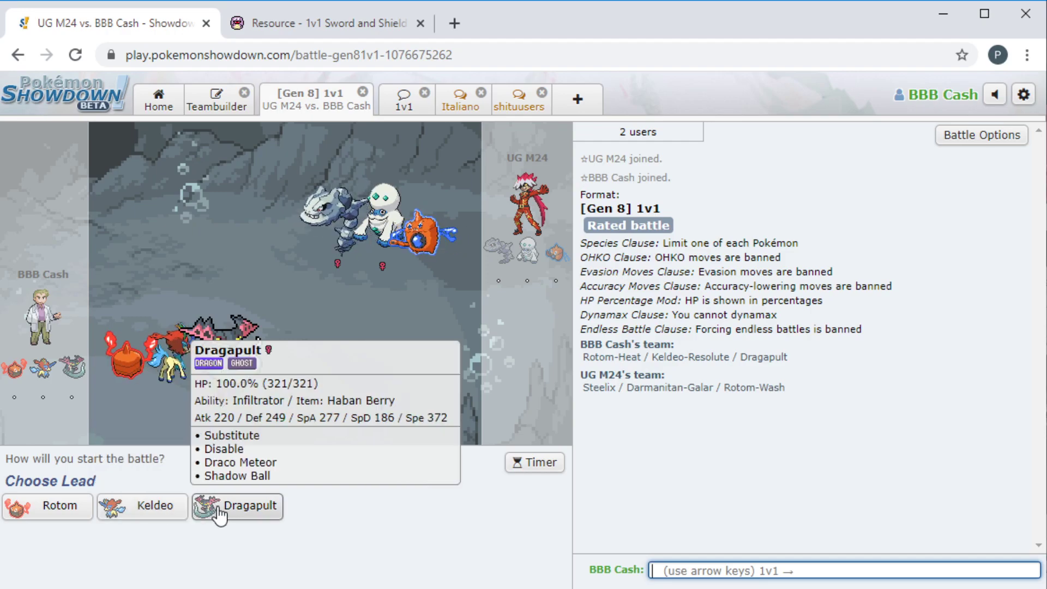
- Lead with Rotom-Heat, burn Steelix with Will-O-Wisp, and skip to the forfeit win
{"action": "left_click", "coordinate": [60, 505]}
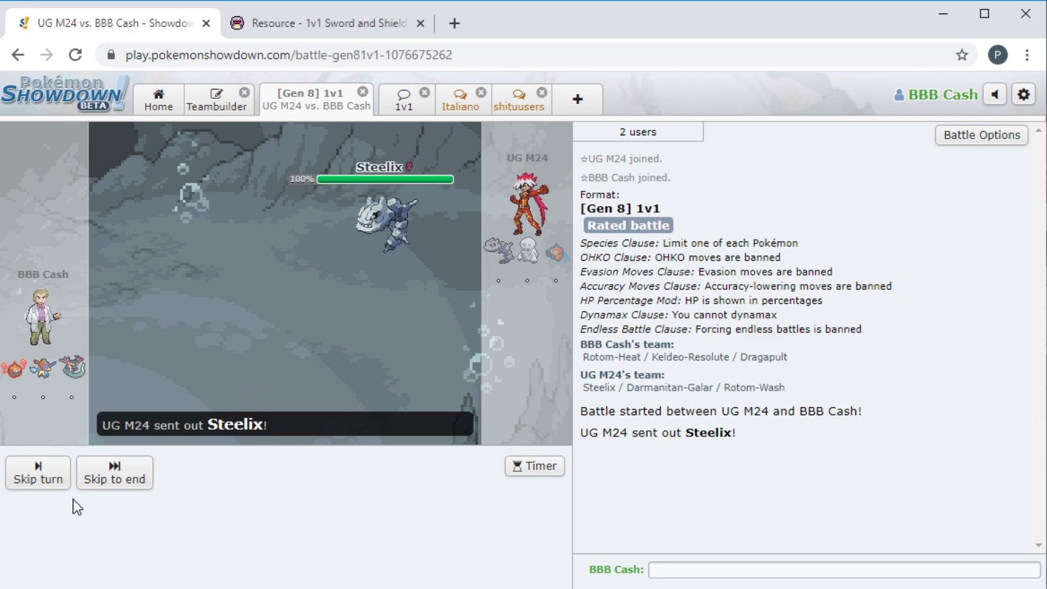
{"action": "left_click", "coordinate": [114, 472]}
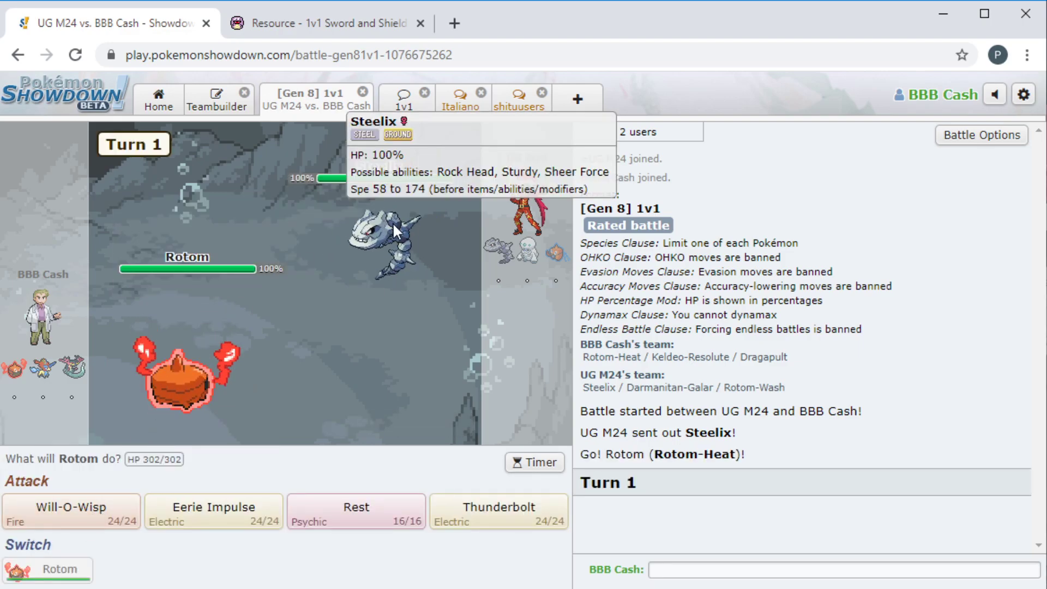
{"action": "mouse_move", "coordinate": [384, 225]}
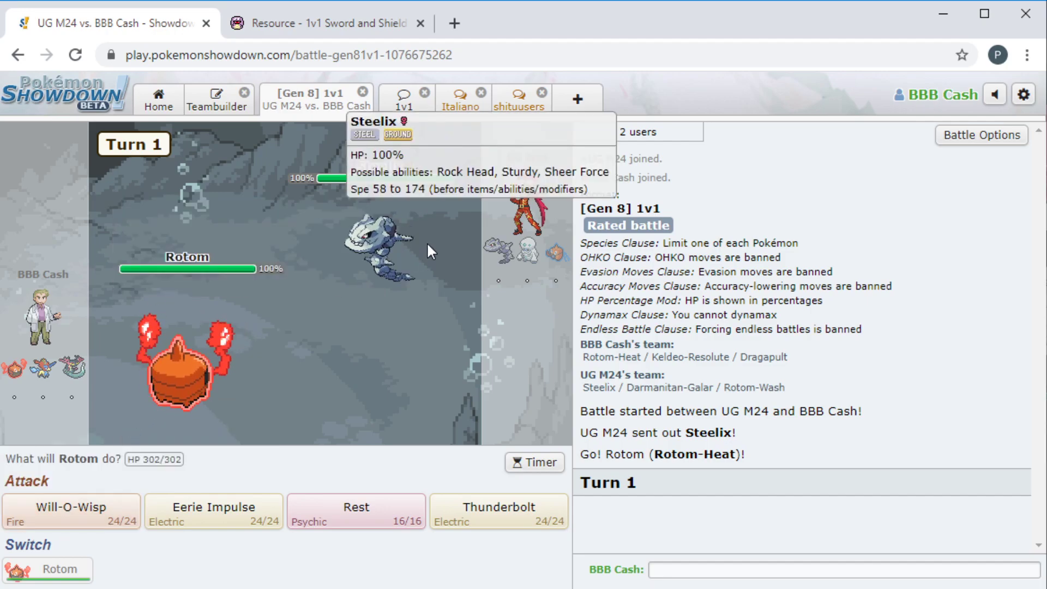
{"action": "left_click", "coordinate": [71, 512]}
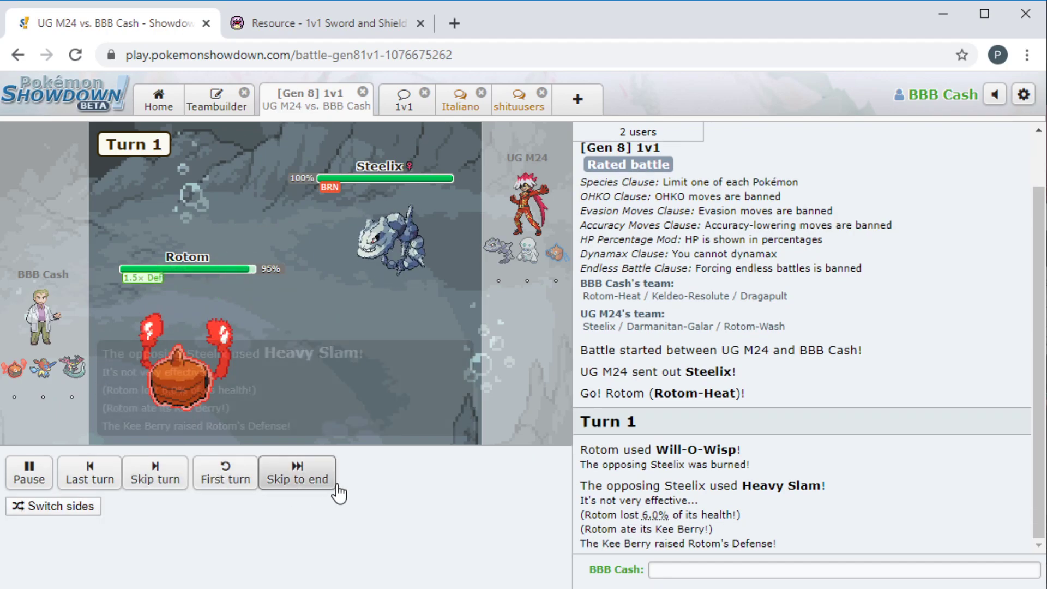
{"action": "left_click", "coordinate": [297, 472]}
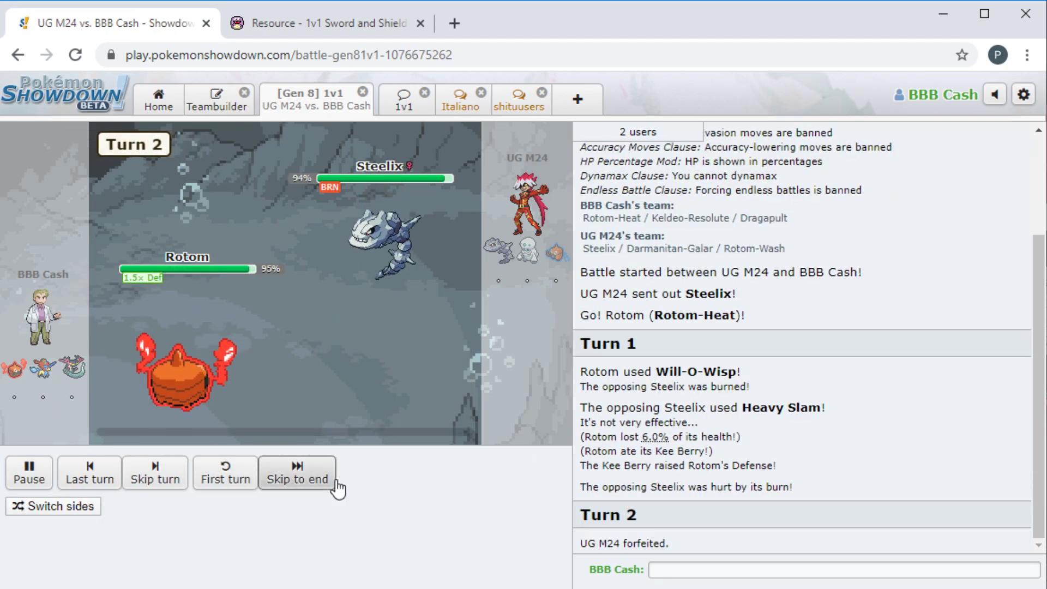
- Close the finished battle and open the Celebi Test team in Teambuilder
{"action": "left_click", "coordinate": [363, 92]}
{"action": "left_click", "coordinate": [133, 419]}
{"action": "scroll", "coordinate": [164, 398], "scroll_direction": "down", "scroll_amount": 2}
{"action": "scroll", "coordinate": [163, 398], "scroll_direction": "up", "scroll_amount": 2}
{"action": "left_click", "coordinate": [30, 137]}
{"action": "scroll", "coordinate": [158, 469], "scroll_direction": "down", "scroll_amount": 2}
{"action": "left_click", "coordinate": [291, 489]}
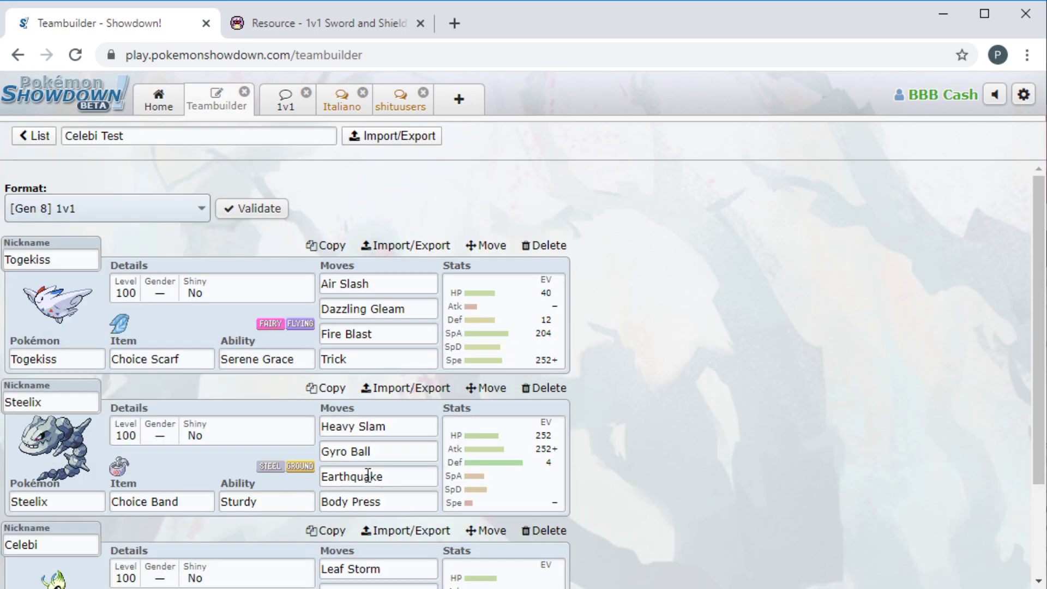
- Queue for a Gen 8 1v1 match with Untitled 242, browsing saved teams while waiting
{"action": "left_click", "coordinate": [159, 98]}
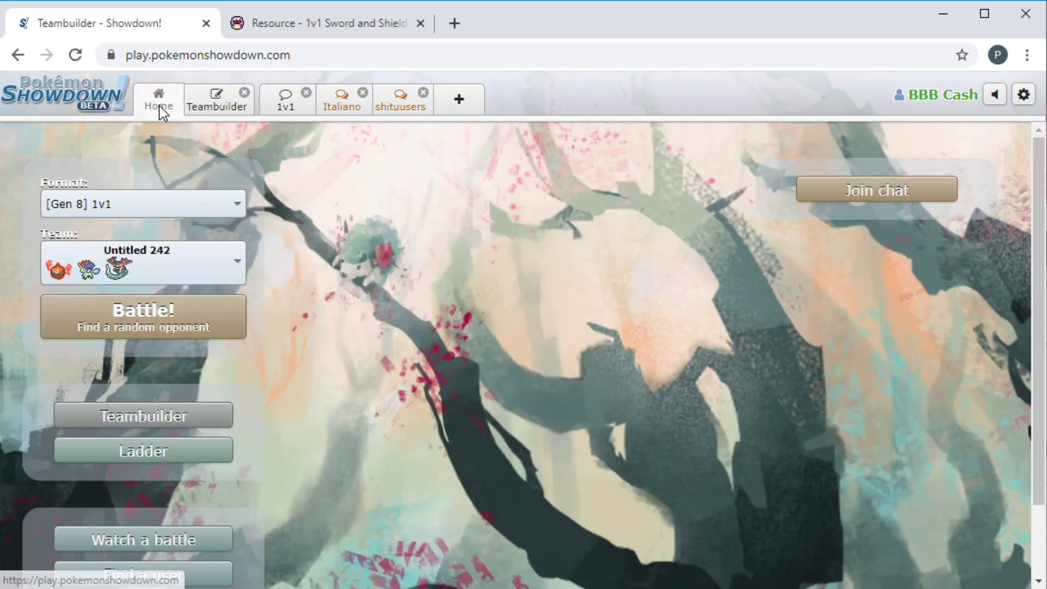
{"action": "left_click", "coordinate": [143, 318]}
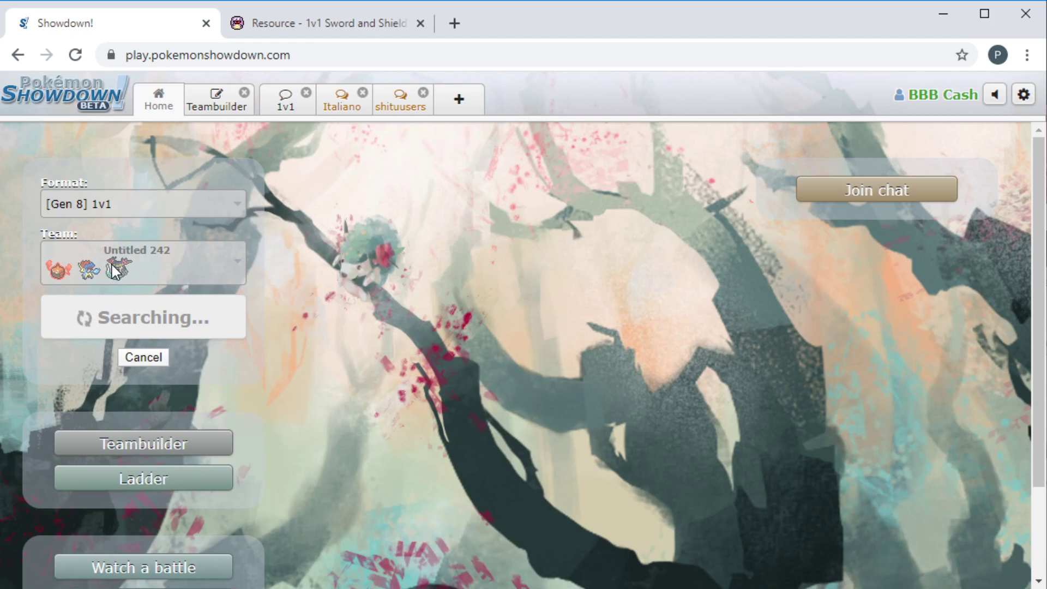
{"action": "left_click", "coordinate": [215, 104]}
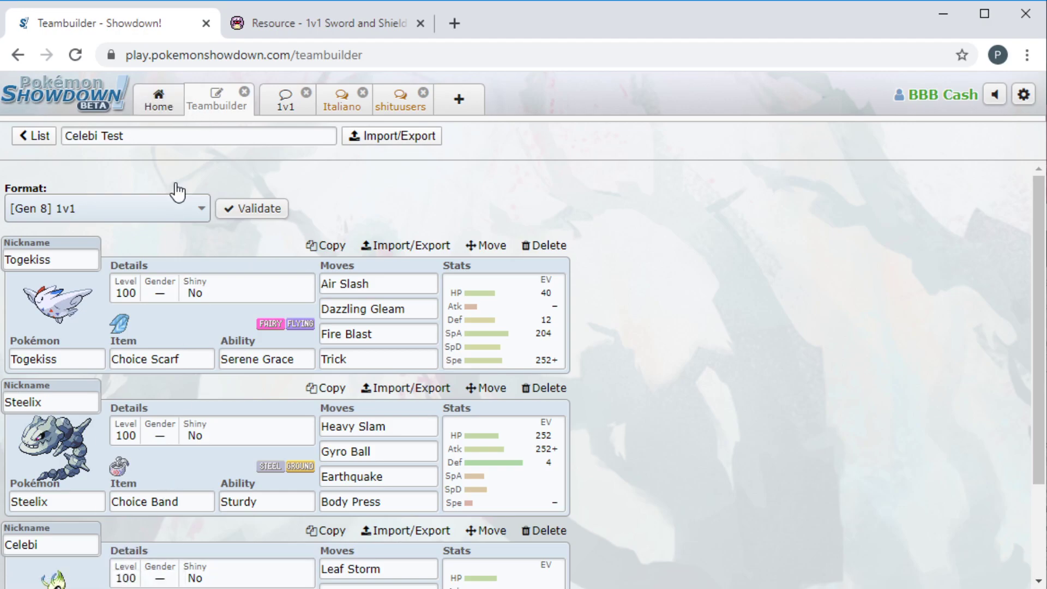
{"action": "left_click", "coordinate": [159, 103]}
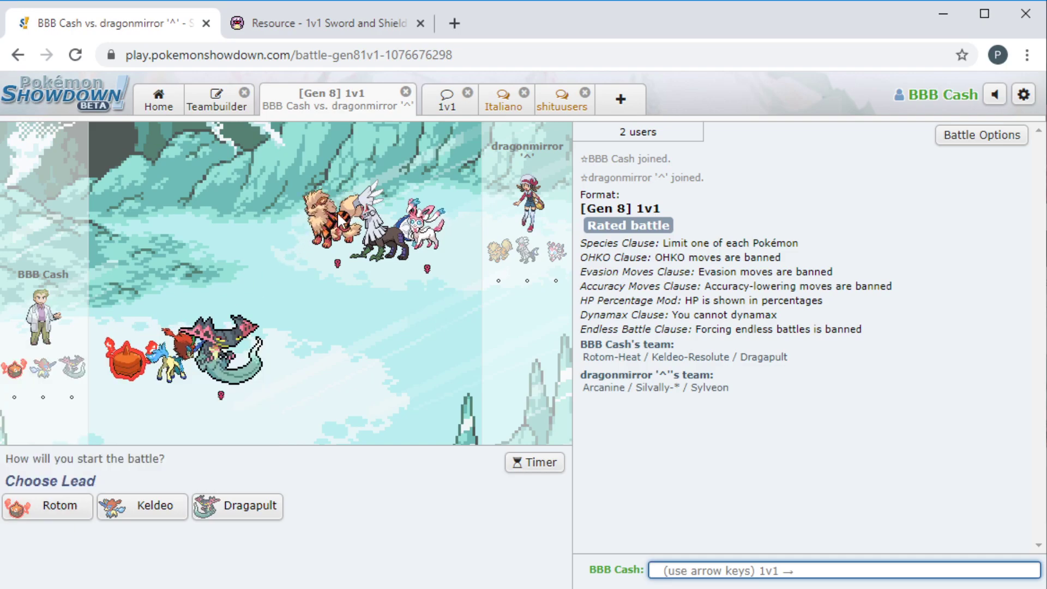
- Lead Rotom against Sylveon, use Eerie Impulse twice, then Thunderbolt on turn 3
{"action": "left_click", "coordinate": [50, 505]}
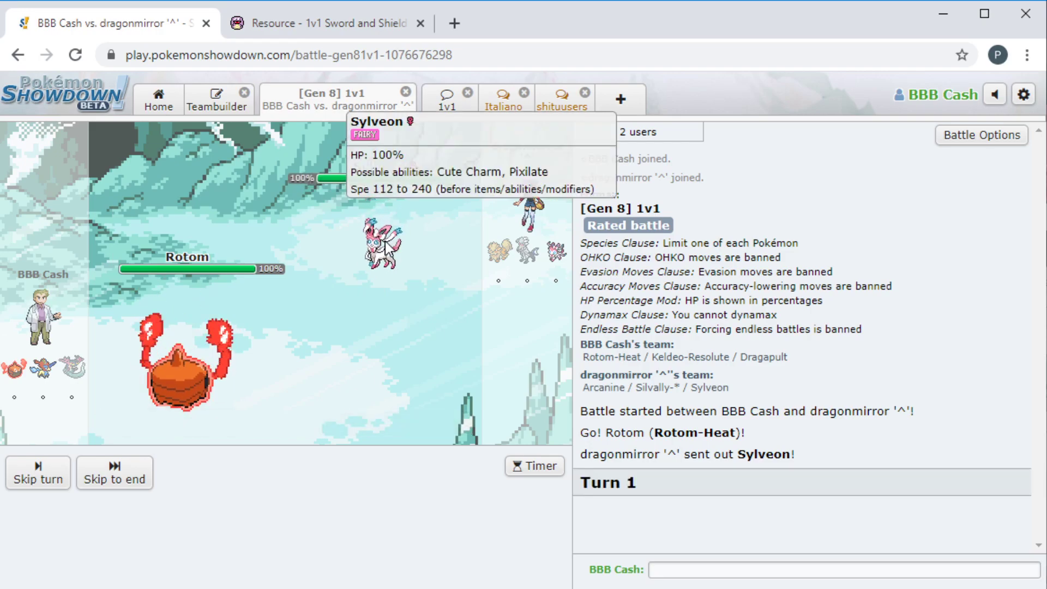
{"action": "mouse_move", "coordinate": [214, 511]}
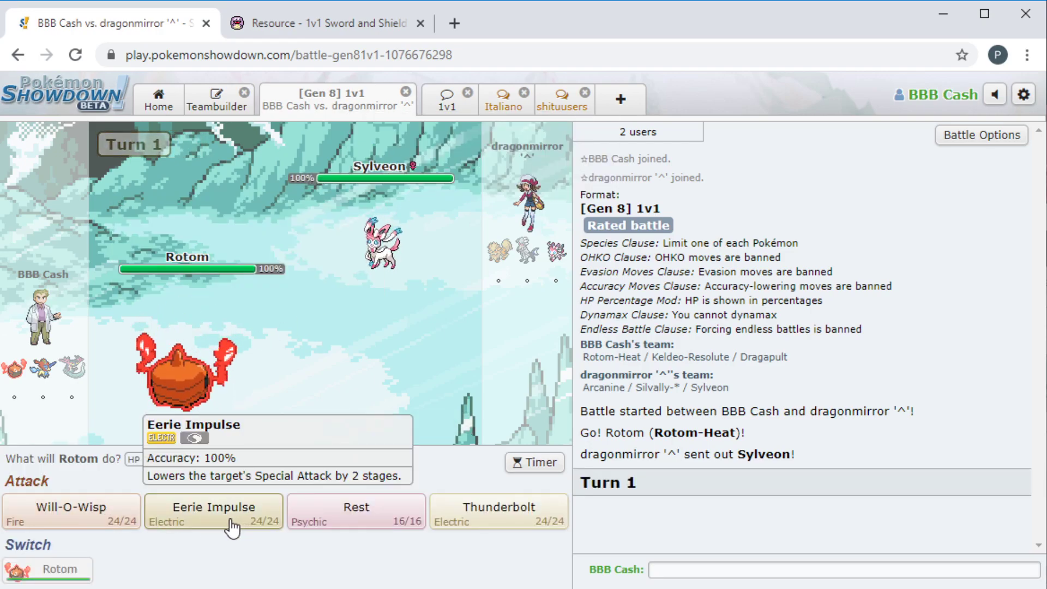
{"action": "left_click", "coordinate": [232, 526]}
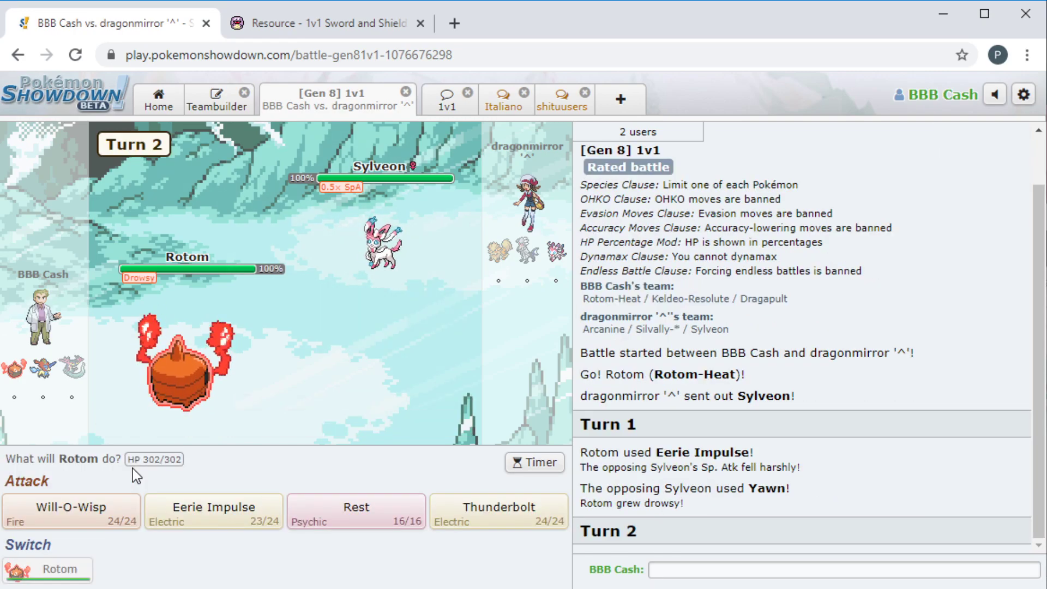
{"action": "left_click", "coordinate": [232, 511]}
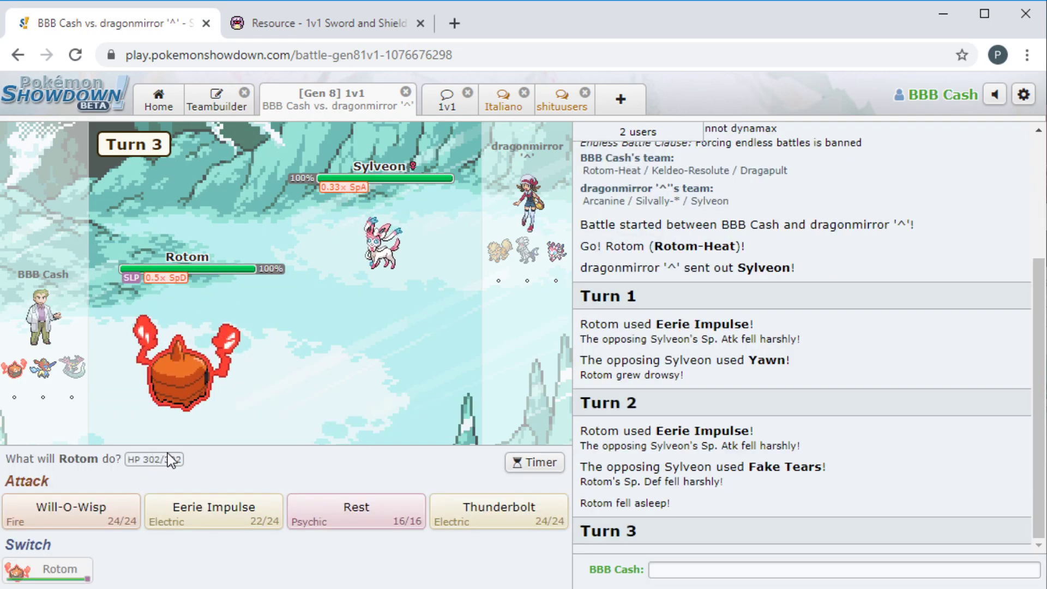
{"action": "mouse_move", "coordinate": [382, 244]}
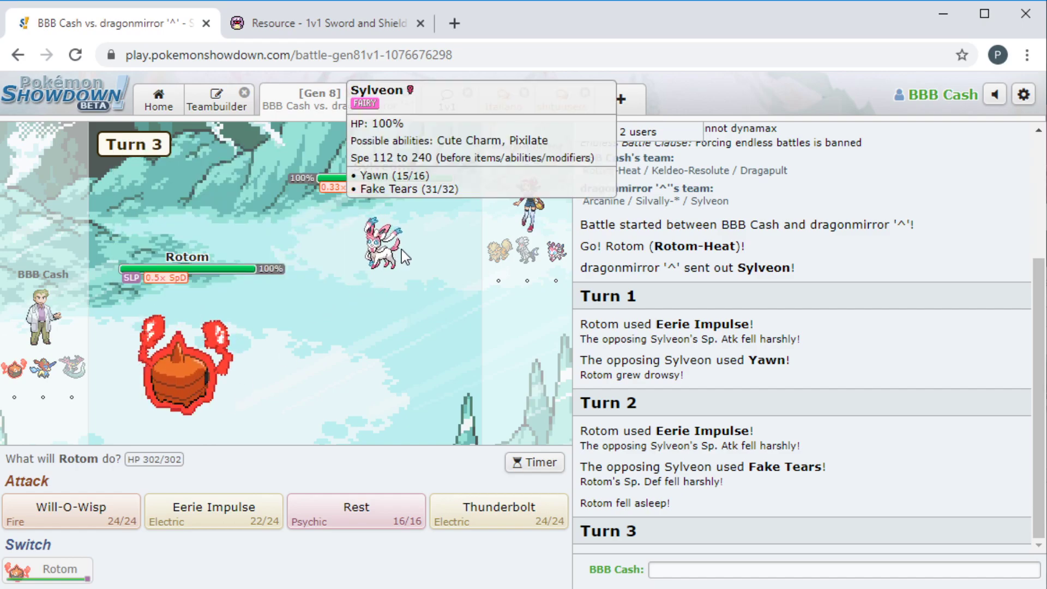
{"action": "left_click", "coordinate": [499, 506]}
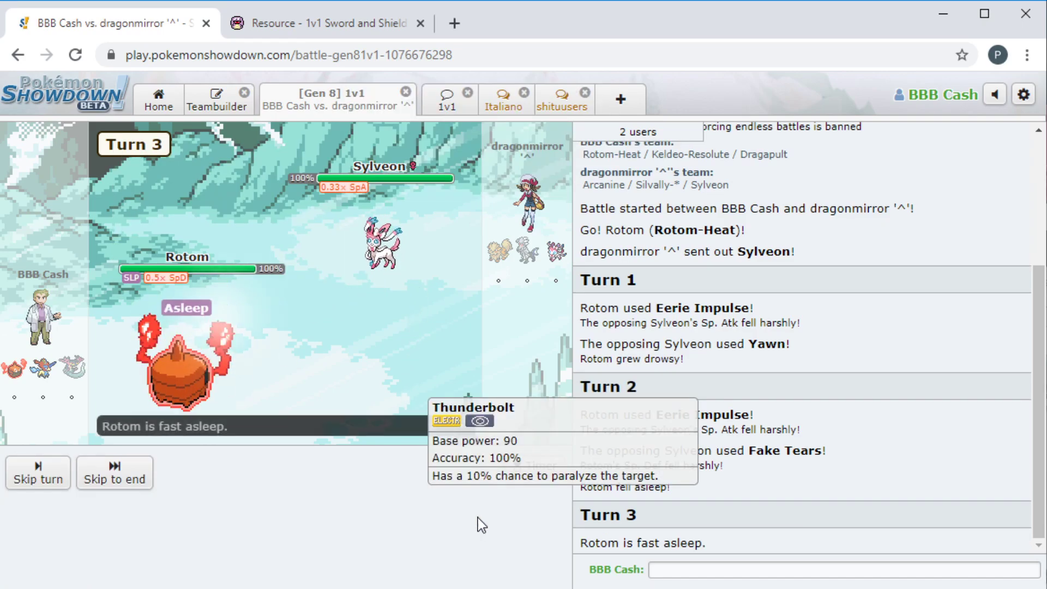
{"action": "left_click", "coordinate": [115, 475]}
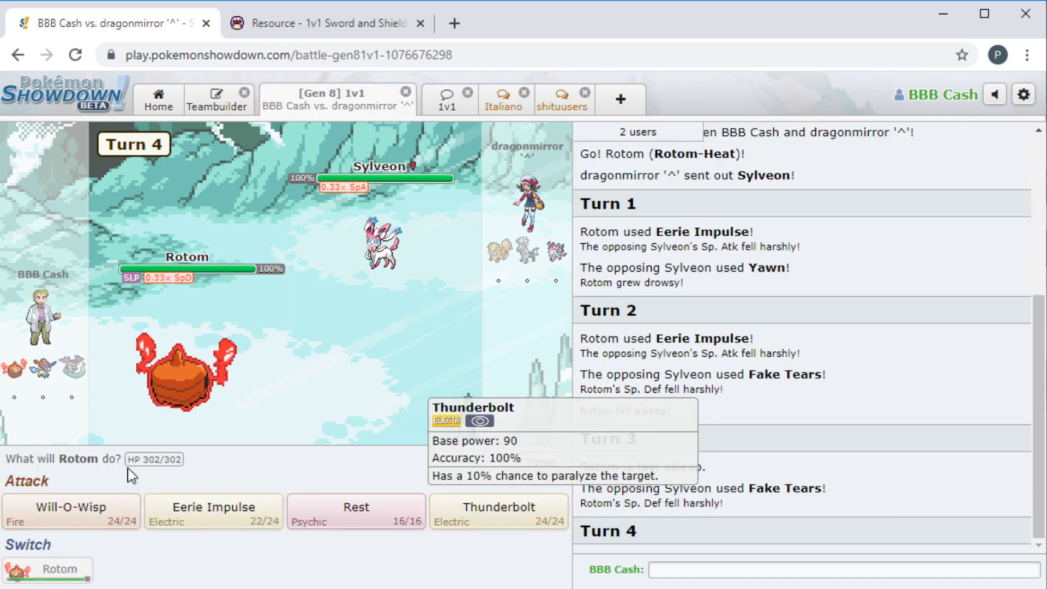
- Use Thunderbolt on turn 4 and Eerie Impulse on turn 5, skipping the animations
{"action": "left_click", "coordinate": [484, 507]}
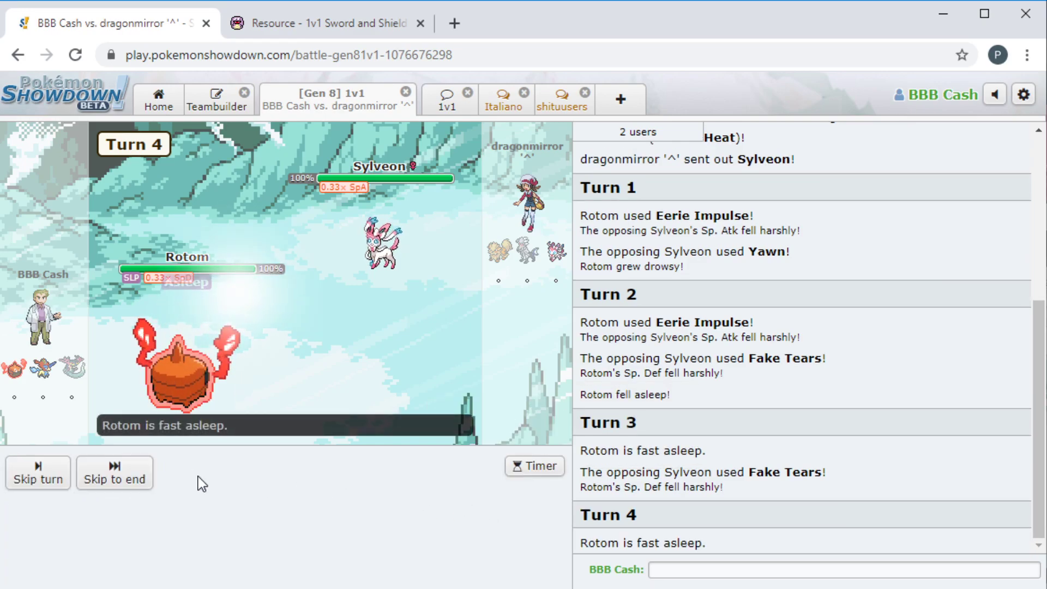
{"action": "left_click", "coordinate": [115, 475]}
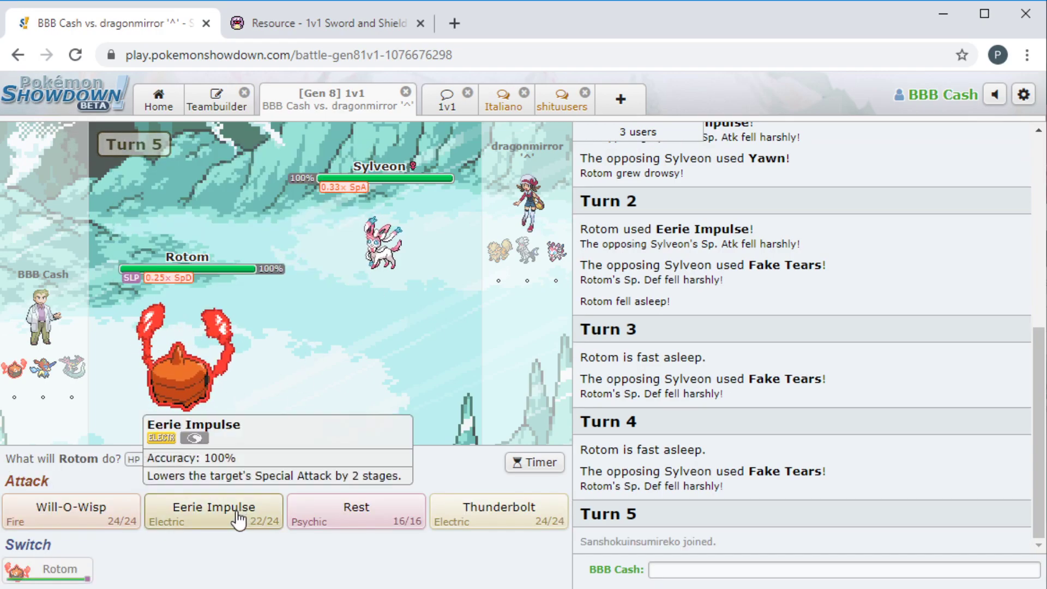
{"action": "left_click", "coordinate": [242, 517]}
{"action": "left_click", "coordinate": [115, 474]}
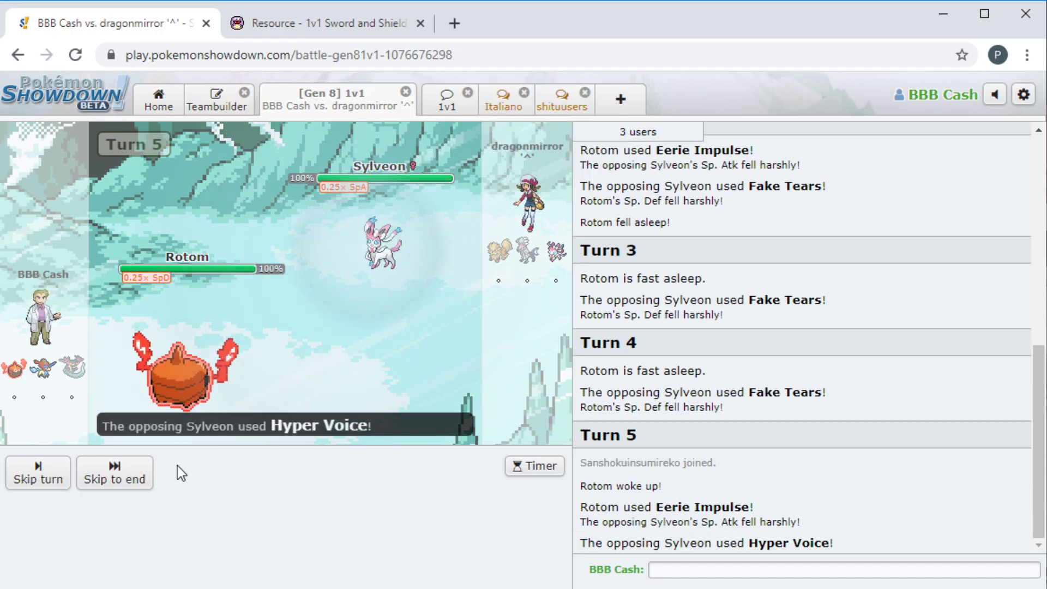
{"action": "left_click", "coordinate": [134, 473]}
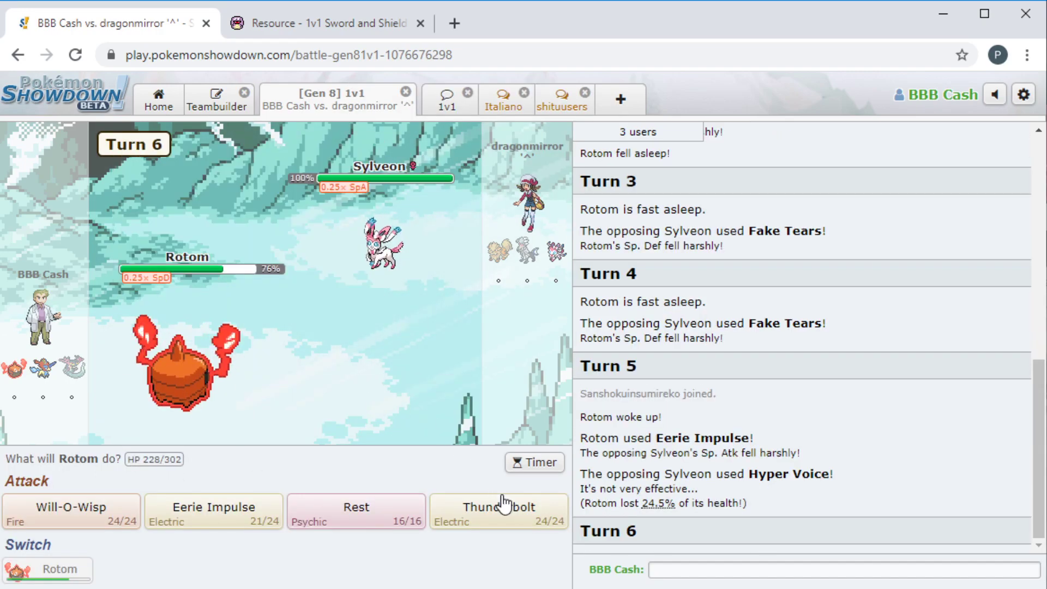
- Thunderbolt Sylveon on turns 6-7, Rest on turn 8, and Thunderbolt on turn 9
{"action": "left_click", "coordinate": [499, 509]}
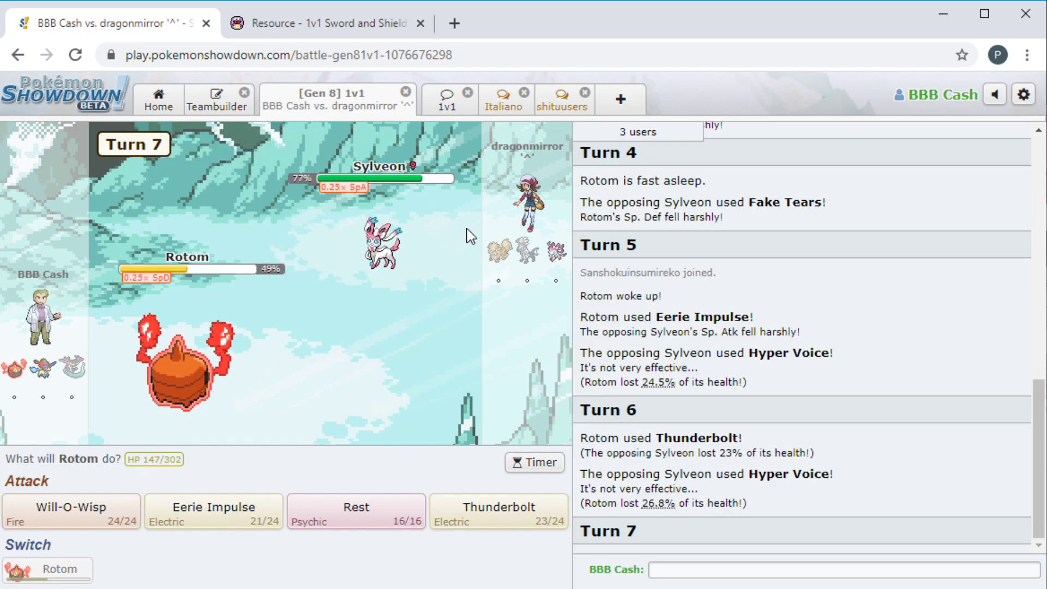
{"action": "left_click", "coordinate": [498, 506]}
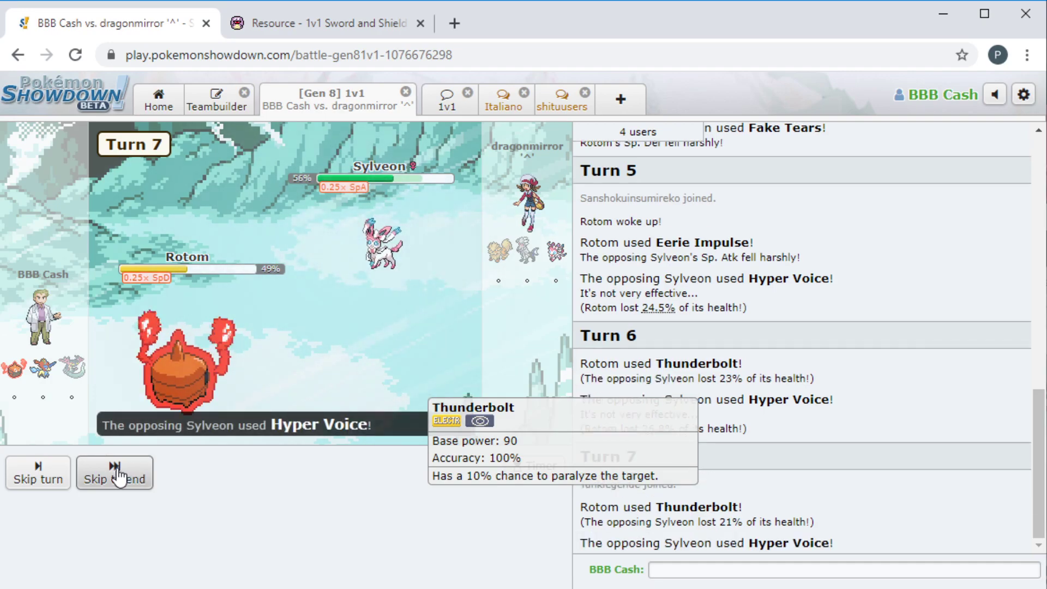
{"action": "left_click", "coordinate": [355, 501]}
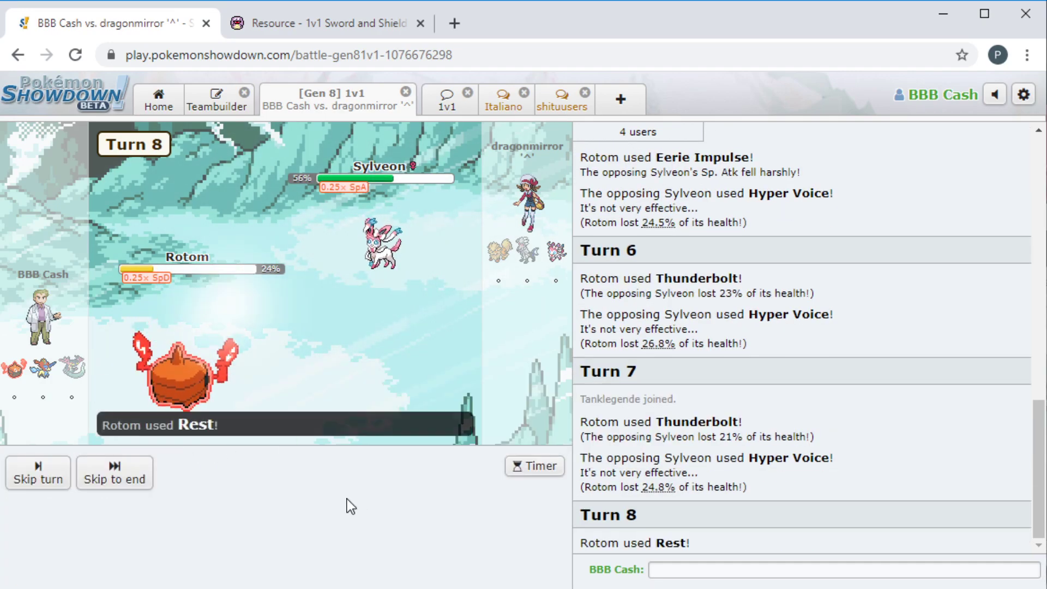
{"action": "left_click", "coordinate": [115, 472]}
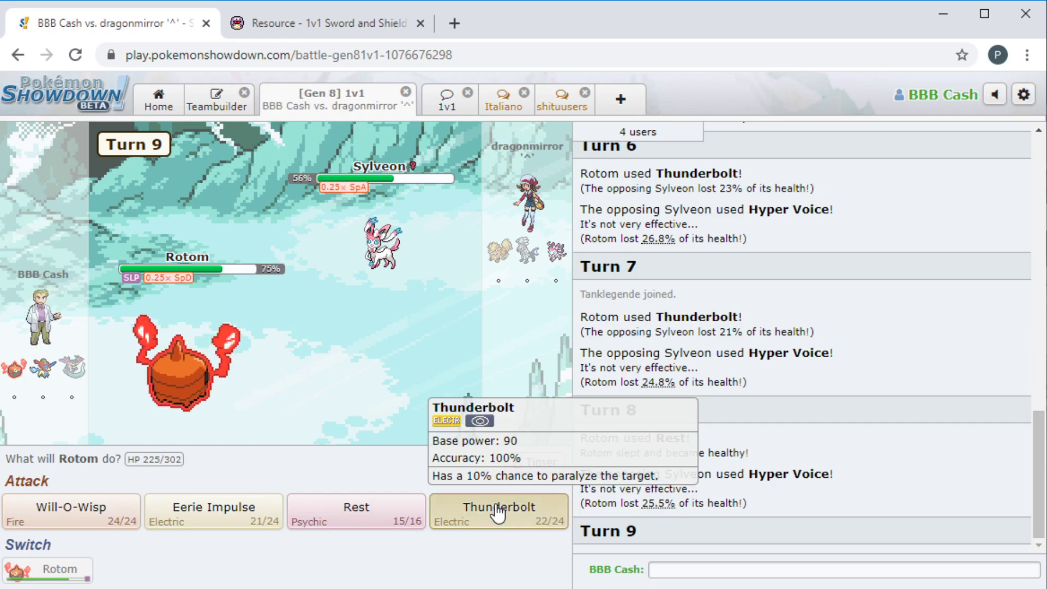
{"action": "left_click", "coordinate": [499, 511]}
{"action": "left_click", "coordinate": [115, 474]}
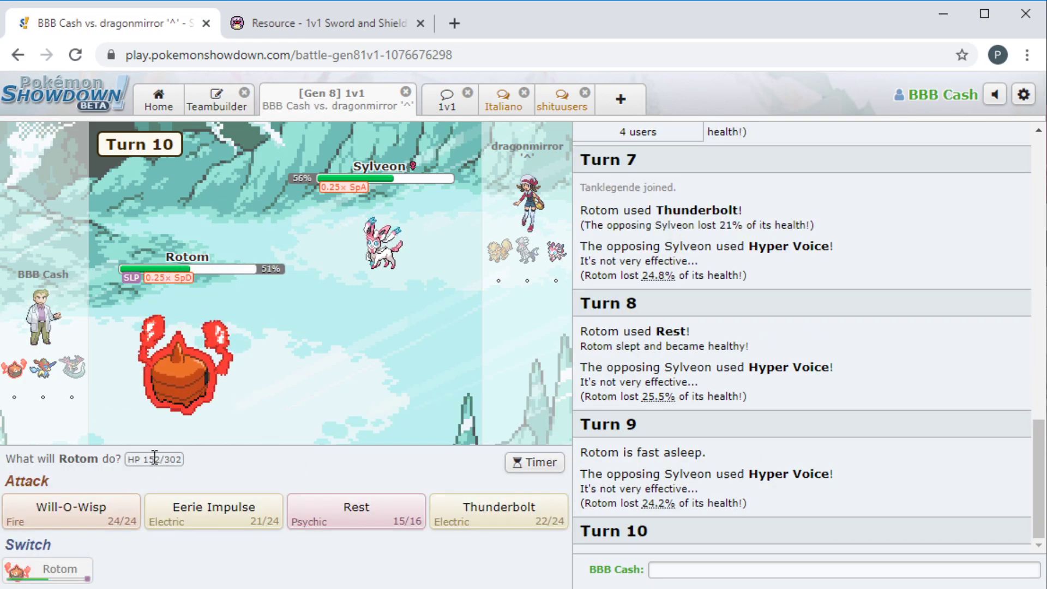
- Thunderbolt on turn 10, and reselect Thunderbolt for turn 11 after undoing it
{"action": "left_click", "coordinate": [499, 511]}
{"action": "left_click", "coordinate": [115, 475]}
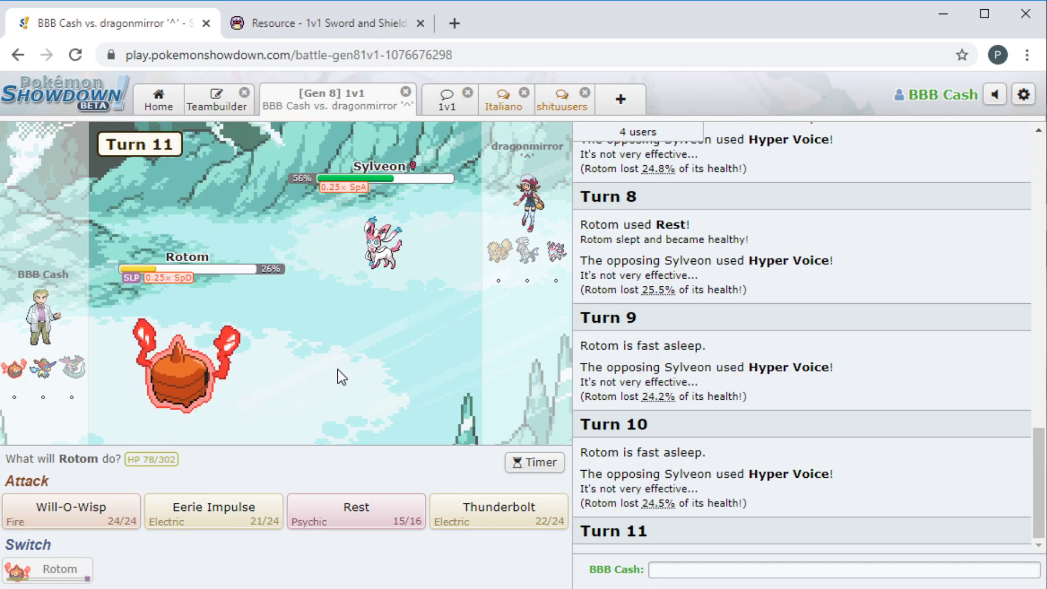
{"action": "left_click", "coordinate": [499, 511]}
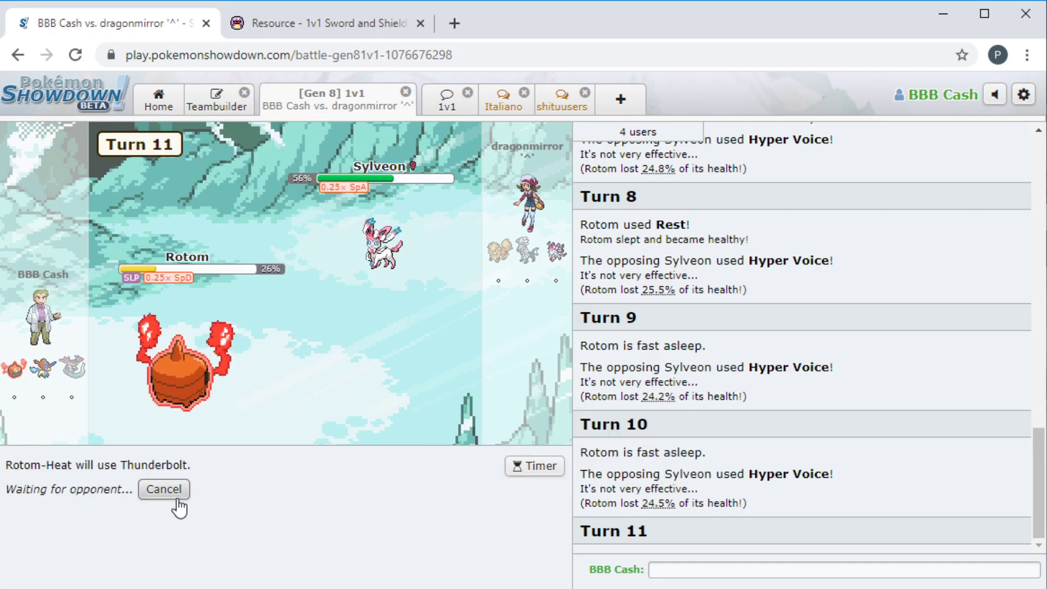
{"action": "left_click", "coordinate": [175, 495]}
{"action": "left_click", "coordinate": [480, 513]}
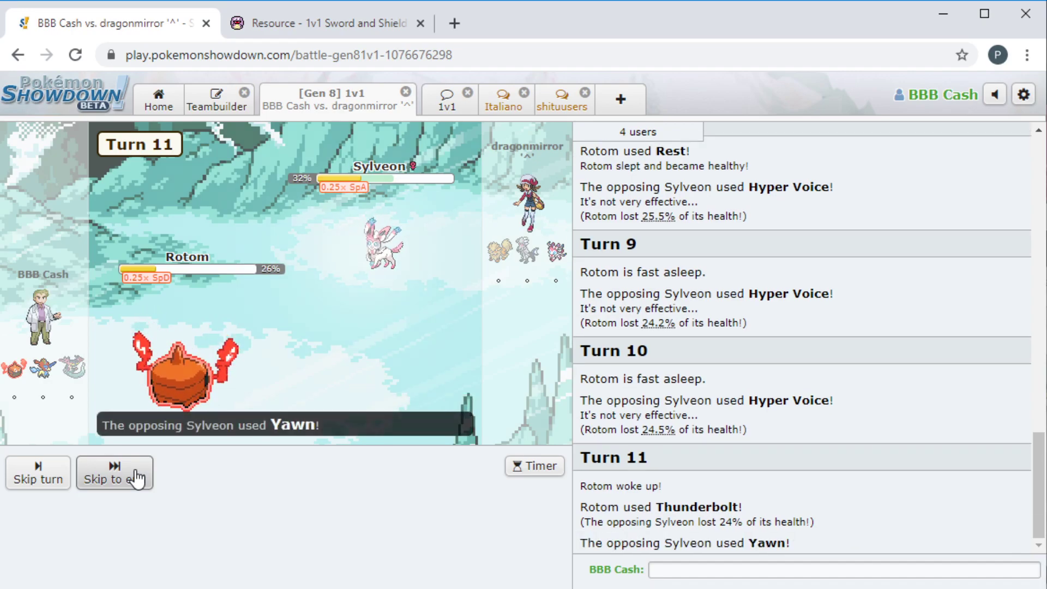
- Rest on turn 12, Thunderbolt on turns 13-14, and Rest on turn 15
{"action": "mouse_move", "coordinate": [356, 511]}
{"action": "left_click", "coordinate": [387, 526]}
{"action": "left_click", "coordinate": [112, 479]}
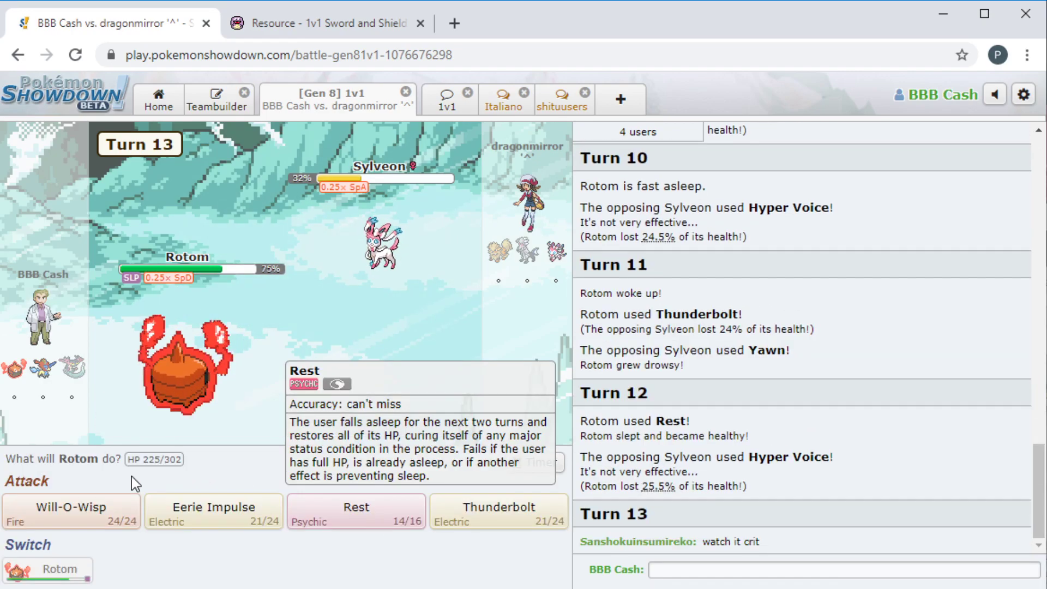
{"action": "left_click", "coordinate": [495, 514]}
{"action": "left_click", "coordinate": [112, 479]}
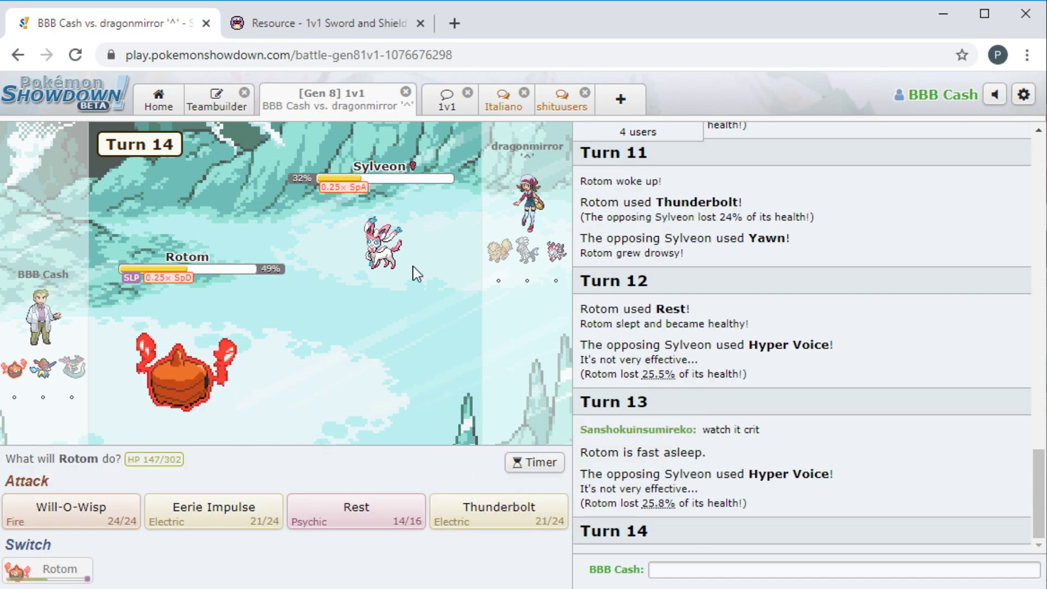
{"action": "left_click", "coordinate": [486, 507]}
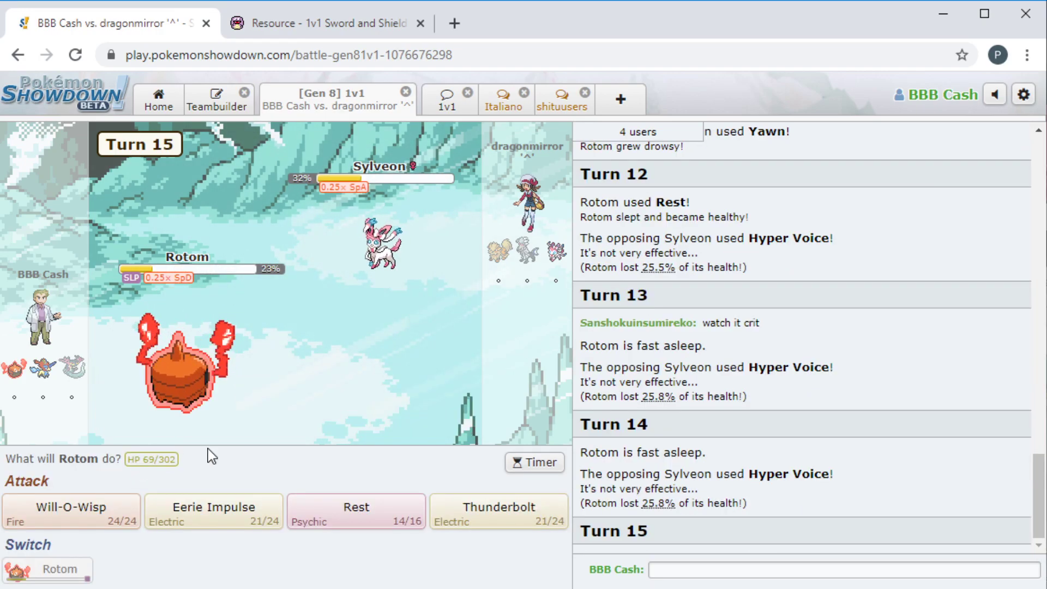
{"action": "left_click", "coordinate": [356, 512]}
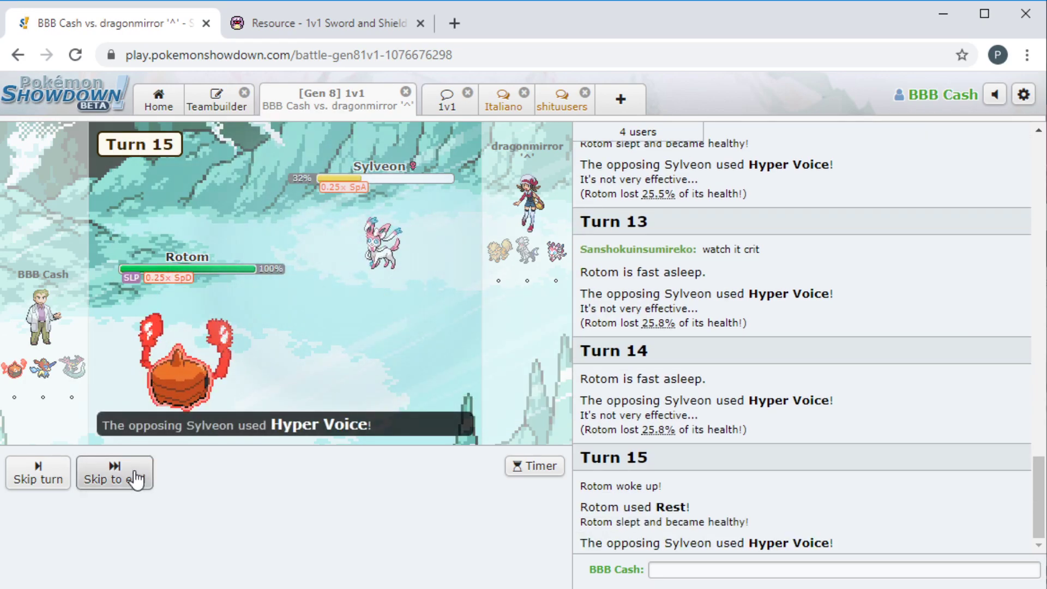
- Thunderbolt through turn 17, send 'gg' as Rotom faints, and skip to the result
{"action": "left_click", "coordinate": [498, 508]}
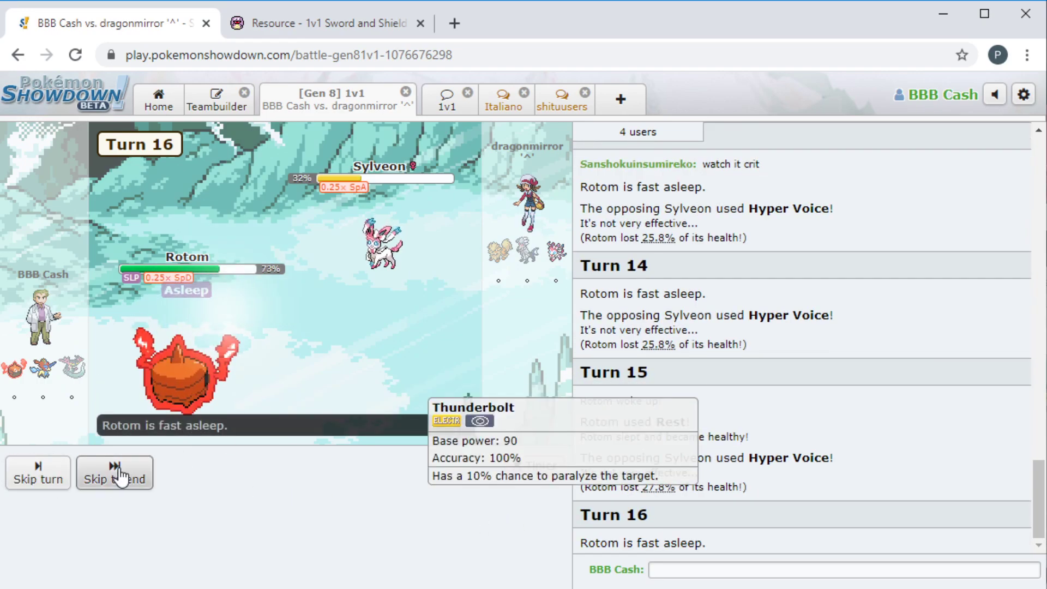
{"action": "left_click", "coordinate": [114, 473]}
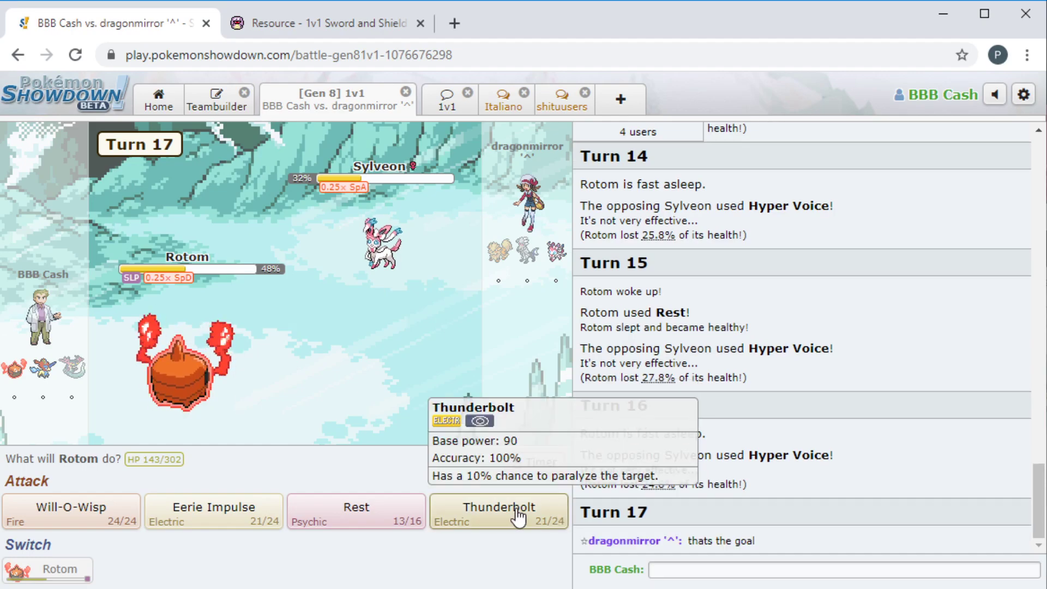
{"action": "left_click", "coordinate": [499, 509]}
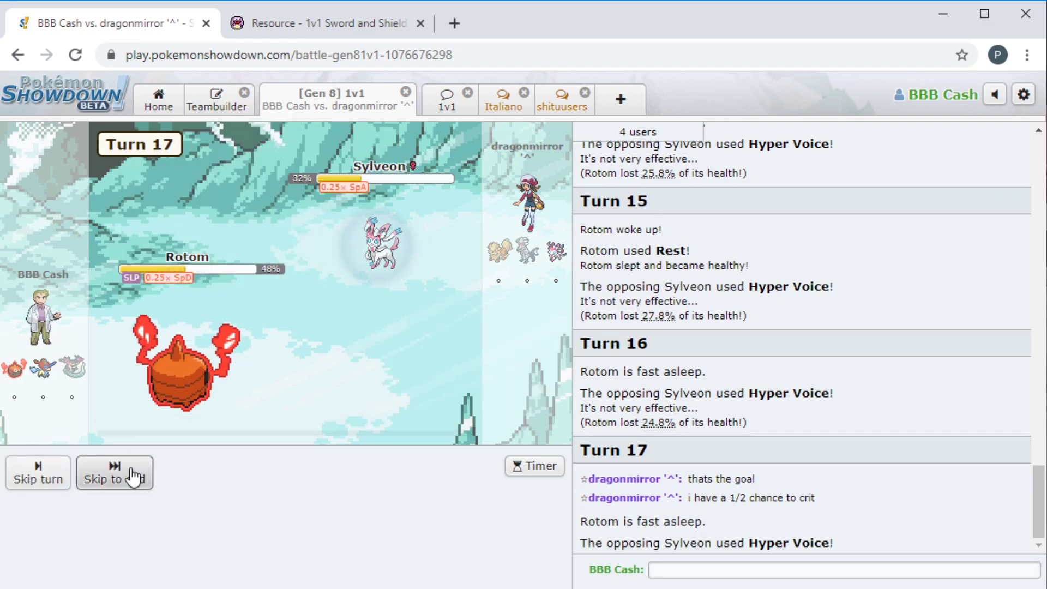
{"action": "left_click", "coordinate": [115, 476]}
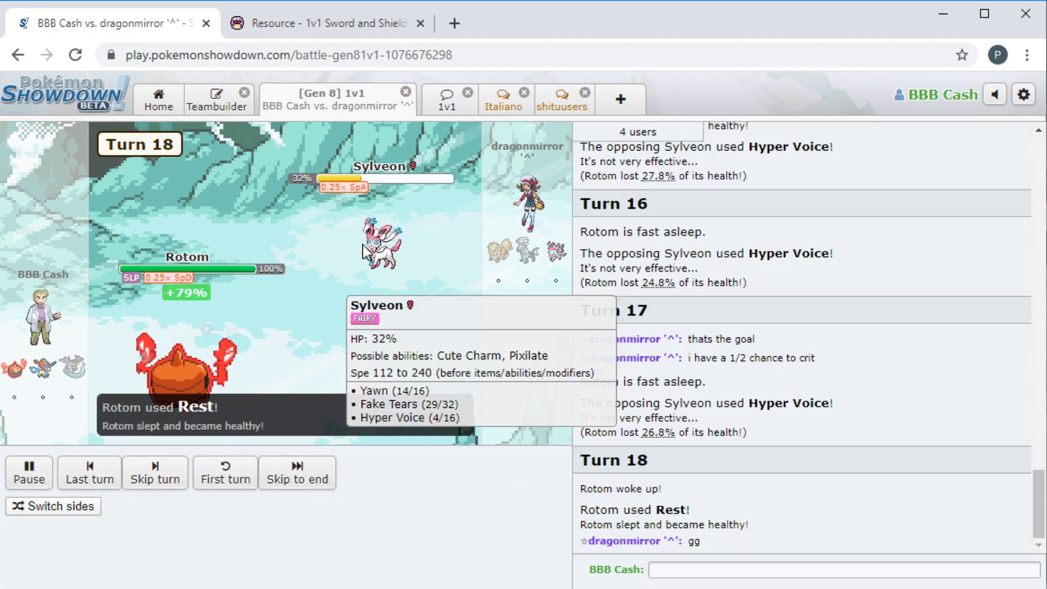
{"action": "left_click", "coordinate": [669, 569]}
{"action": "type", "text": "gg"}
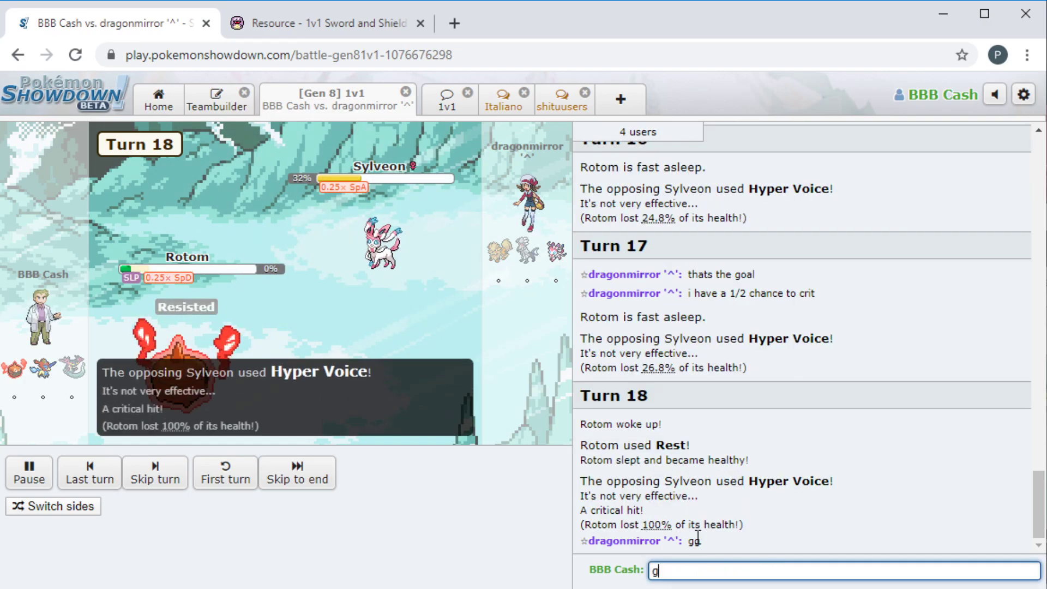
{"action": "key", "text": "Return"}
{"action": "left_click", "coordinate": [325, 476]}
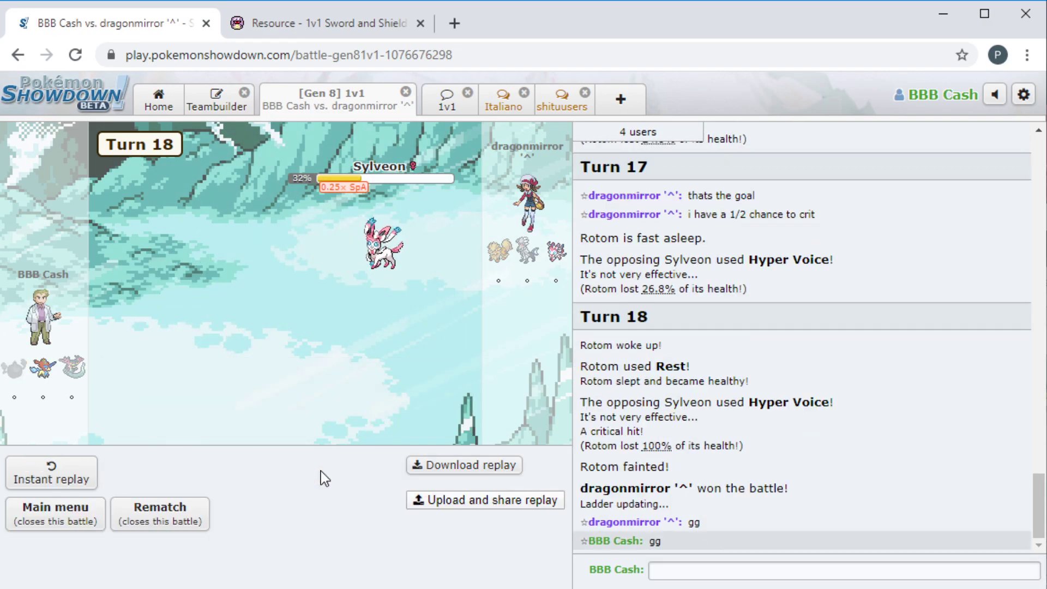
- Start a new match, lead Rotom, then hit Kyurem with Eerie Impulse and Will-O-Wisp
{"action": "left_click", "coordinate": [406, 93]}
{"action": "left_click", "coordinate": [208, 318]}
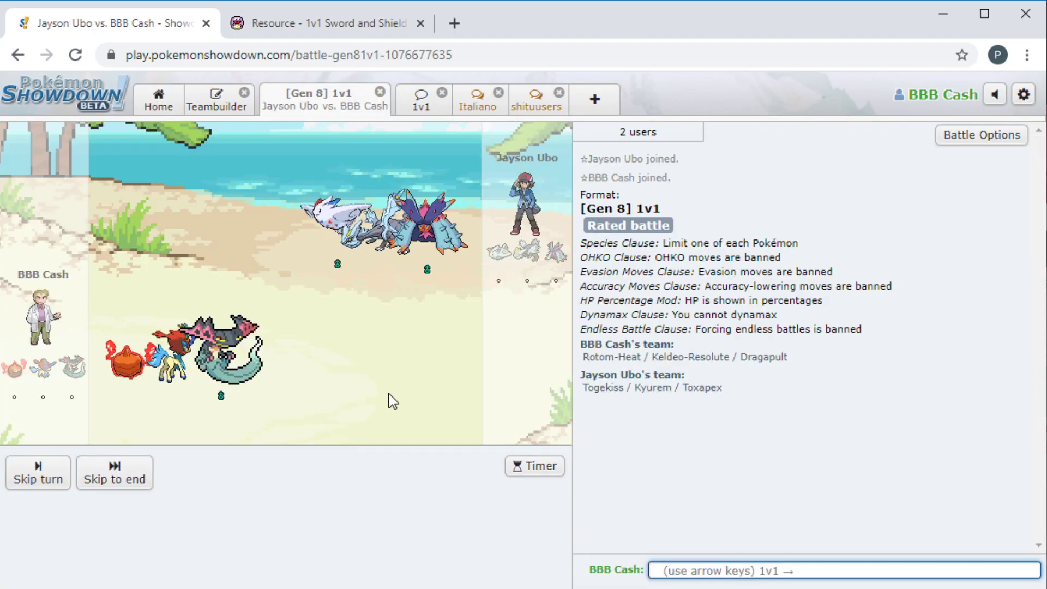
{"action": "mouse_move", "coordinate": [48, 506]}
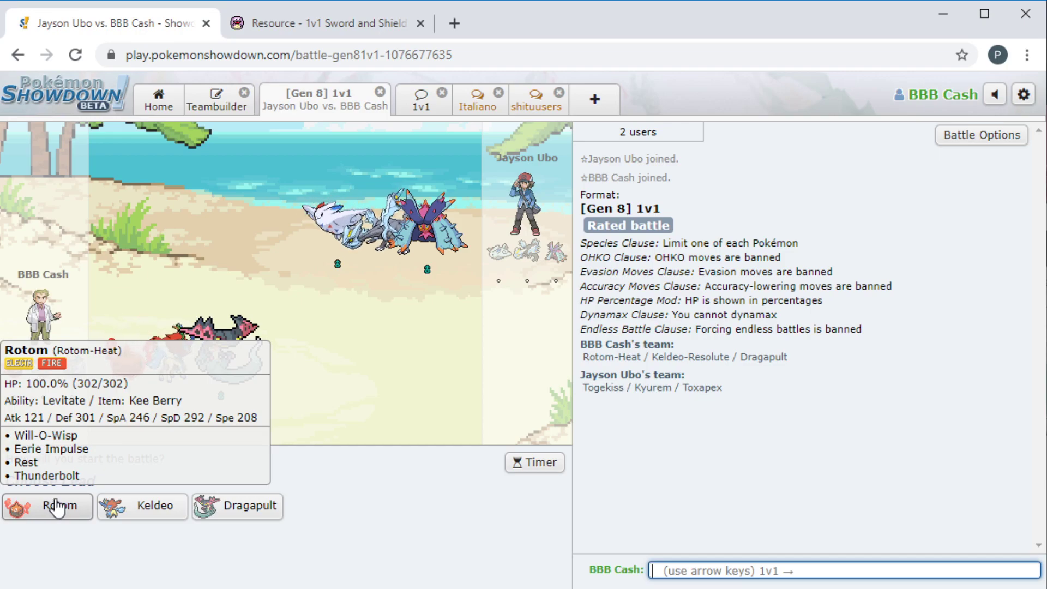
{"action": "left_click", "coordinate": [60, 505]}
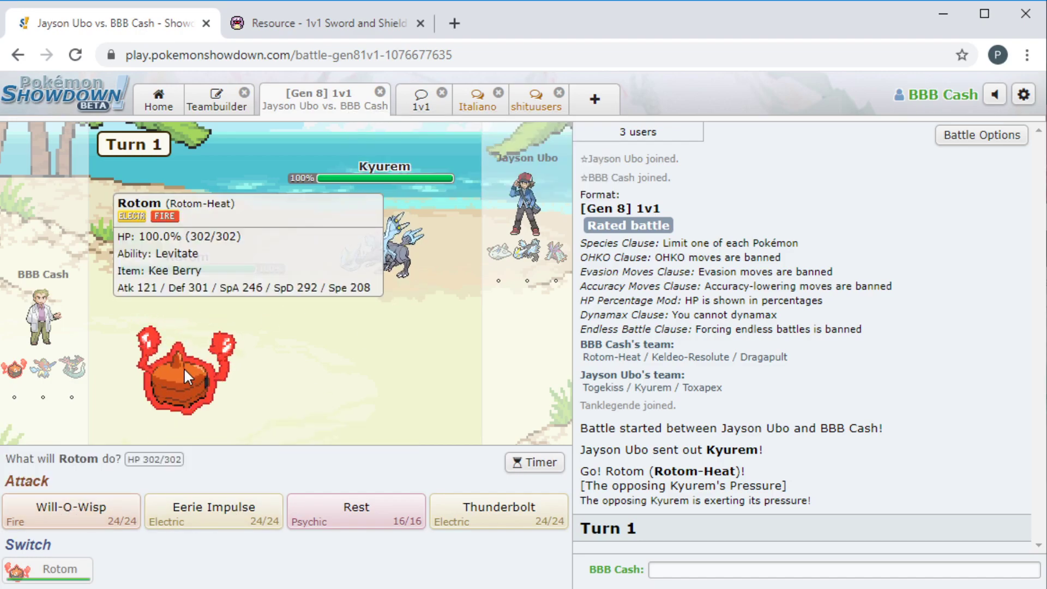
{"action": "left_click", "coordinate": [246, 514]}
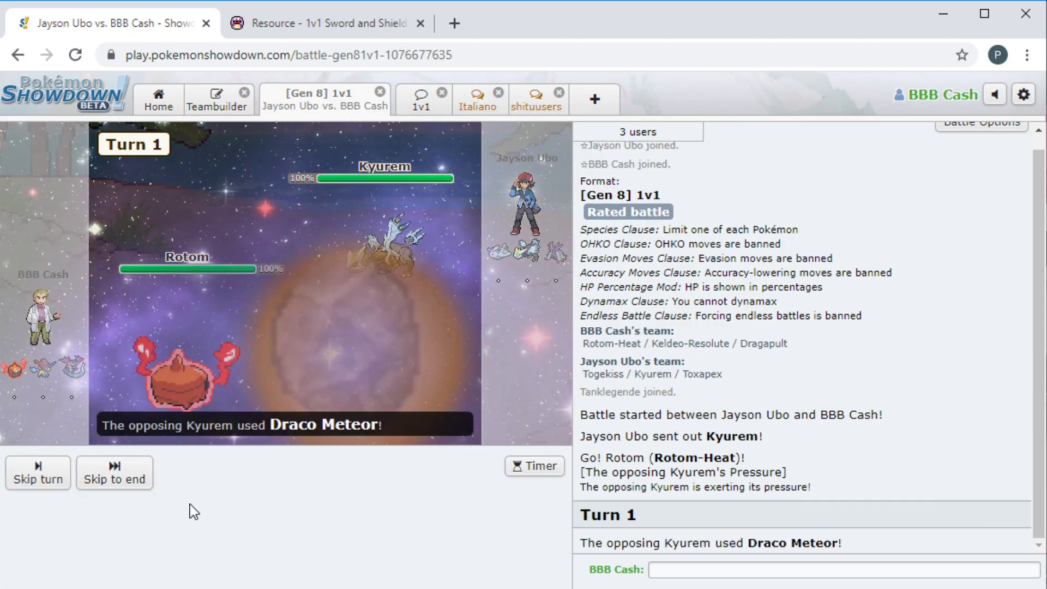
{"action": "left_click", "coordinate": [114, 478]}
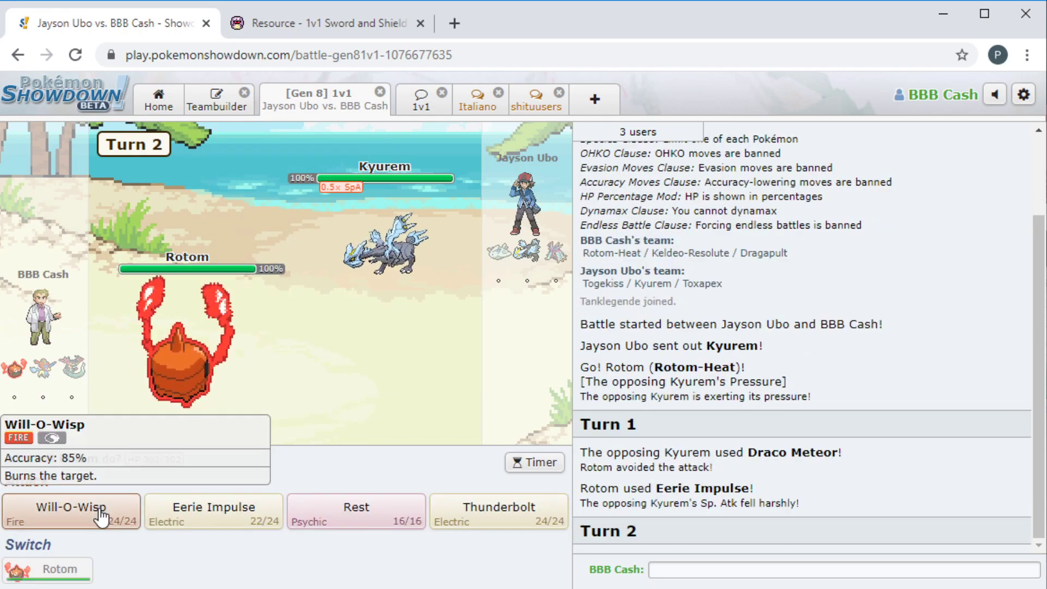
{"action": "left_click", "coordinate": [71, 511]}
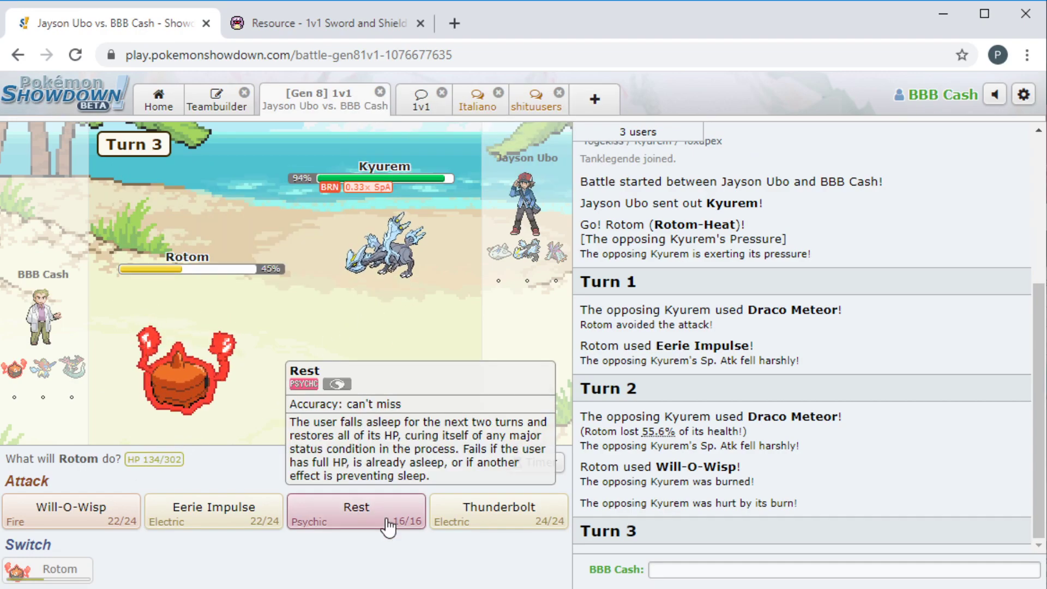
- Heal Rotom with Rest, then Thunderbolt Kyurem twice
{"action": "left_click", "coordinate": [356, 511]}
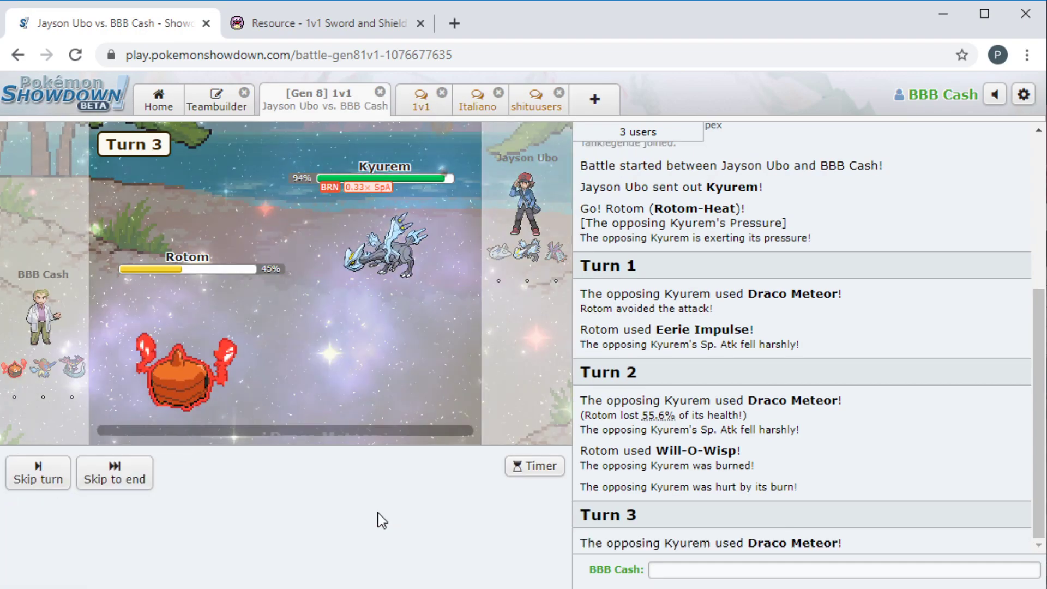
{"action": "left_click", "coordinate": [133, 483]}
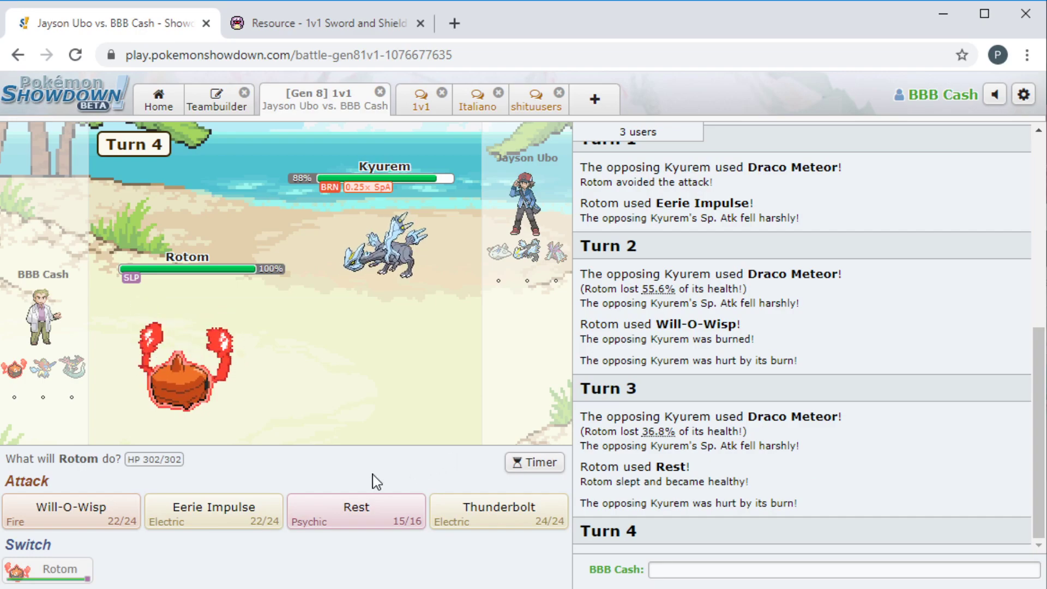
{"action": "left_click", "coordinate": [476, 507]}
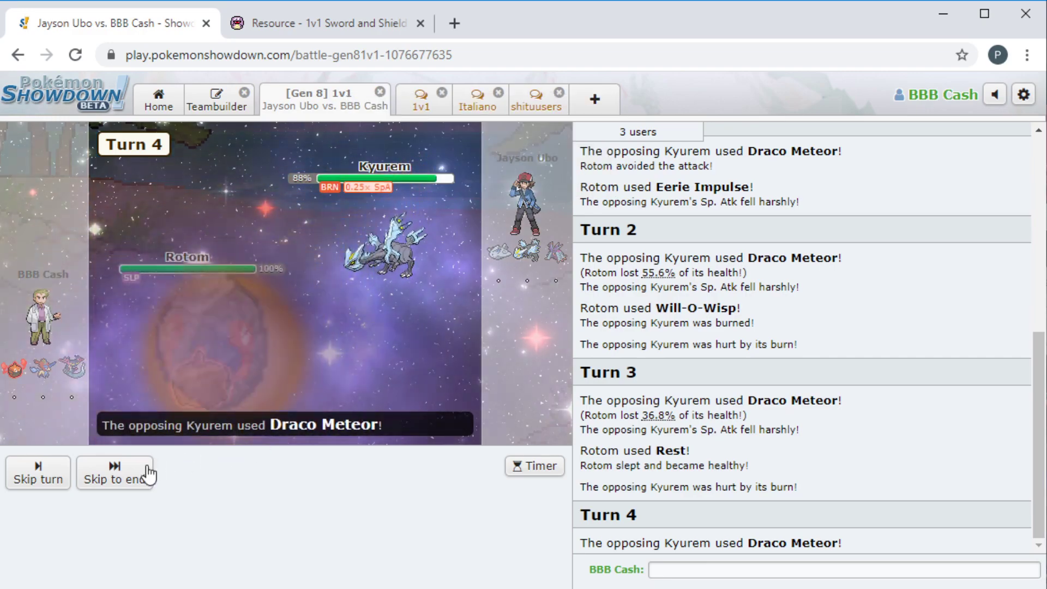
{"action": "left_click", "coordinate": [131, 473]}
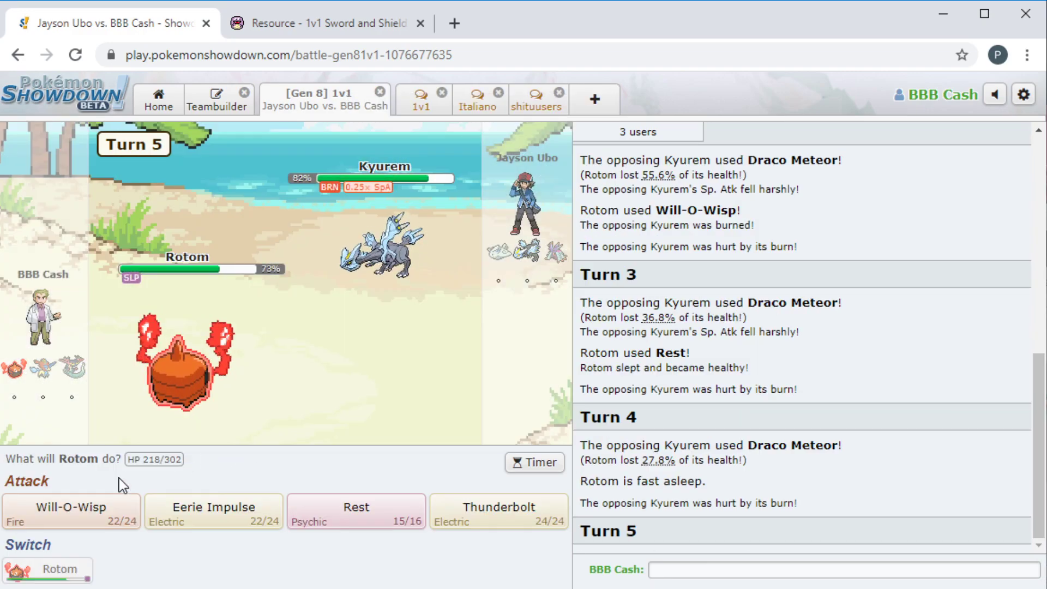
{"action": "left_click", "coordinate": [479, 507]}
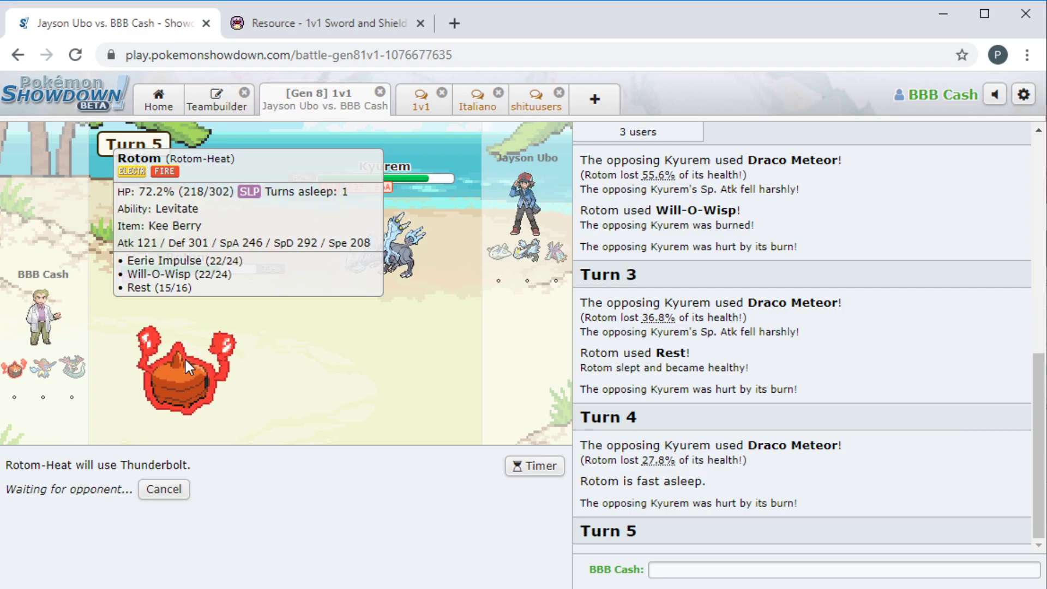
{"action": "mouse_move", "coordinate": [184, 369]}
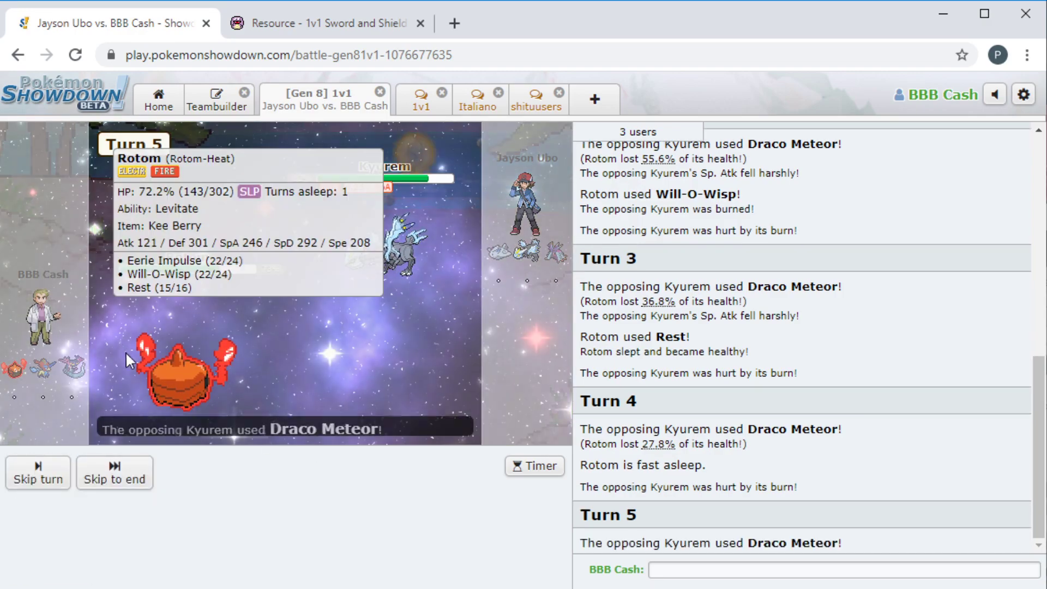
{"action": "left_click", "coordinate": [115, 472]}
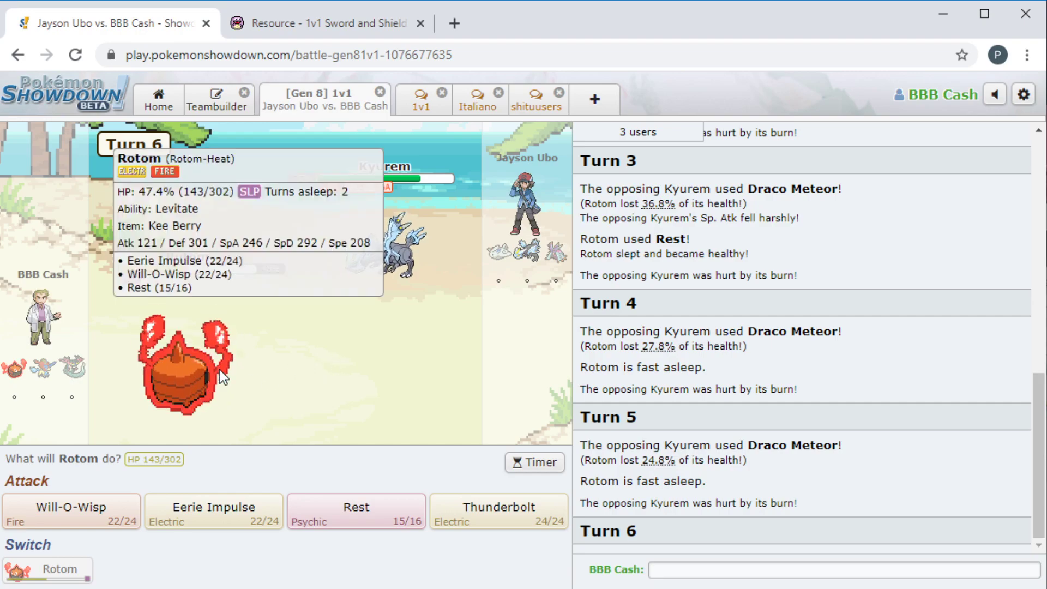
- Rest again and Thunderbolt until Kyurem forfeits, then close the won battle
{"action": "mouse_move", "coordinate": [384, 246]}
{"action": "left_click", "coordinate": [356, 512]}
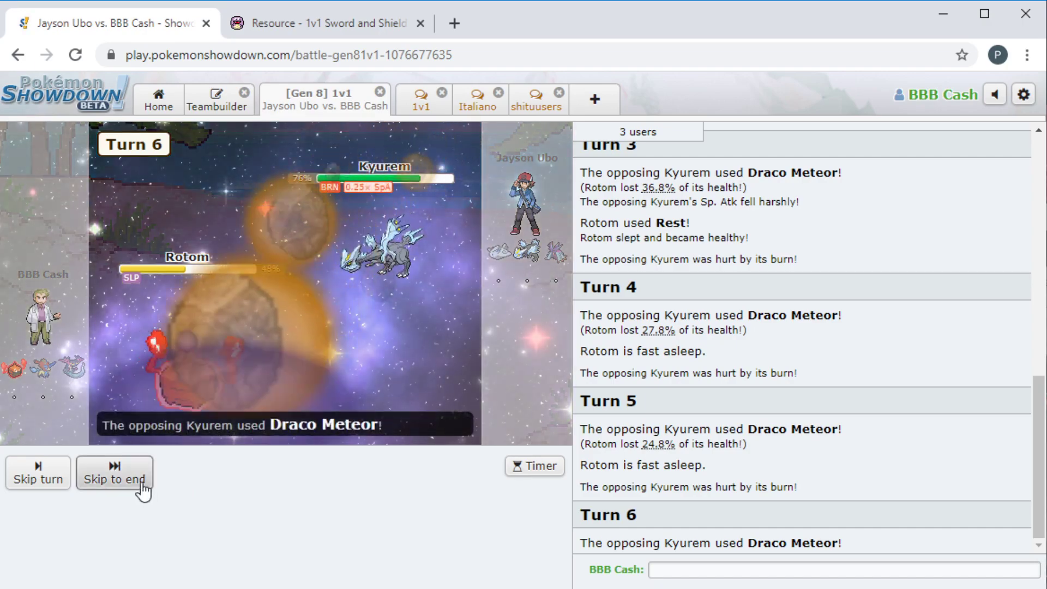
{"action": "left_click", "coordinate": [114, 473]}
{"action": "mouse_move", "coordinate": [498, 510]}
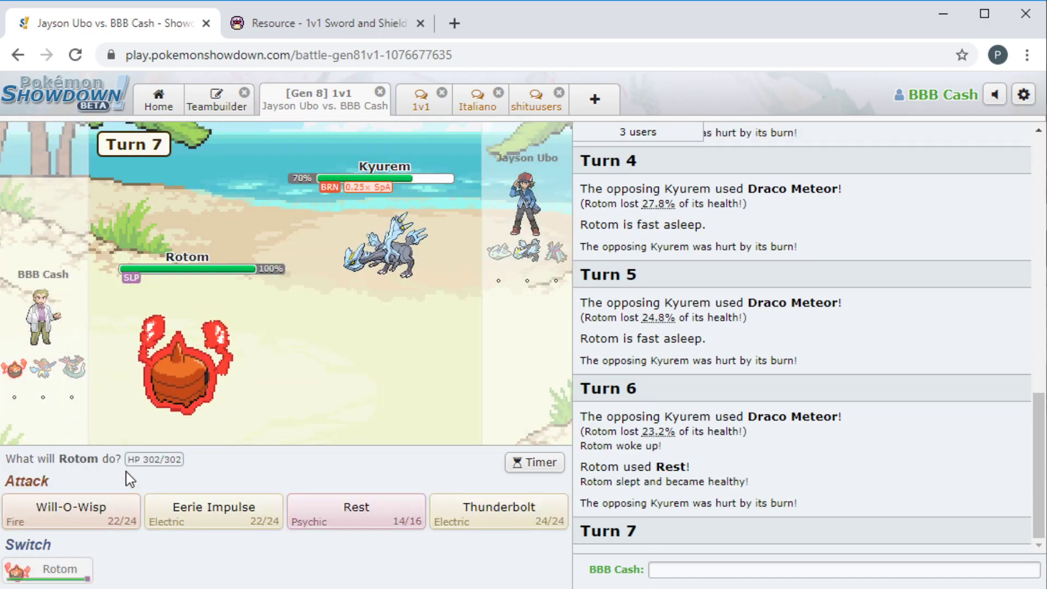
{"action": "left_click", "coordinate": [528, 507]}
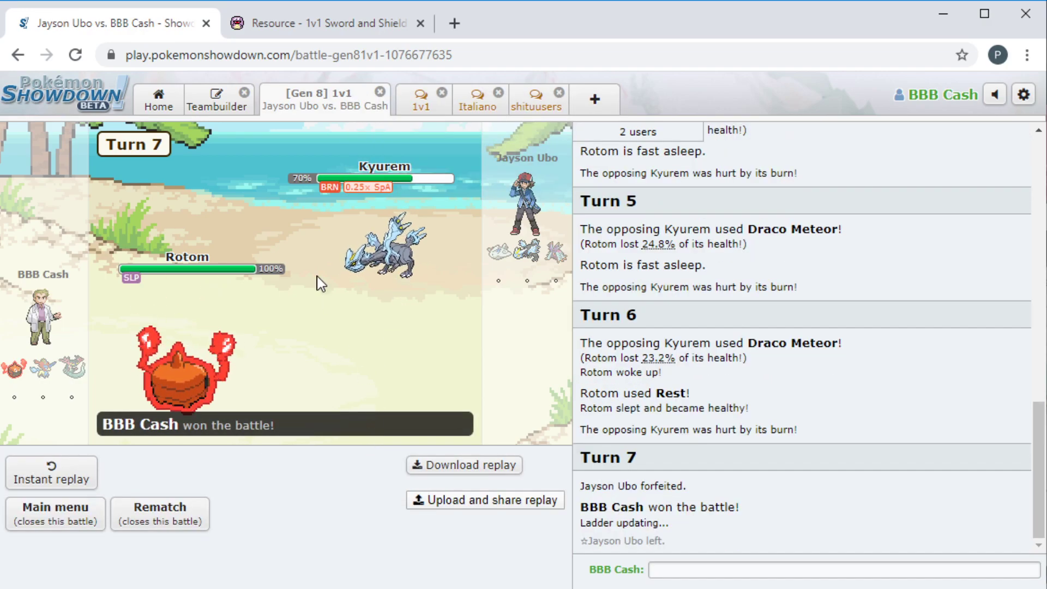
{"action": "left_click", "coordinate": [381, 96]}
- Search for a new match and lead with Rotom
{"action": "left_click", "coordinate": [143, 317]}
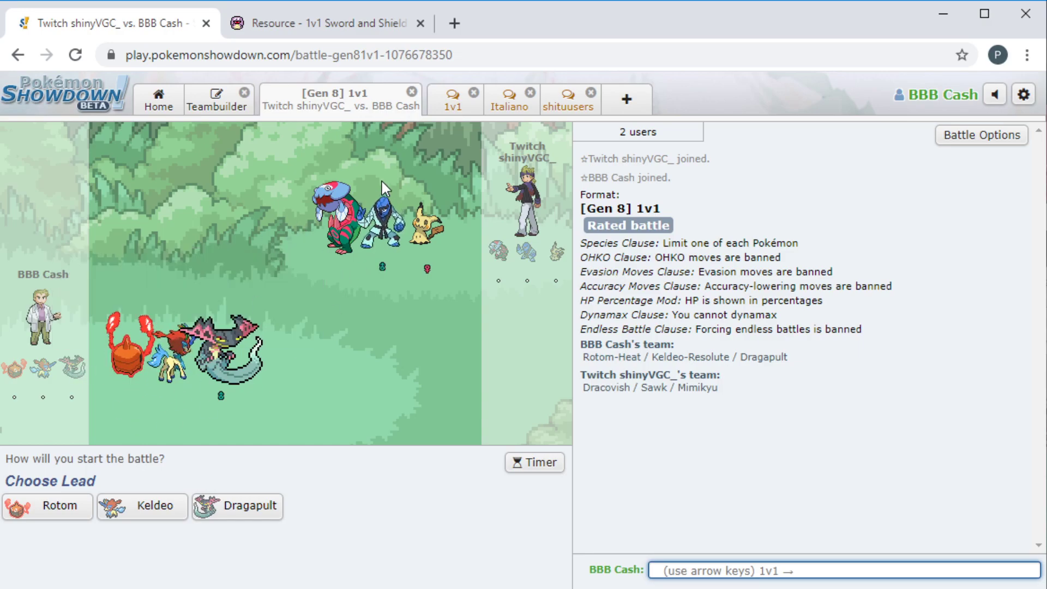
{"action": "mouse_move", "coordinate": [47, 506]}
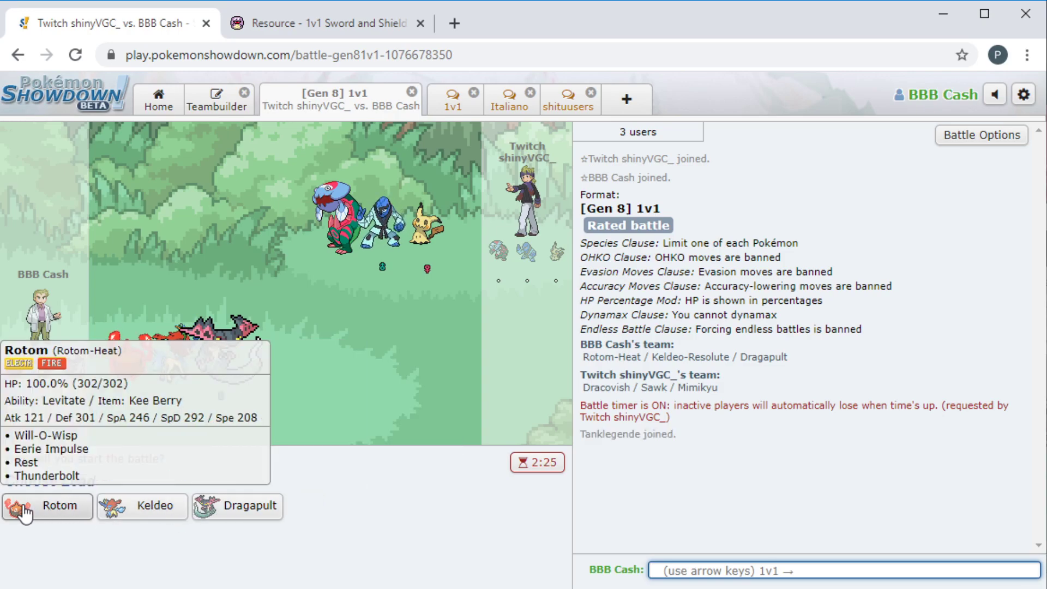
{"action": "left_click", "coordinate": [52, 504]}
{"action": "left_click", "coordinate": [114, 486]}
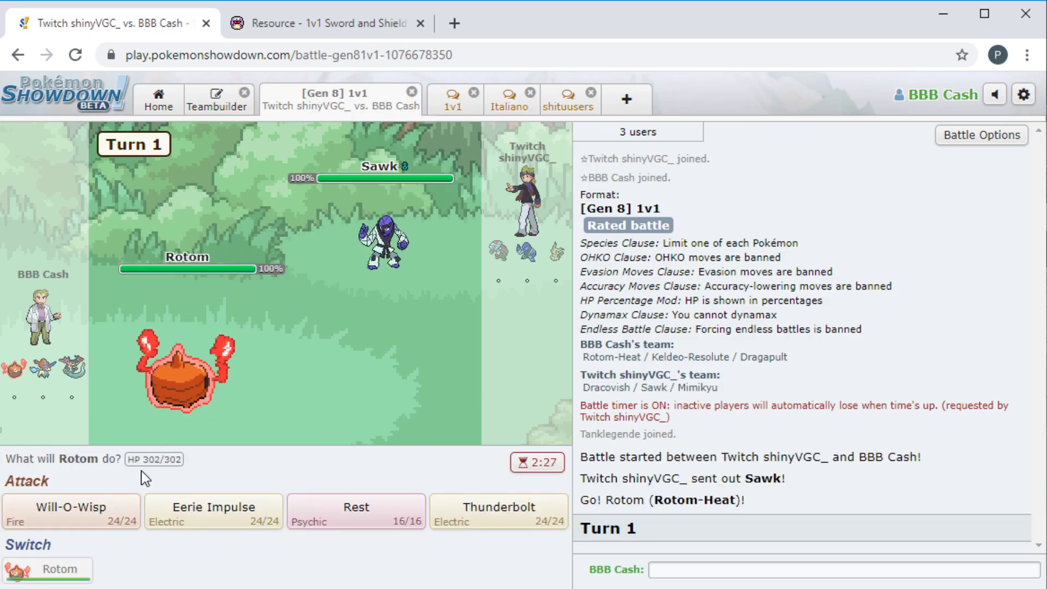
- Burn Sawk with Will-O-Wisp, Rest, Thunderbolt for the win, and leave the battle
{"action": "left_click", "coordinate": [98, 511]}
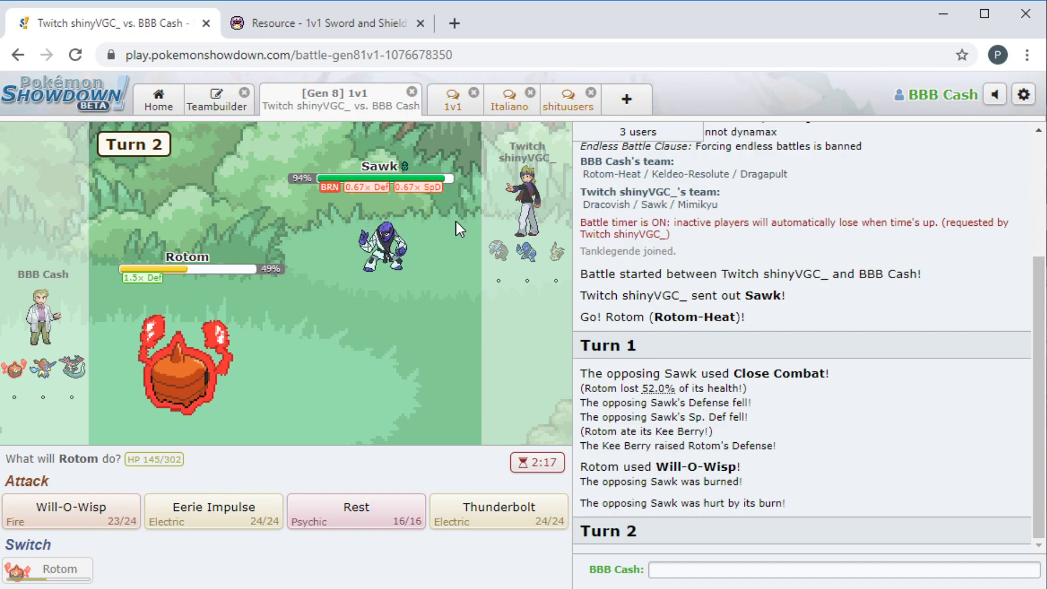
{"action": "left_click", "coordinate": [356, 511]}
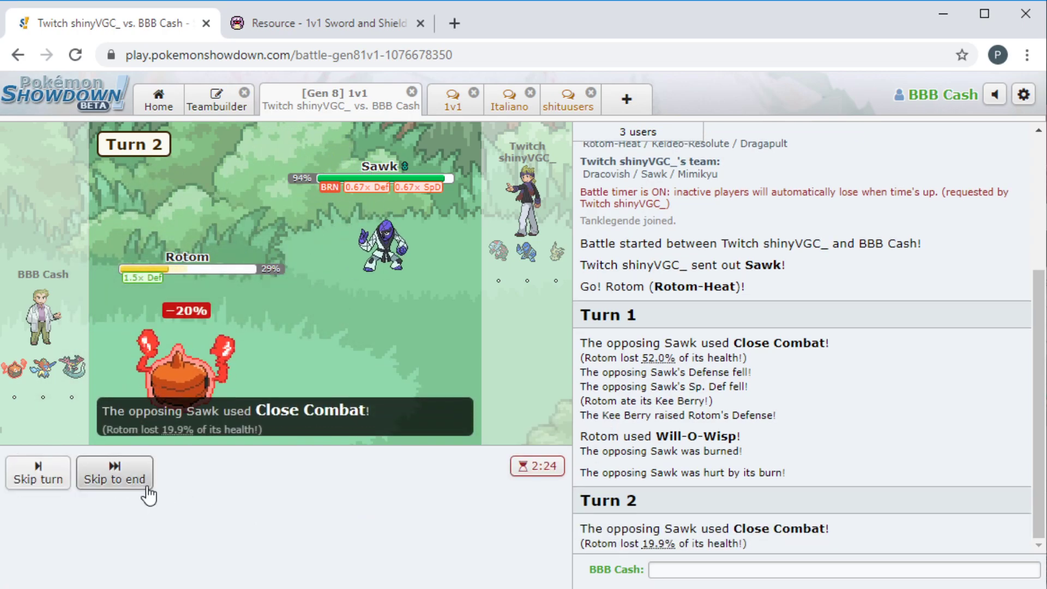
{"action": "left_click", "coordinate": [135, 484]}
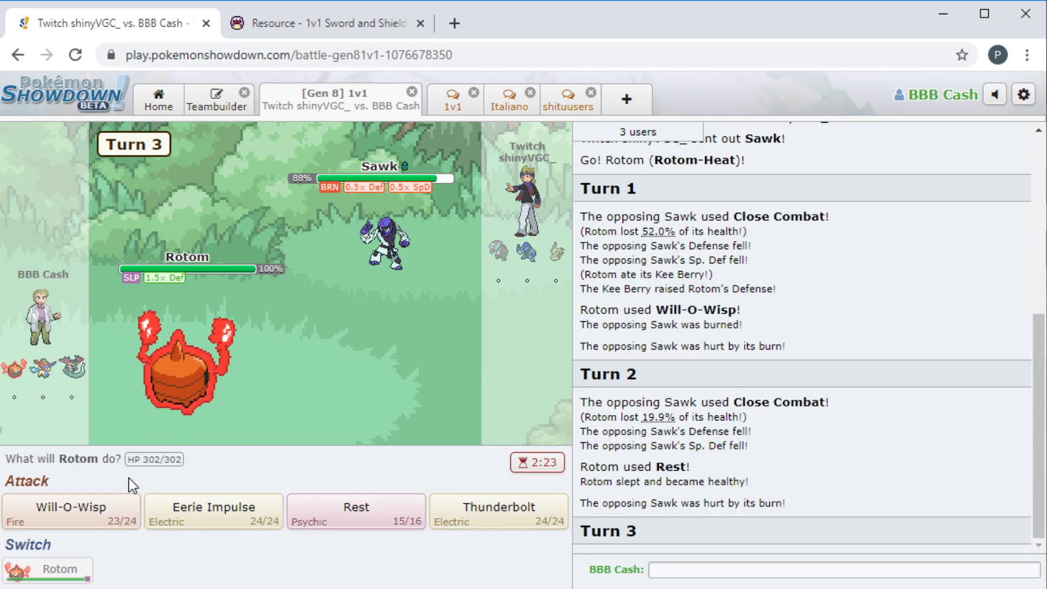
{"action": "left_click", "coordinate": [499, 511]}
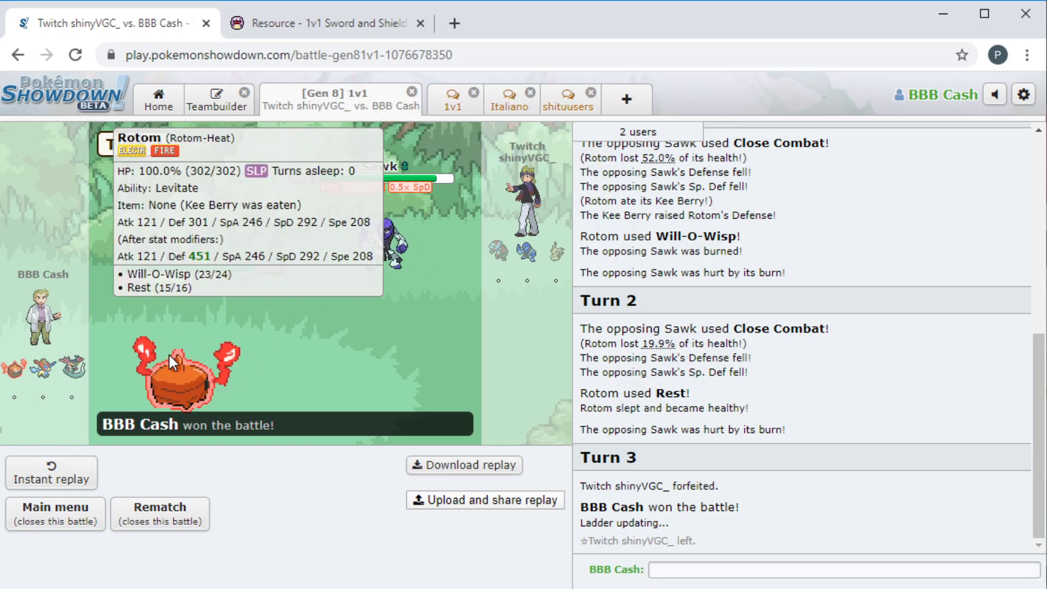
{"action": "scroll", "coordinate": [659, 340], "scroll_direction": "up", "scroll_amount": 3}
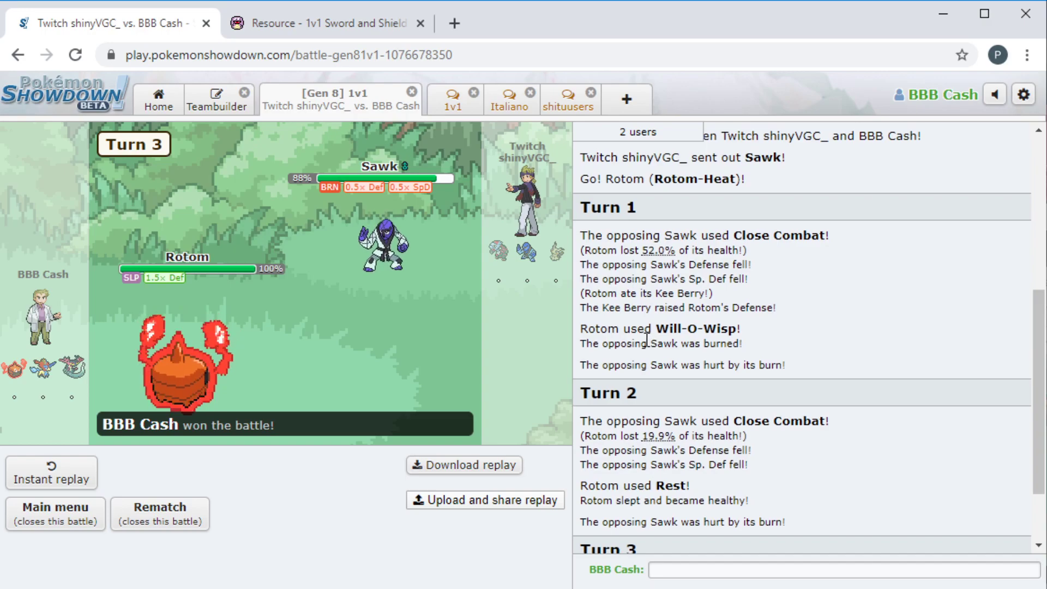
{"action": "scroll", "coordinate": [658, 339], "scroll_direction": "up", "scroll_amount": 3}
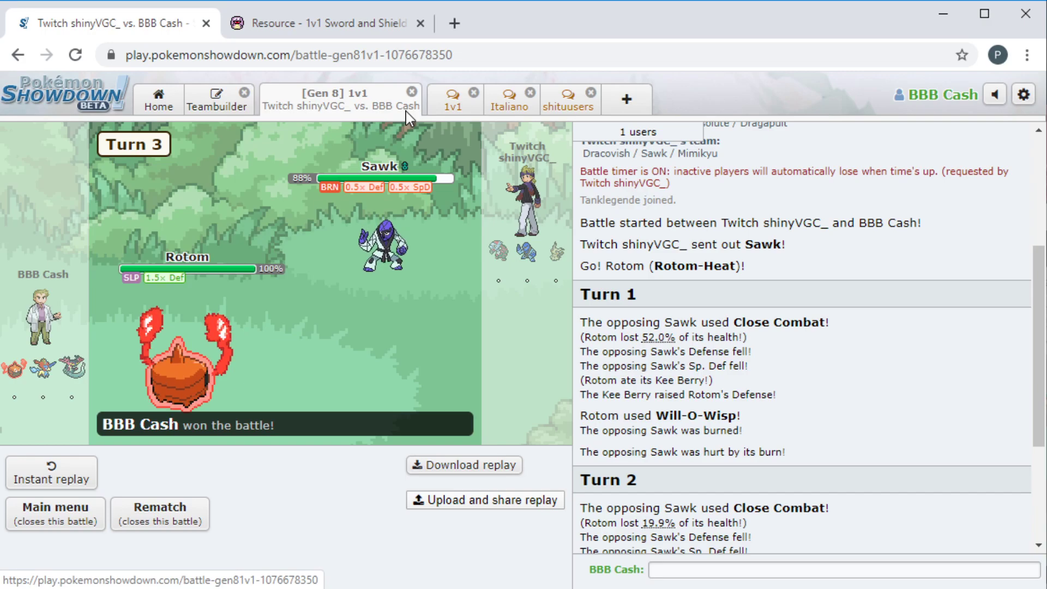
{"action": "left_click", "coordinate": [412, 91]}
- Close the won battle, find Rotom-Heat in Smogon's B- Rank, and return to the new battle
{"action": "left_click", "coordinate": [144, 317]}
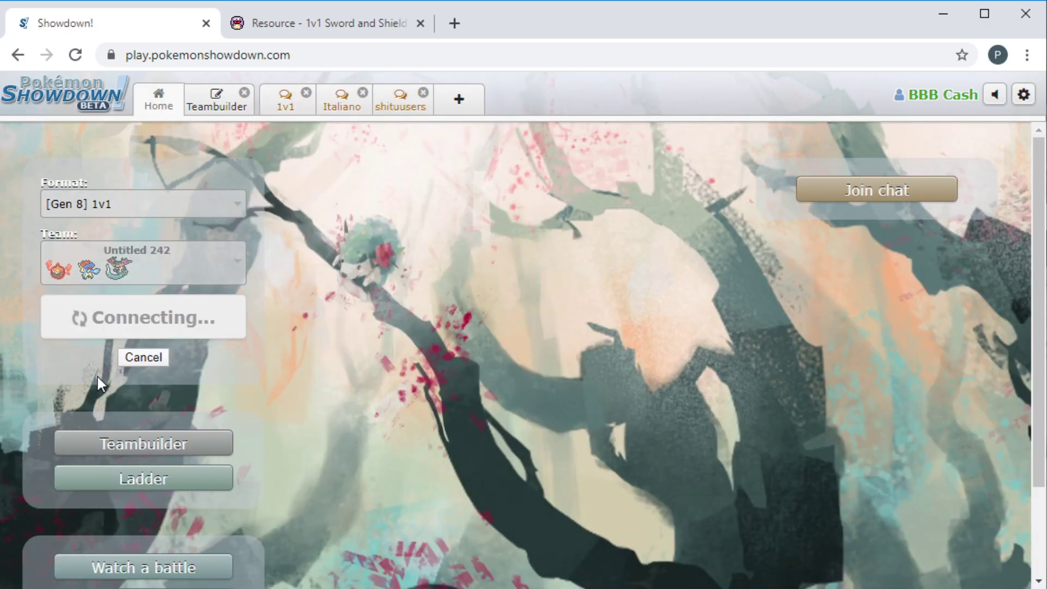
{"action": "left_click", "coordinate": [337, 16]}
{"action": "scroll", "coordinate": [246, 344], "scroll_direction": "down", "scroll_amount": 4}
{"action": "scroll", "coordinate": [245, 336], "scroll_direction": "down", "scroll_amount": 4}
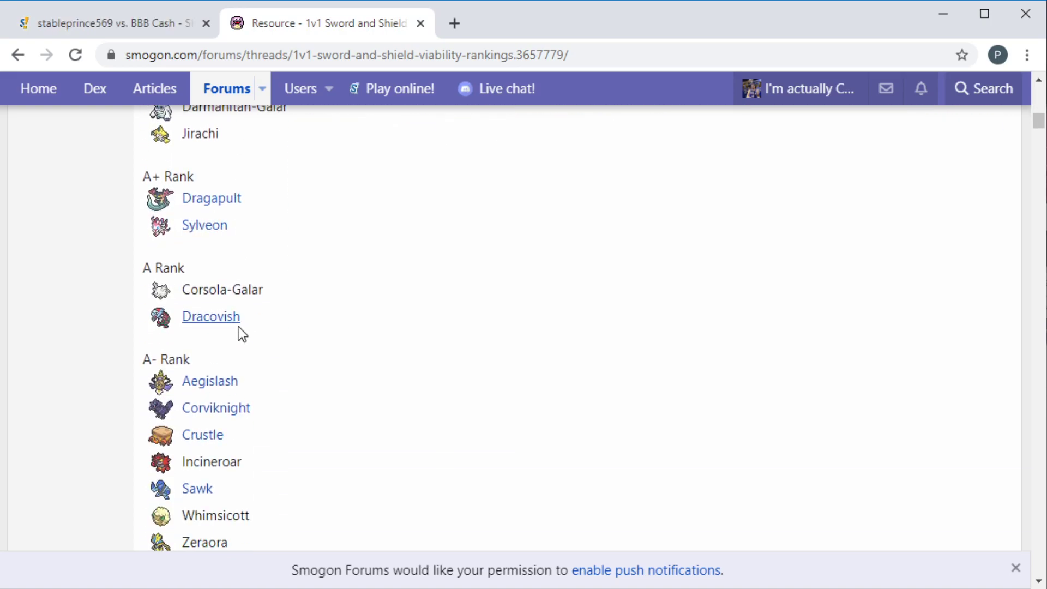
{"action": "scroll", "coordinate": [254, 327], "scroll_direction": "down", "scroll_amount": 4}
{"action": "scroll", "coordinate": [262, 326], "scroll_direction": "down", "scroll_amount": 4}
{"action": "scroll", "coordinate": [262, 326], "scroll_direction": "down", "scroll_amount": 4}
{"action": "scroll", "coordinate": [255, 314], "scroll_direction": "down", "scroll_amount": 2}
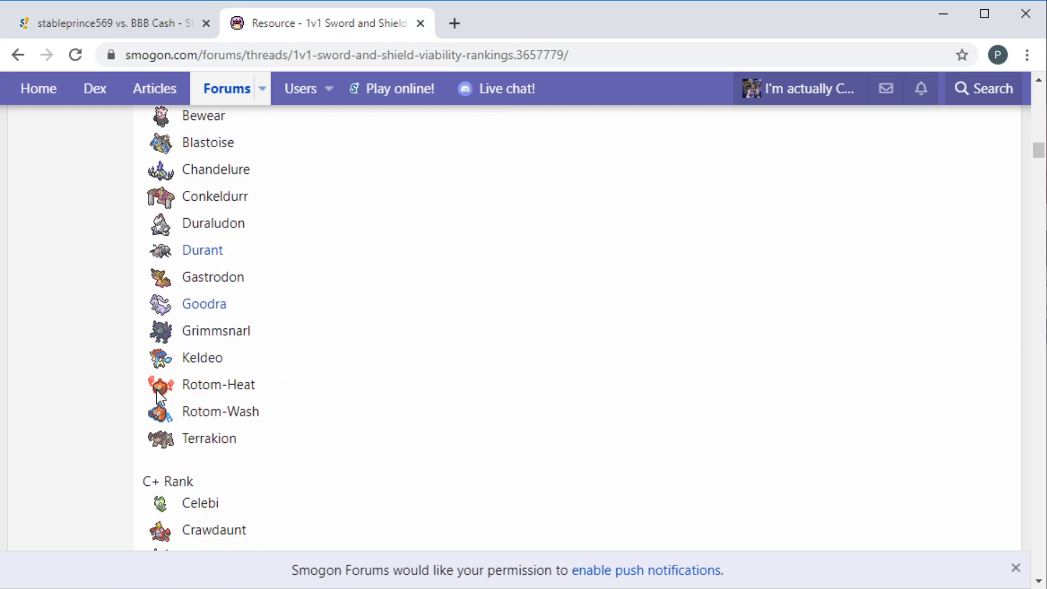
{"action": "scroll", "coordinate": [196, 400], "scroll_direction": "up", "scroll_amount": 1}
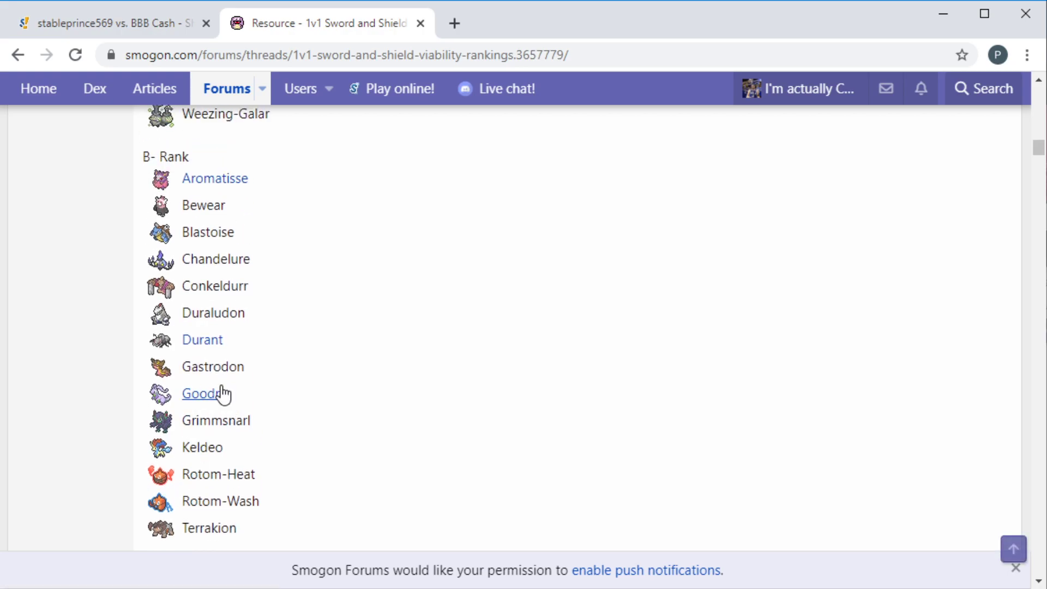
{"action": "scroll", "coordinate": [214, 385], "scroll_direction": "up", "scroll_amount": 1}
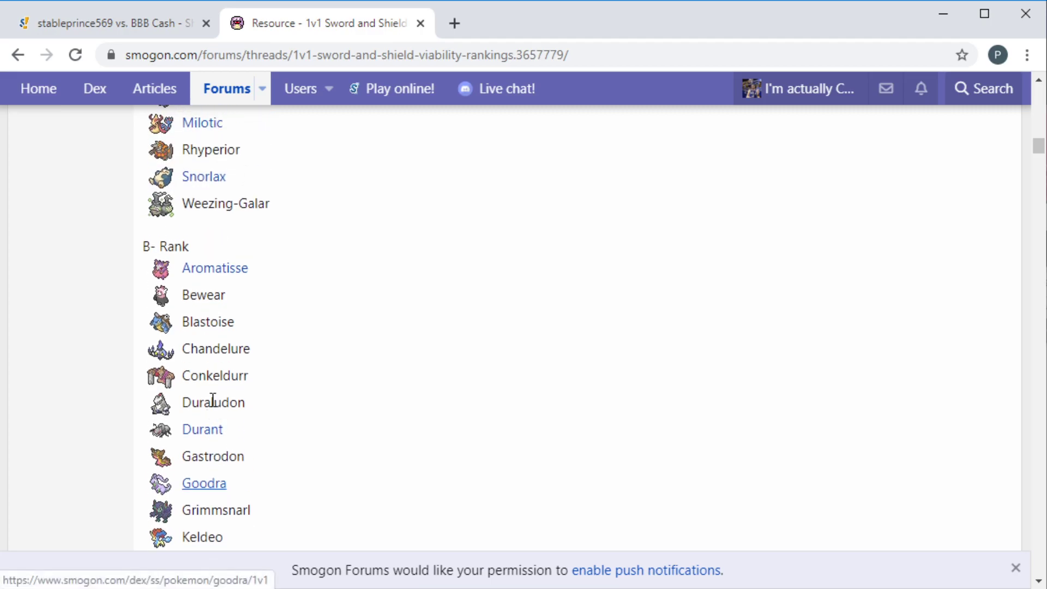
{"action": "scroll", "coordinate": [215, 392], "scroll_direction": "up", "scroll_amount": 1}
{"action": "scroll", "coordinate": [211, 403], "scroll_direction": "up", "scroll_amount": 1}
{"action": "scroll", "coordinate": [211, 403], "scroll_direction": "up", "scroll_amount": 1}
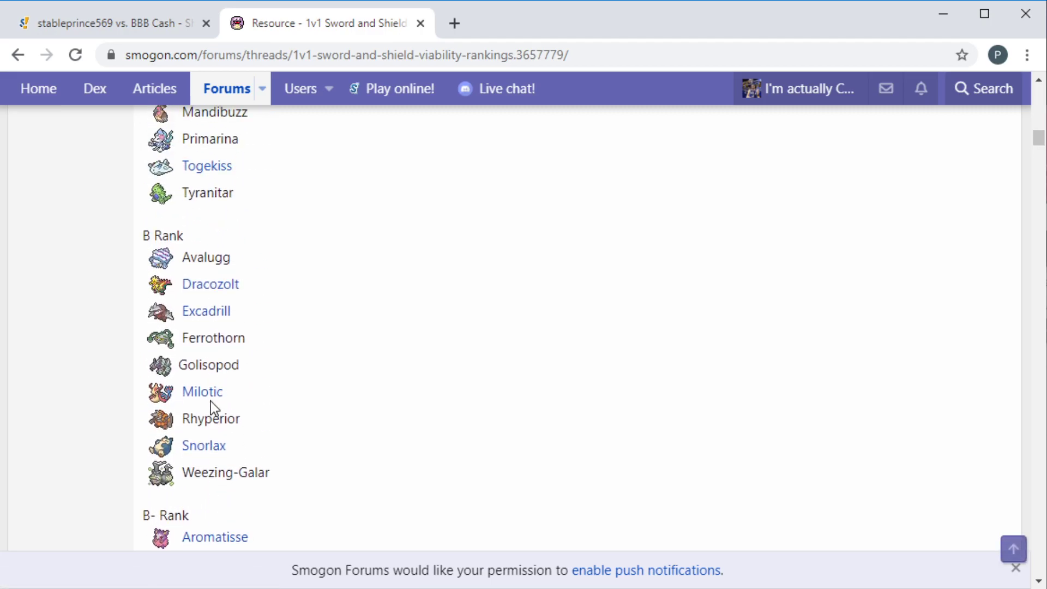
{"action": "scroll", "coordinate": [212, 403], "scroll_direction": "down", "scroll_amount": 2}
{"action": "scroll", "coordinate": [211, 403], "scroll_direction": "down", "scroll_amount": 1}
{"action": "scroll", "coordinate": [211, 403], "scroll_direction": "down", "scroll_amount": 1}
{"action": "scroll", "coordinate": [176, 406], "scroll_direction": "up", "scroll_amount": 1}
{"action": "scroll", "coordinate": [180, 400], "scroll_direction": "up", "scroll_amount": 1}
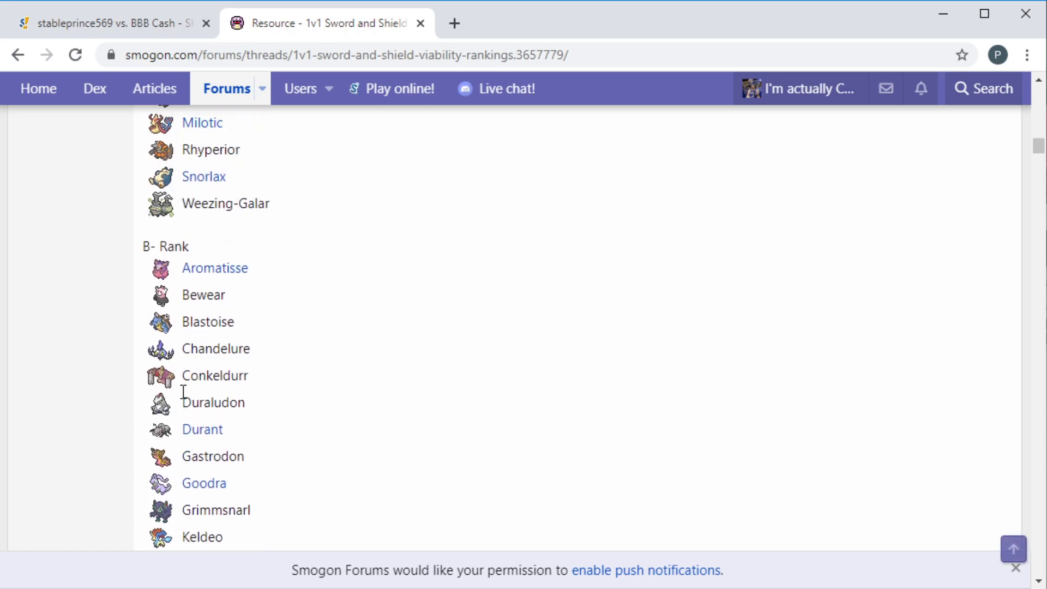
{"action": "scroll", "coordinate": [185, 427], "scroll_direction": "up", "scroll_amount": 1}
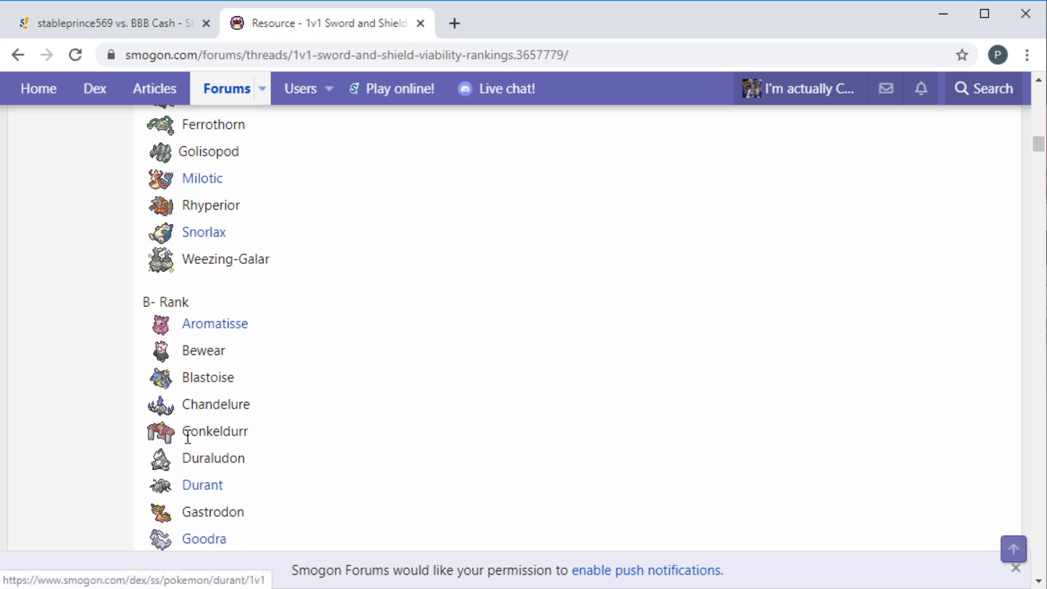
{"action": "scroll", "coordinate": [186, 427], "scroll_direction": "down", "scroll_amount": 1}
{"action": "scroll", "coordinate": [189, 450], "scroll_direction": "up", "scroll_amount": 2}
{"action": "scroll", "coordinate": [189, 450], "scroll_direction": "up", "scroll_amount": 1}
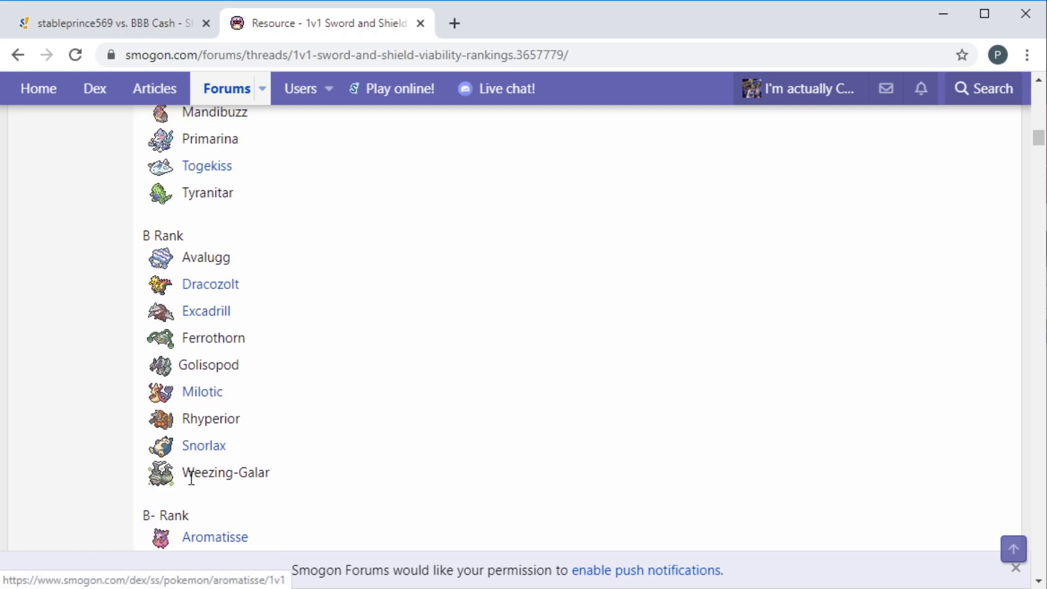
{"action": "scroll", "coordinate": [188, 451], "scroll_direction": "up", "scroll_amount": 1}
{"action": "scroll", "coordinate": [191, 478], "scroll_direction": "down", "scroll_amount": 2}
{"action": "scroll", "coordinate": [191, 478], "scroll_direction": "down", "scroll_amount": 2}
{"action": "scroll", "coordinate": [191, 478], "scroll_direction": "down", "scroll_amount": 1}
{"action": "scroll", "coordinate": [191, 483], "scroll_direction": "down", "scroll_amount": 1}
{"action": "scroll", "coordinate": [238, 426], "scroll_direction": "up", "scroll_amount": 1}
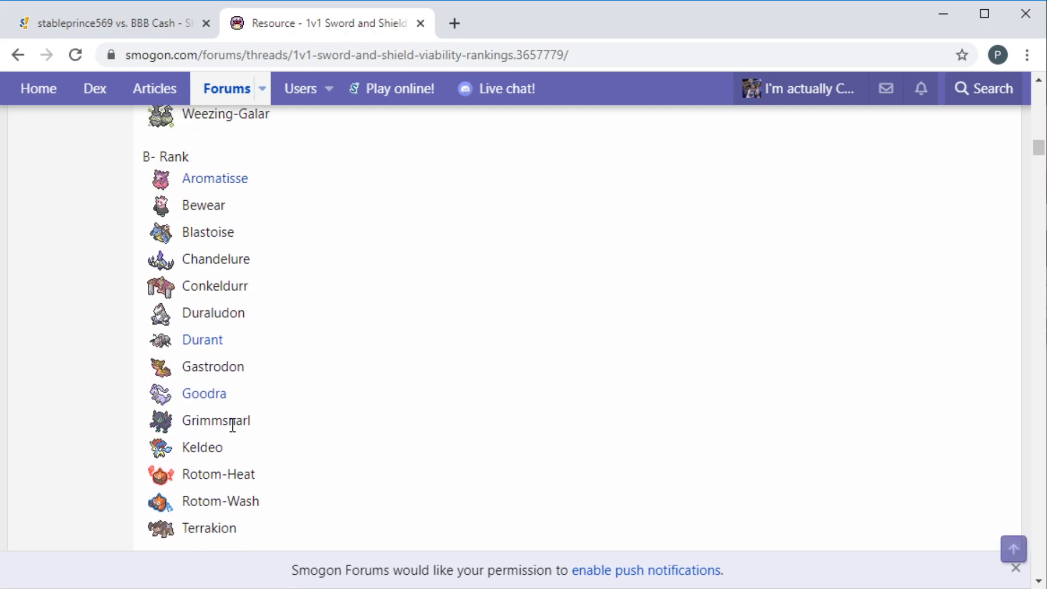
{"action": "left_click", "coordinate": [136, 31]}
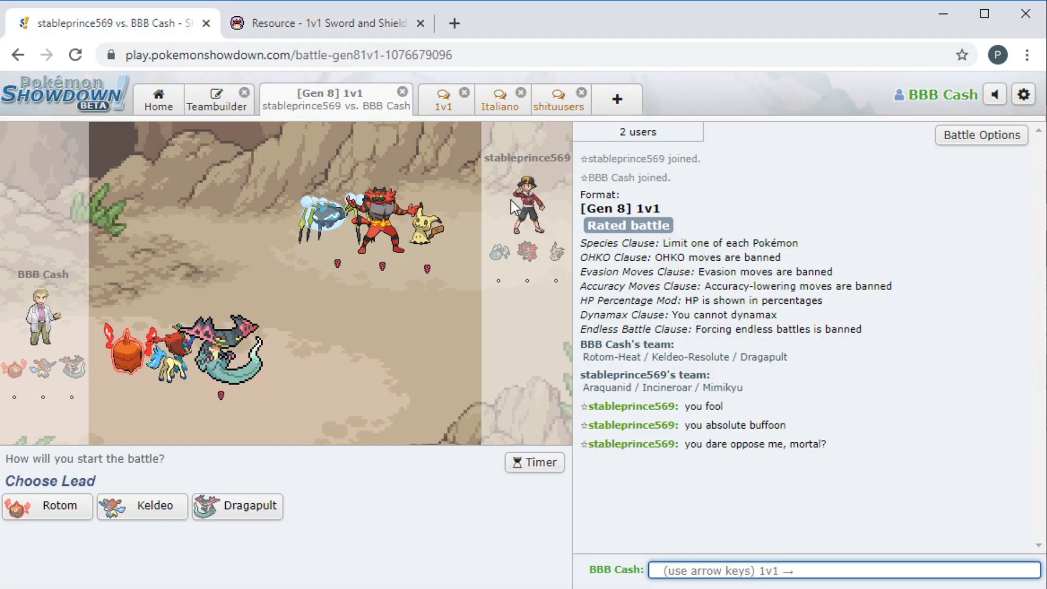
{"action": "type", "text": "te"}
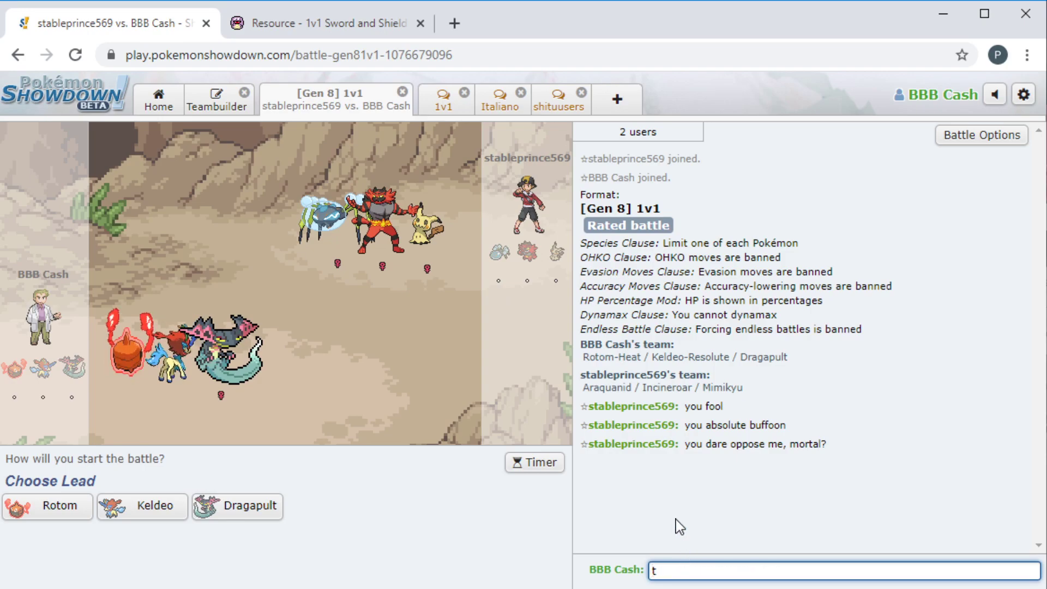
- Reply 'yes' in chat and lead with Rotom-Heat against stableprince569
{"action": "key", "text": "Return"}
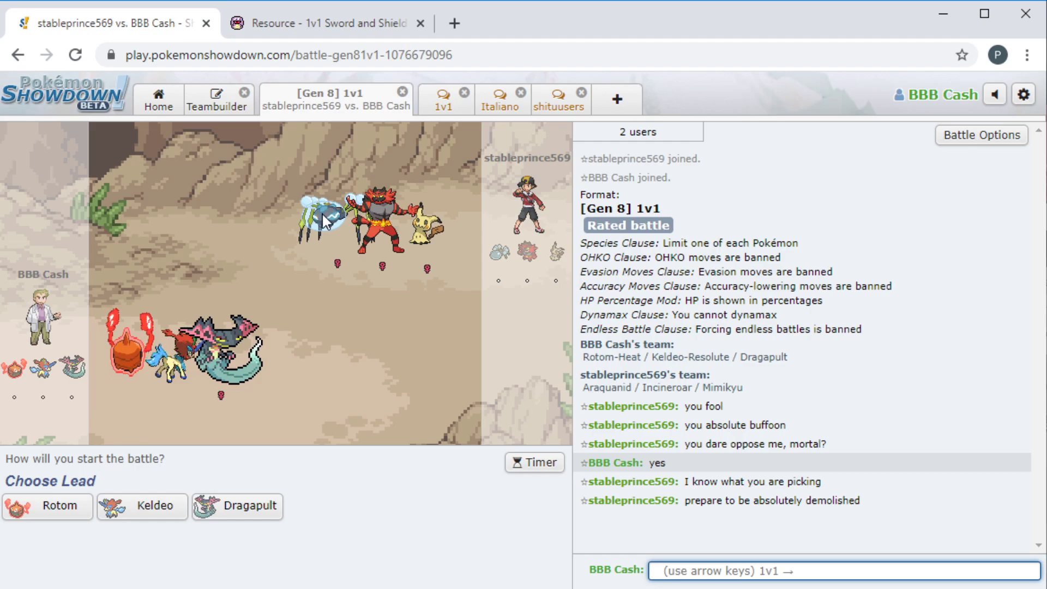
{"action": "mouse_move", "coordinate": [499, 253]}
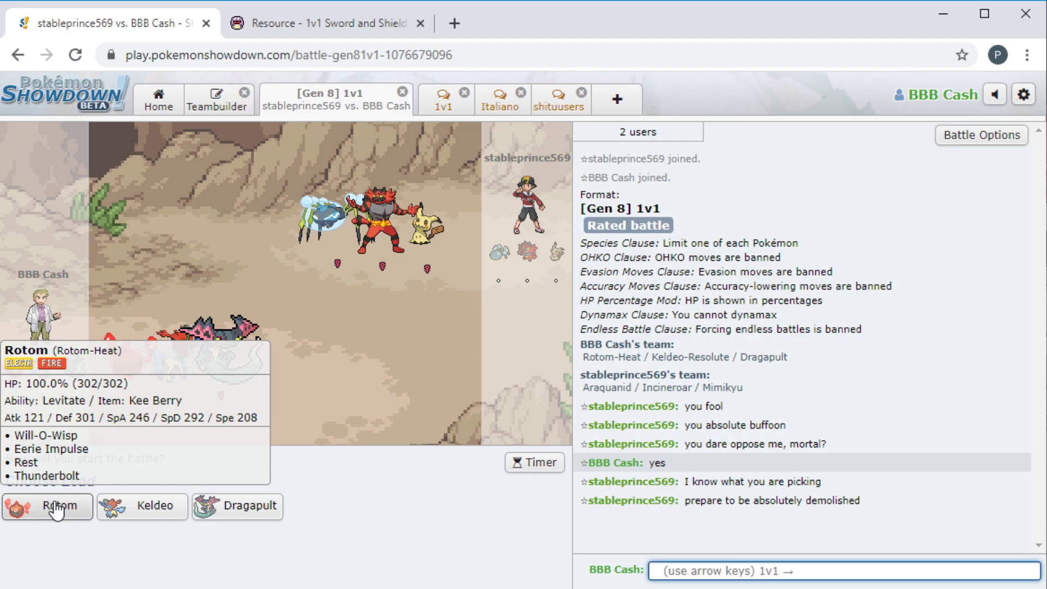
{"action": "left_click", "coordinate": [58, 505]}
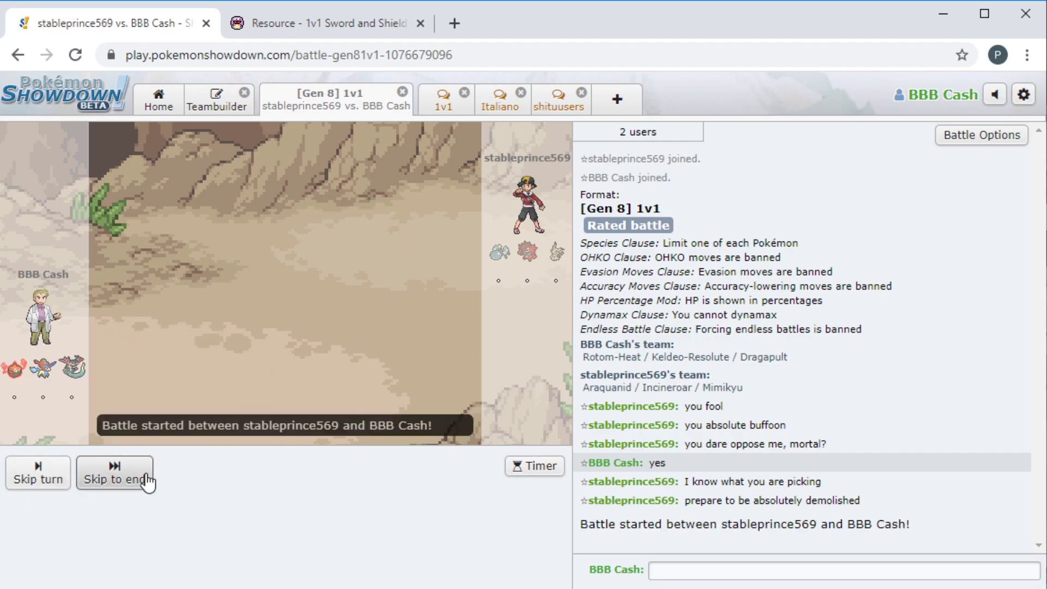
- Burn Mimikyu with Will-O-Wisp and heal Rotom-Heat with Rest in the opening turns
{"action": "left_click", "coordinate": [117, 474]}
{"action": "mouse_move", "coordinate": [379, 243]}
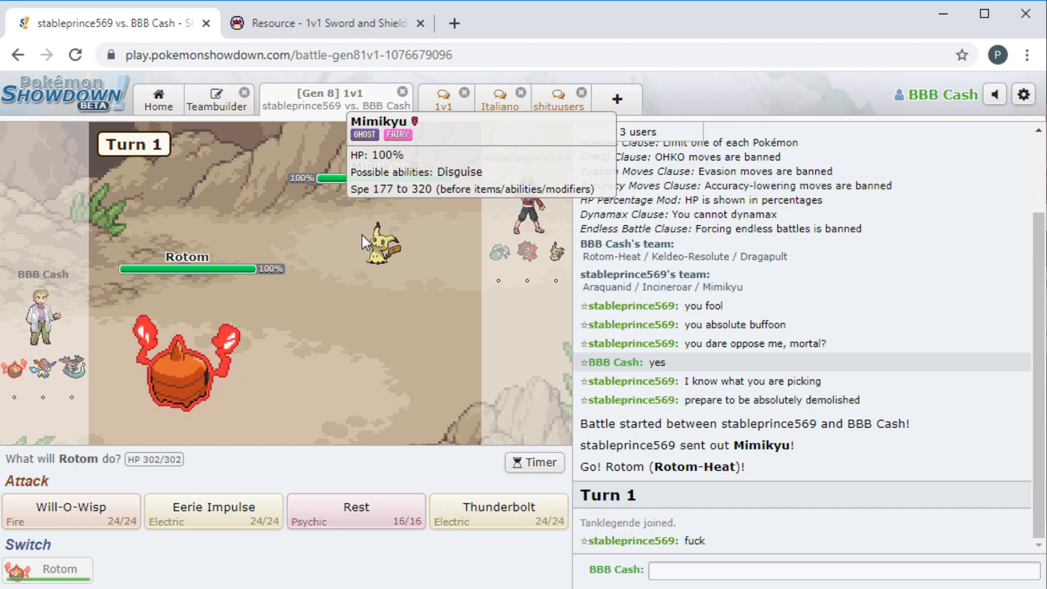
{"action": "left_click", "coordinate": [98, 511]}
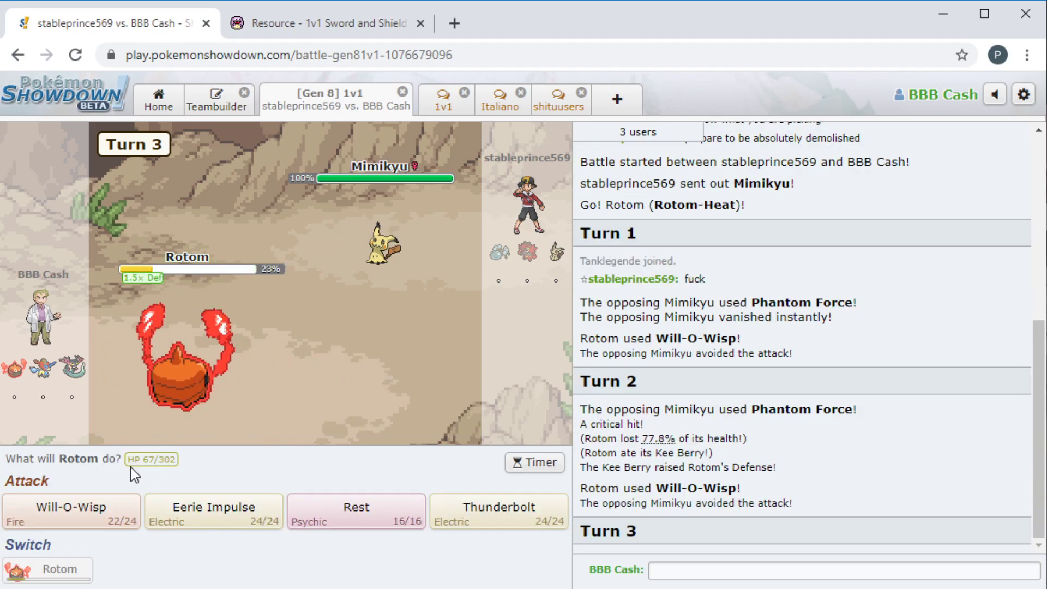
{"action": "left_click", "coordinate": [652, 573]}
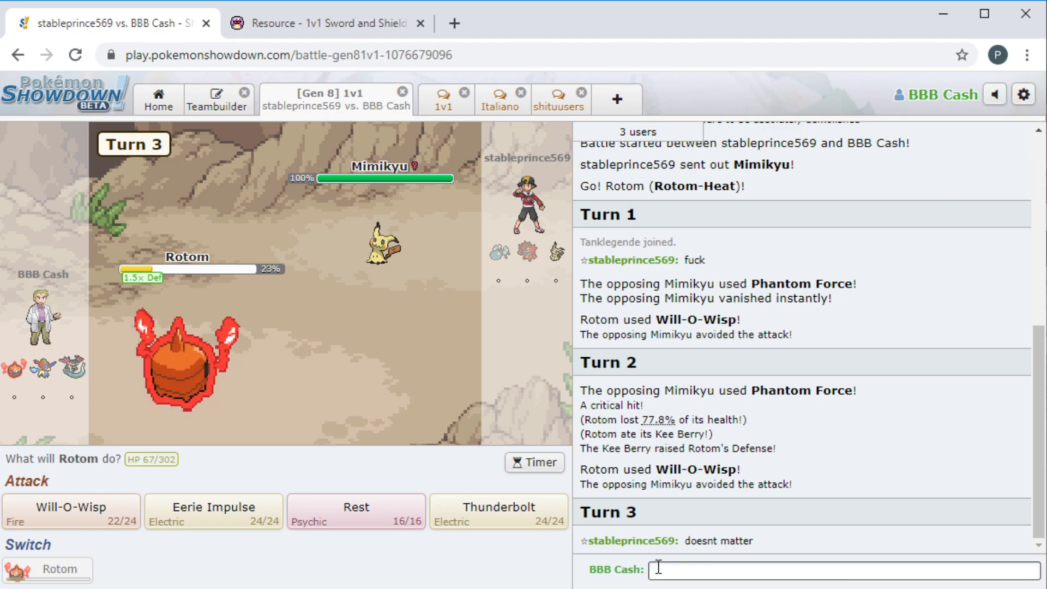
{"action": "left_click", "coordinate": [368, 524]}
{"action": "left_click", "coordinate": [114, 478]}
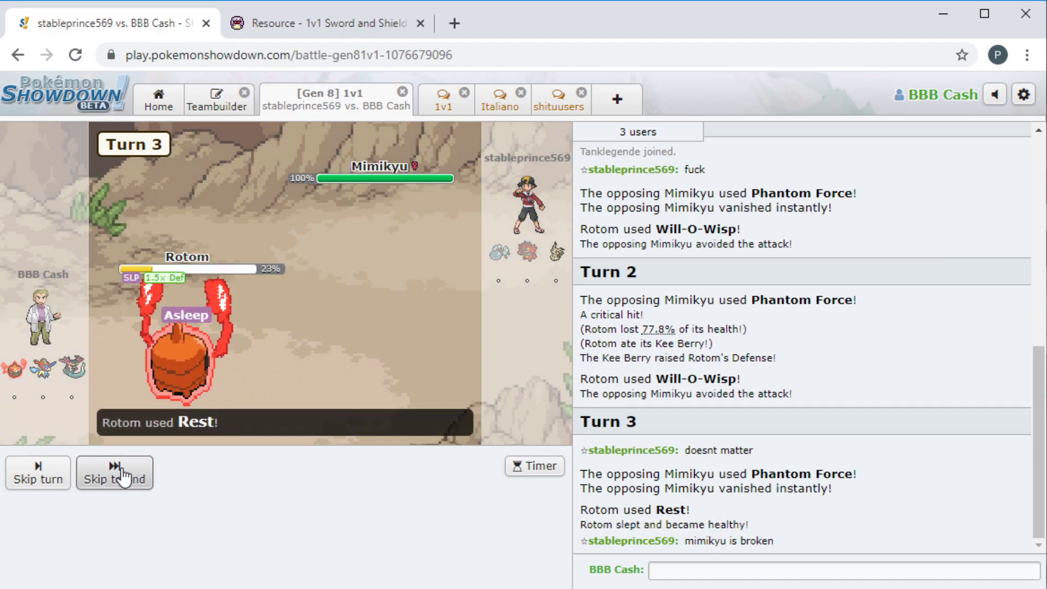
{"action": "left_click", "coordinate": [121, 475]}
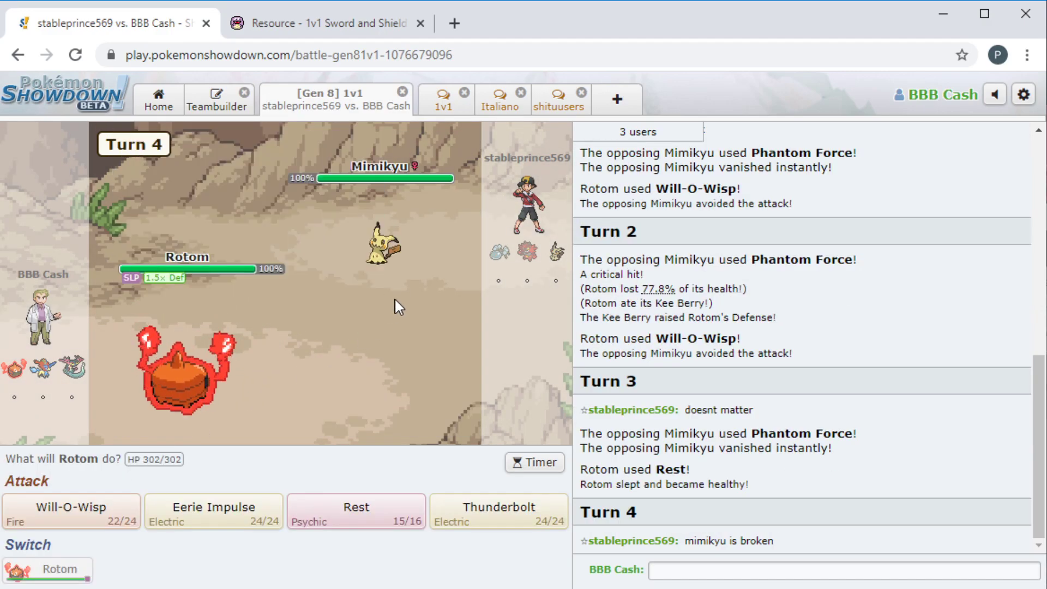
- Play turns 4–7, using Will-O-Wisp twice and Rest once
{"action": "left_click", "coordinate": [360, 511]}
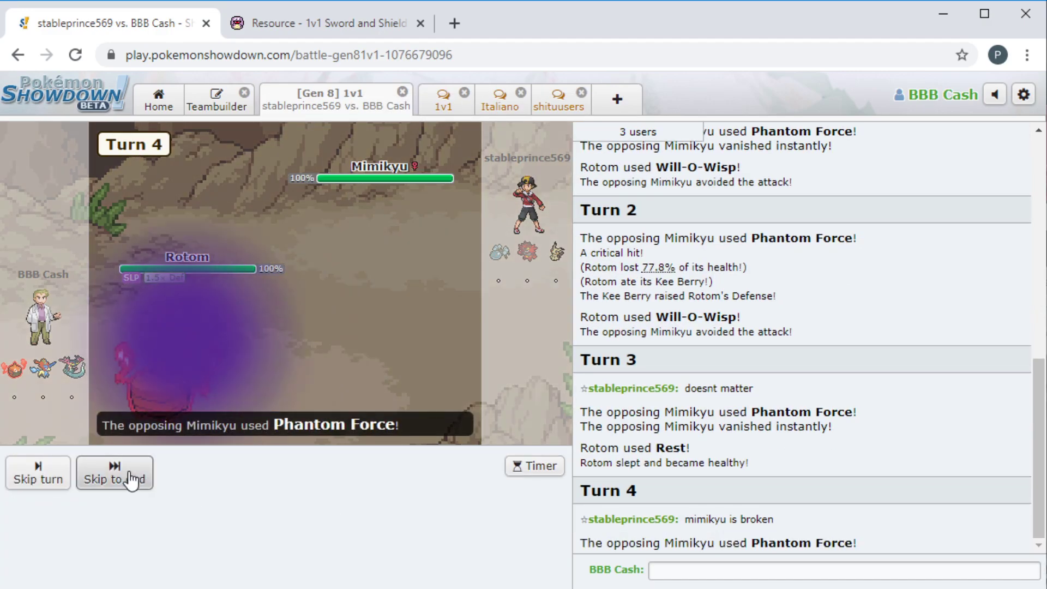
{"action": "left_click", "coordinate": [127, 479]}
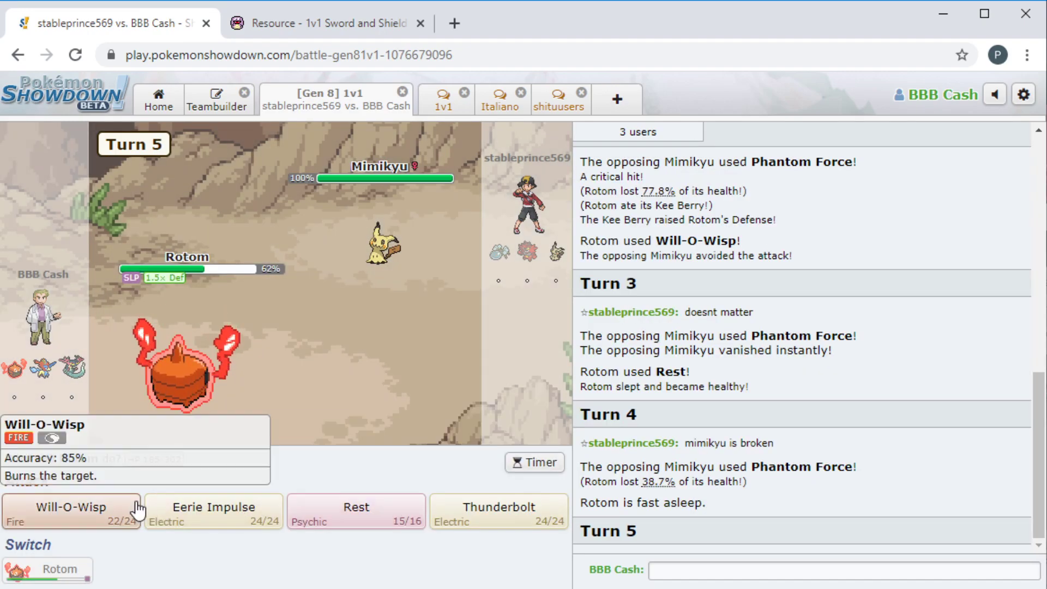
{"action": "left_click", "coordinate": [105, 508]}
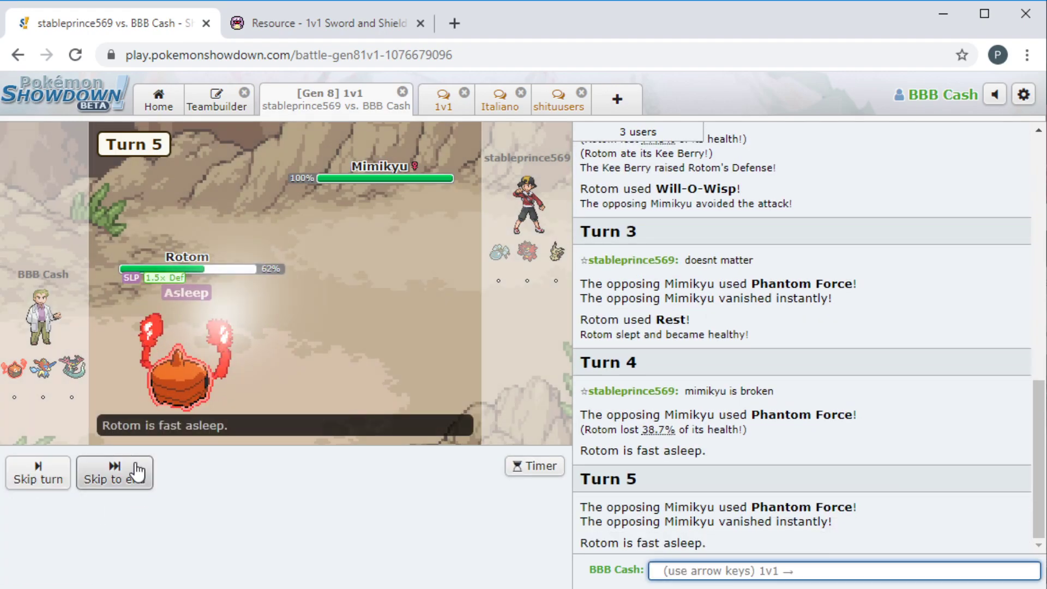
{"action": "left_click", "coordinate": [131, 475]}
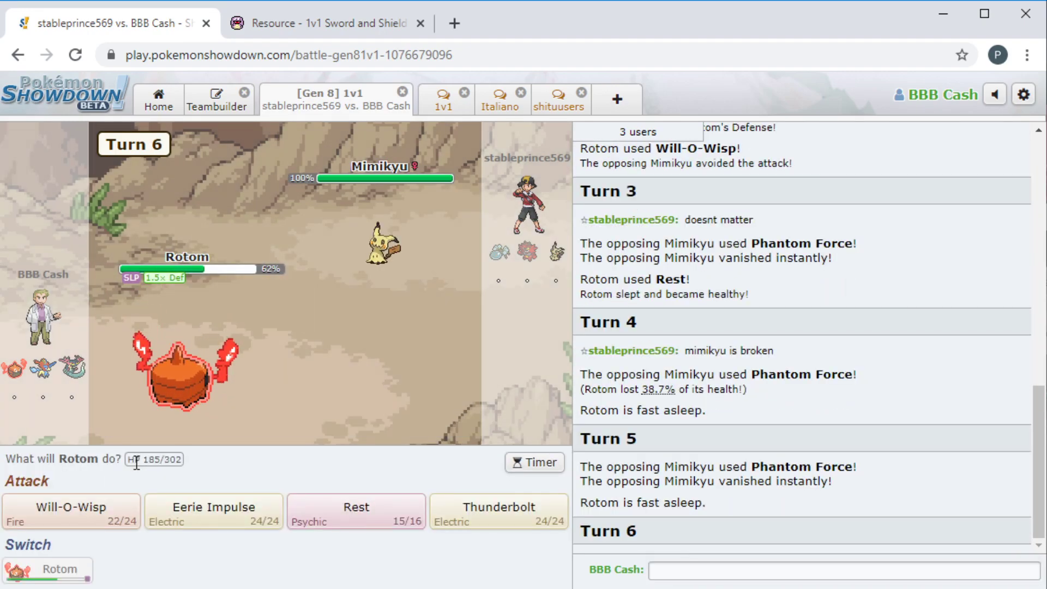
{"action": "left_click", "coordinate": [106, 515]}
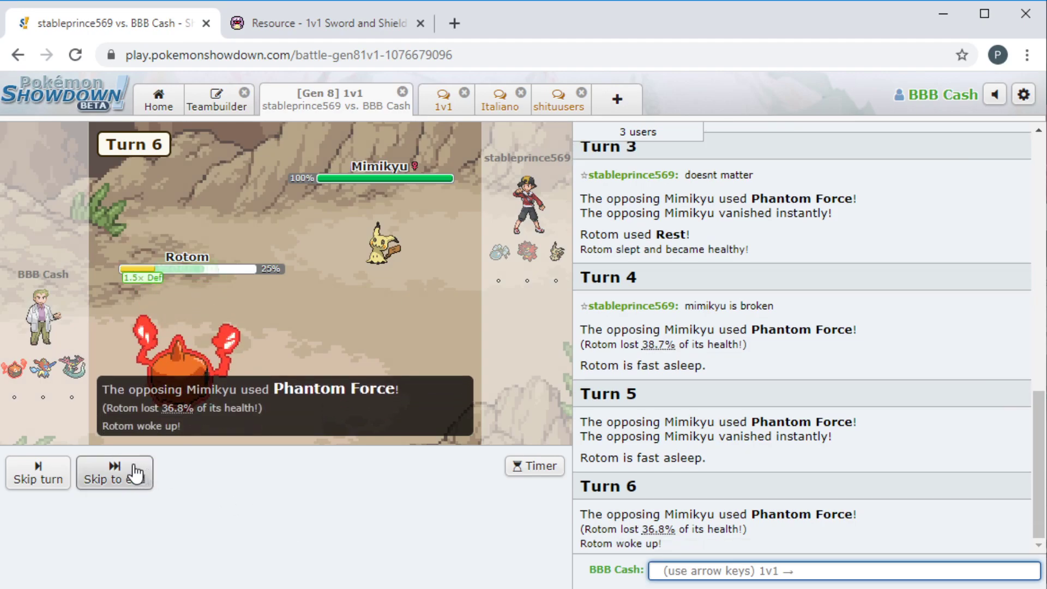
{"action": "left_click", "coordinate": [131, 475]}
{"action": "left_click", "coordinate": [360, 505]}
{"action": "left_click", "coordinate": [139, 478]}
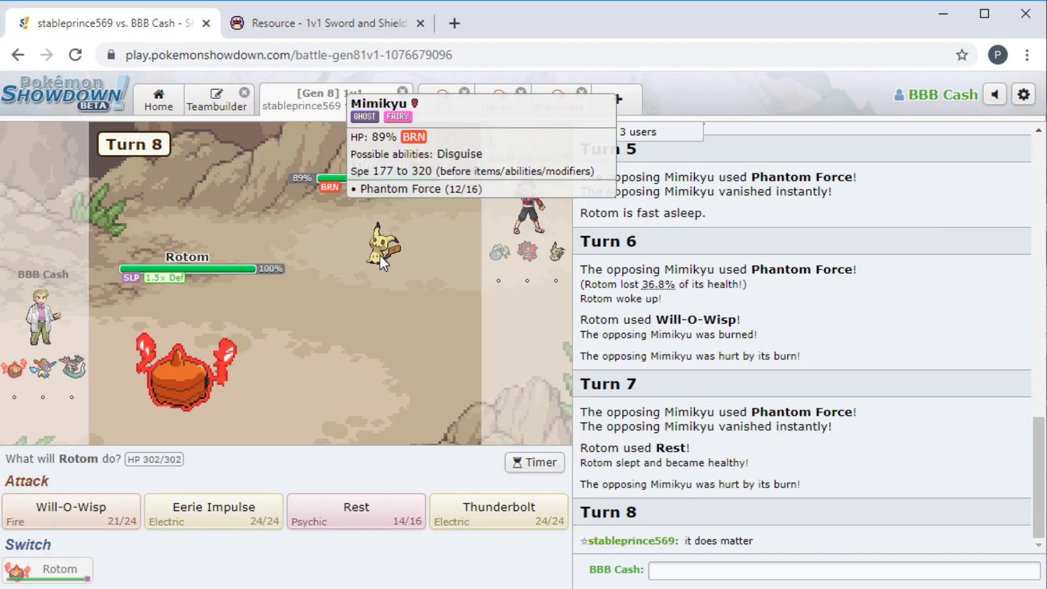
- Send 'LOL' in battle chat and pick Rotom-Heat's turn 8 move
{"action": "left_click", "coordinate": [663, 570]}
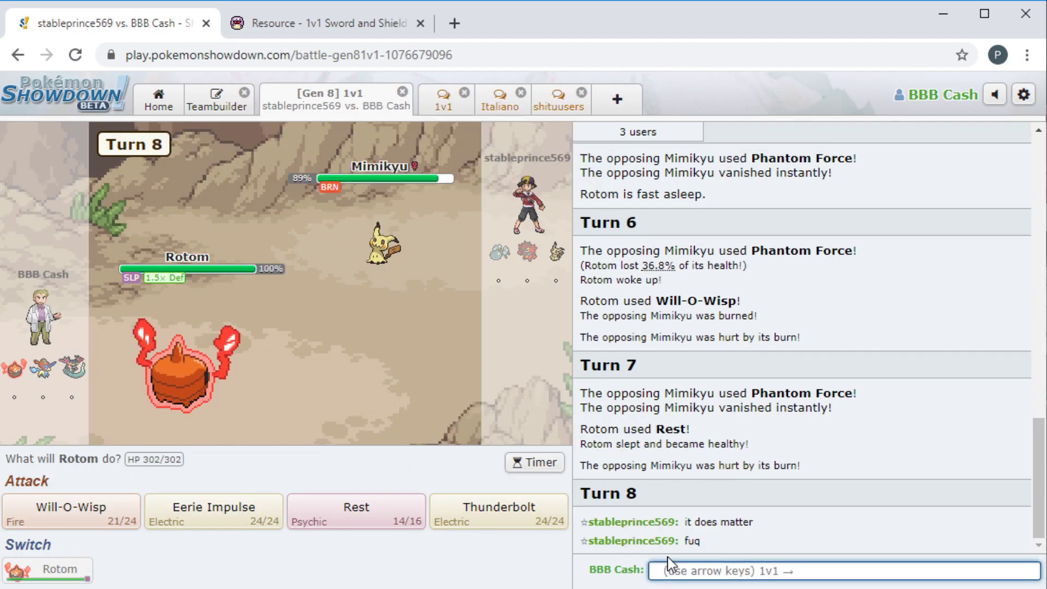
{"action": "type", "text": "LOL"}
{"action": "key", "text": "Return"}
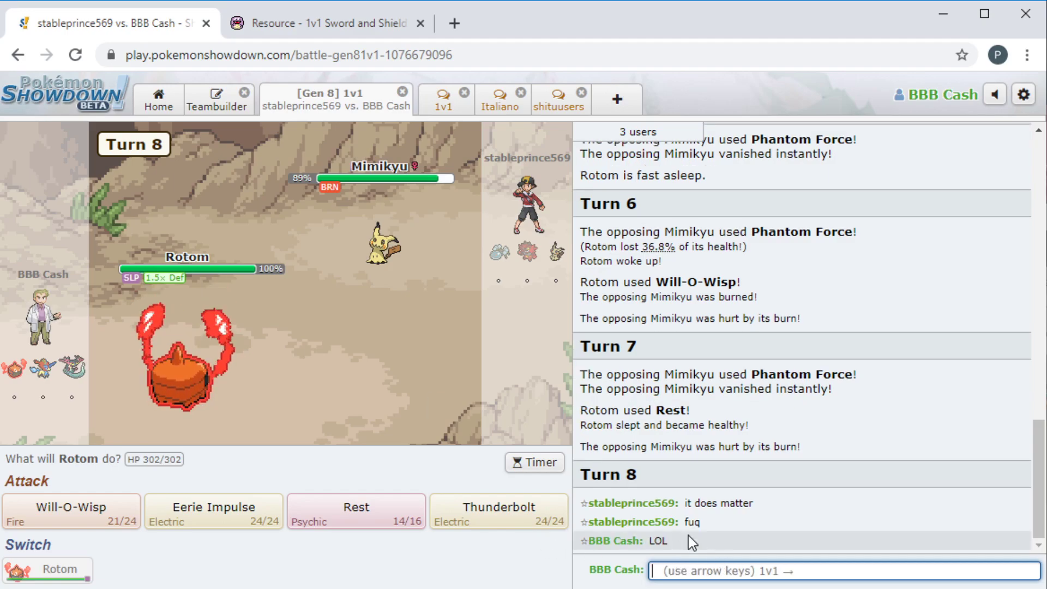
{"action": "left_click", "coordinate": [507, 527]}
- Send a chat message about beating the spider and use Thunderbolt on Mimikyu
{"action": "left_click", "coordinate": [121, 473]}
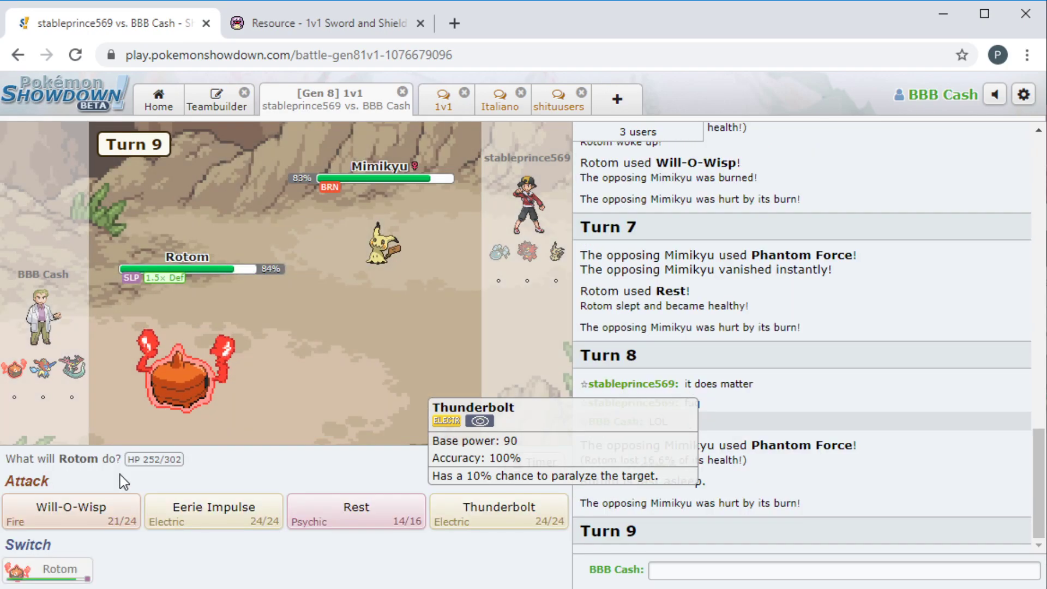
{"action": "left_click", "coordinate": [684, 571]}
{"action": "type", "text": "idk "}
{"action": "type", "text": " i bea tthe s"}
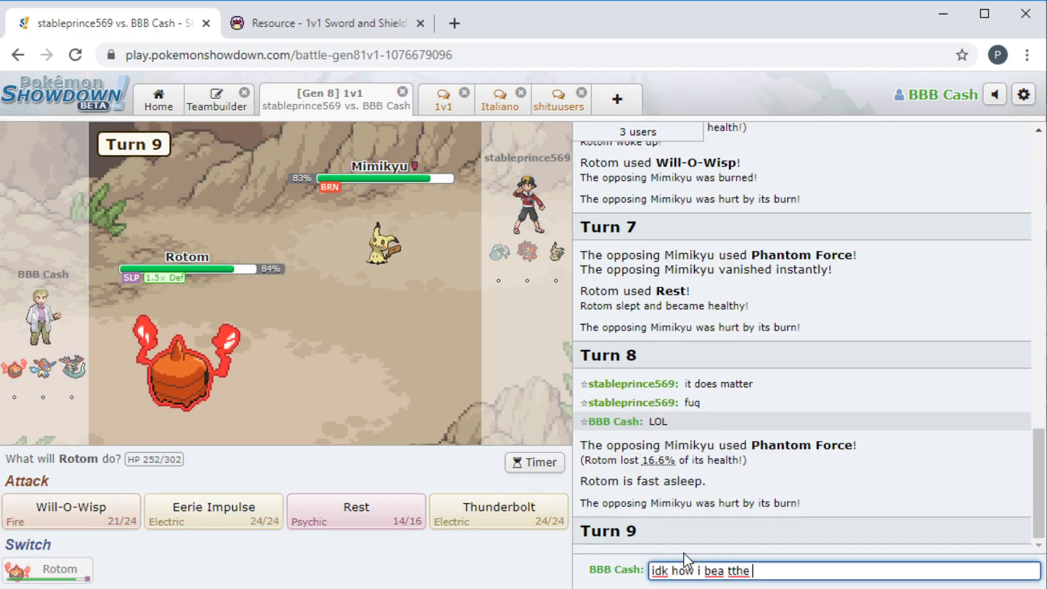
{"action": "key", "text": "BackSpace"}
{"action": "key", "text": "BackSpace"}
{"action": "key", "text": "BackSpace"}
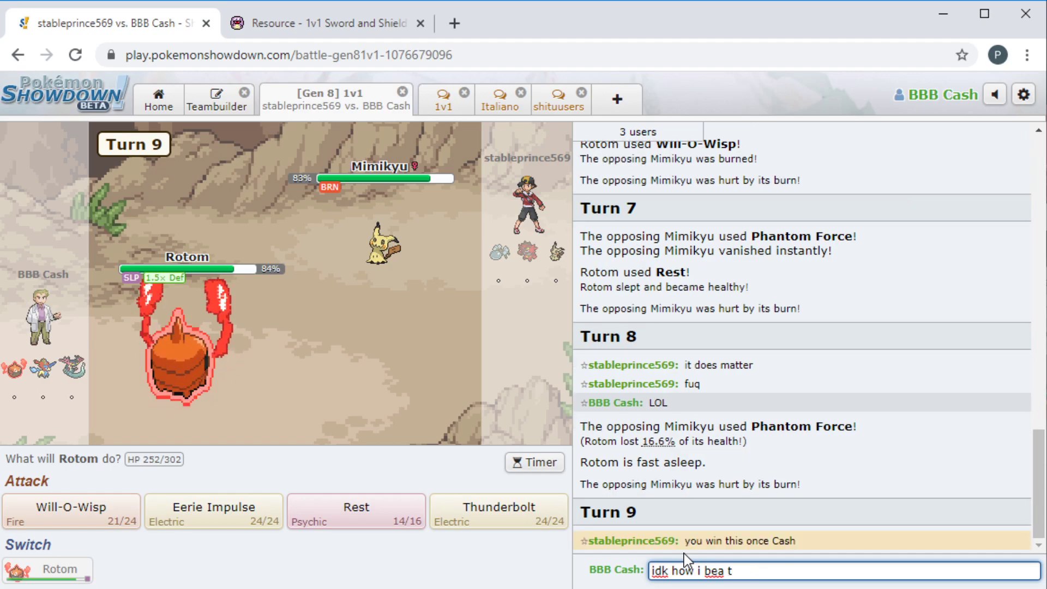
{"action": "type", "text": "t the spider"}
{"action": "key", "text": "Return"}
{"action": "left_click", "coordinate": [498, 513]}
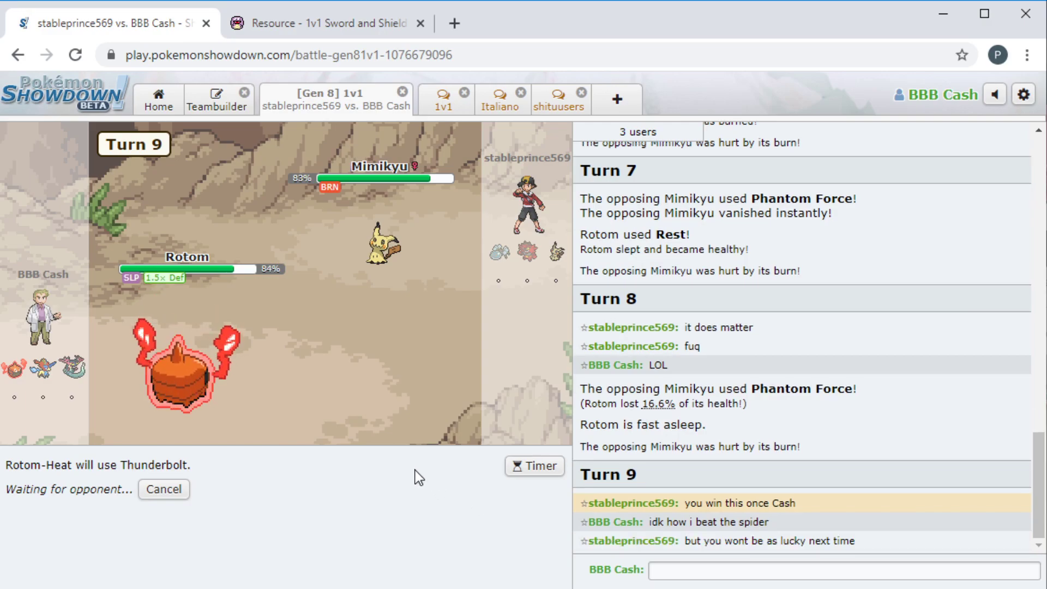
- Send 'you lucked me' and a defensive explanation in chat until the opponent forfeits
{"action": "left_click", "coordinate": [692, 568]}
{"action": "type", "text": "me"}
{"action": "key", "text": "Return"}
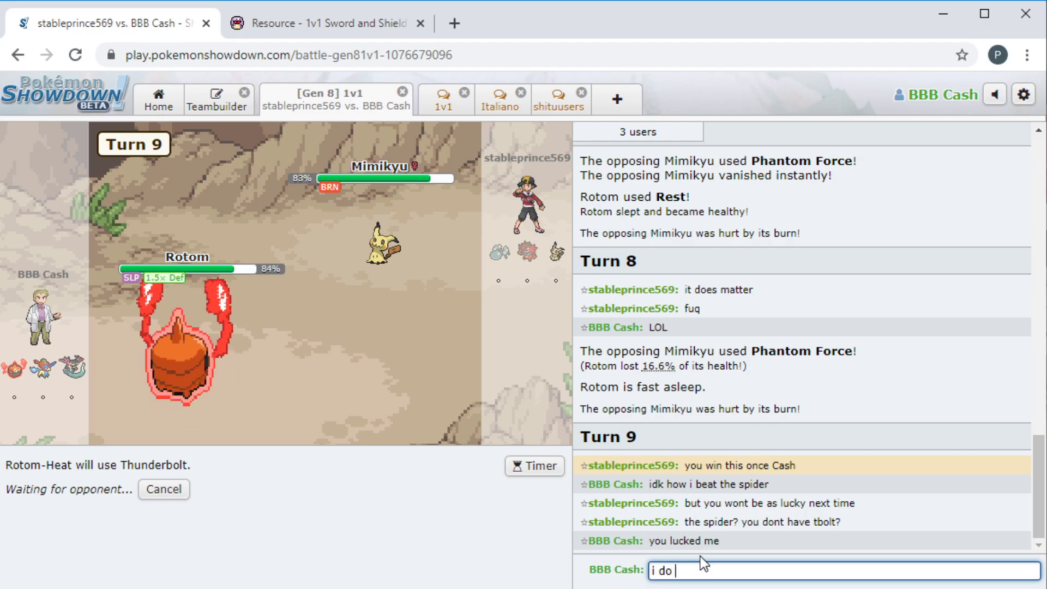
{"action": "type", "text": "but im defe"}
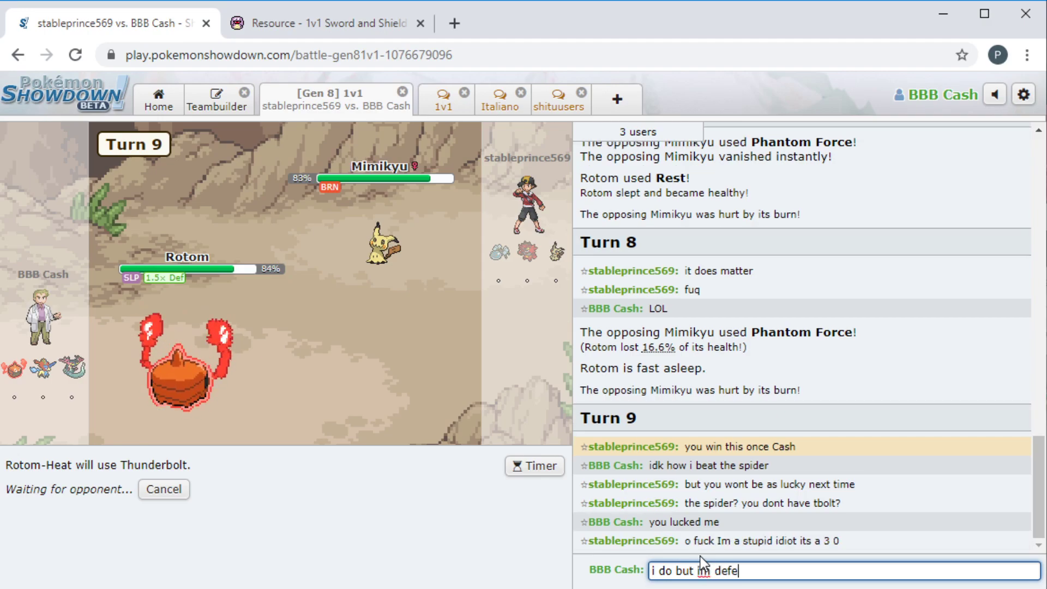
{"action": "type", "text": "nsive"}
{"action": "key", "text": "Return"}
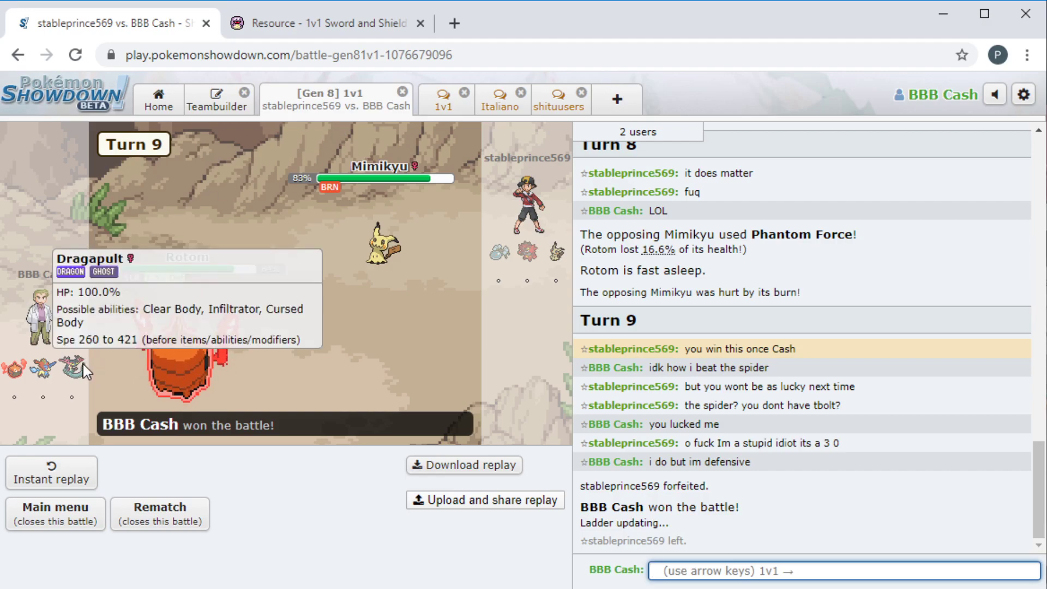
{"action": "mouse_move", "coordinate": [72, 367]}
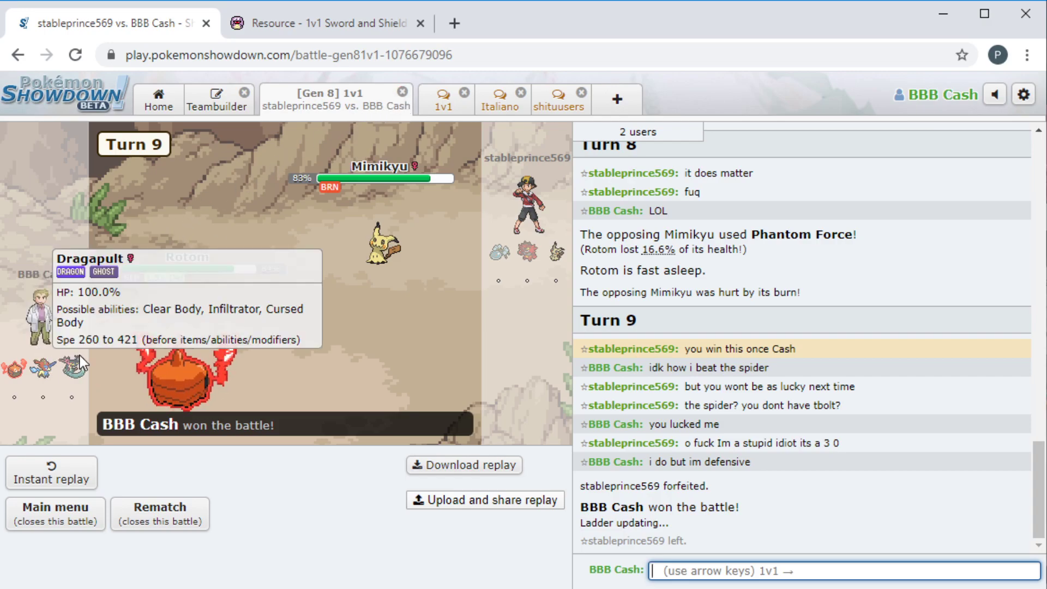
- Close the finished battle and queue a [Gen 8] 1v1 search with team Untitled 243
{"action": "left_click", "coordinate": [403, 92]}
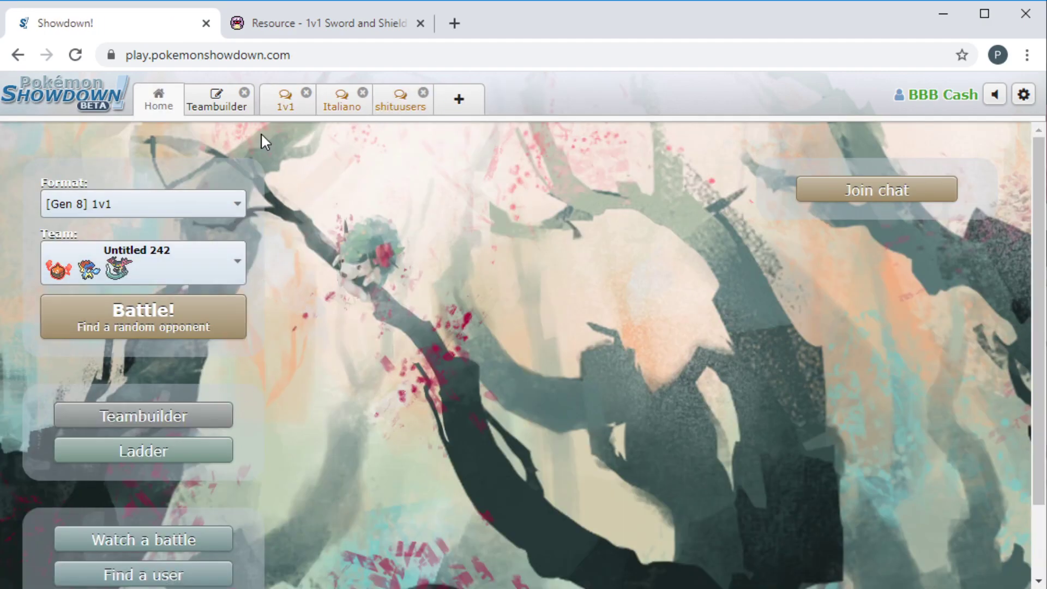
{"action": "left_click", "coordinate": [223, 107]}
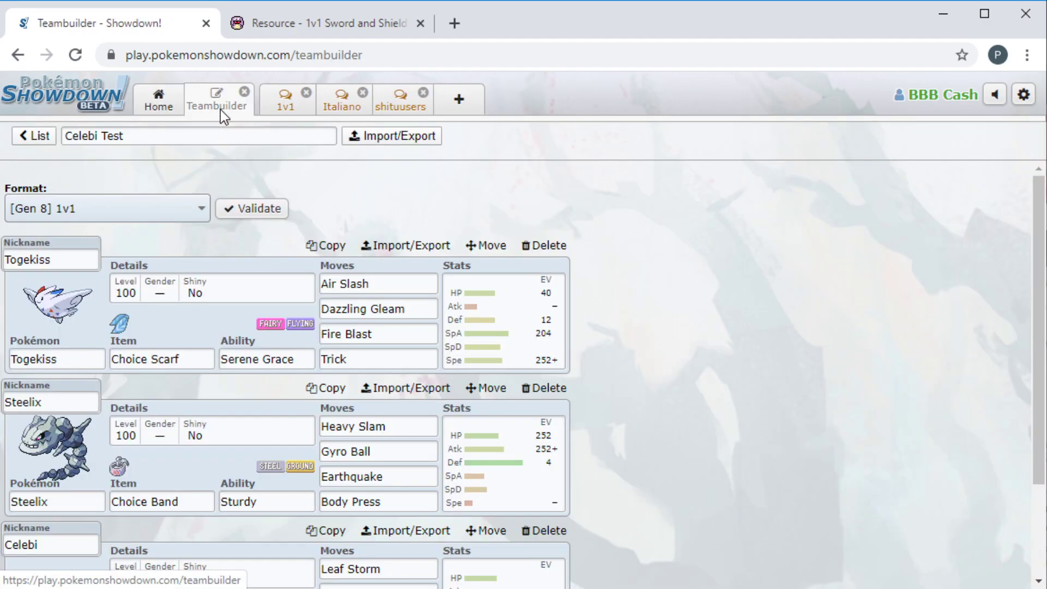
{"action": "left_click", "coordinate": [34, 135]}
{"action": "left_click", "coordinate": [158, 100]}
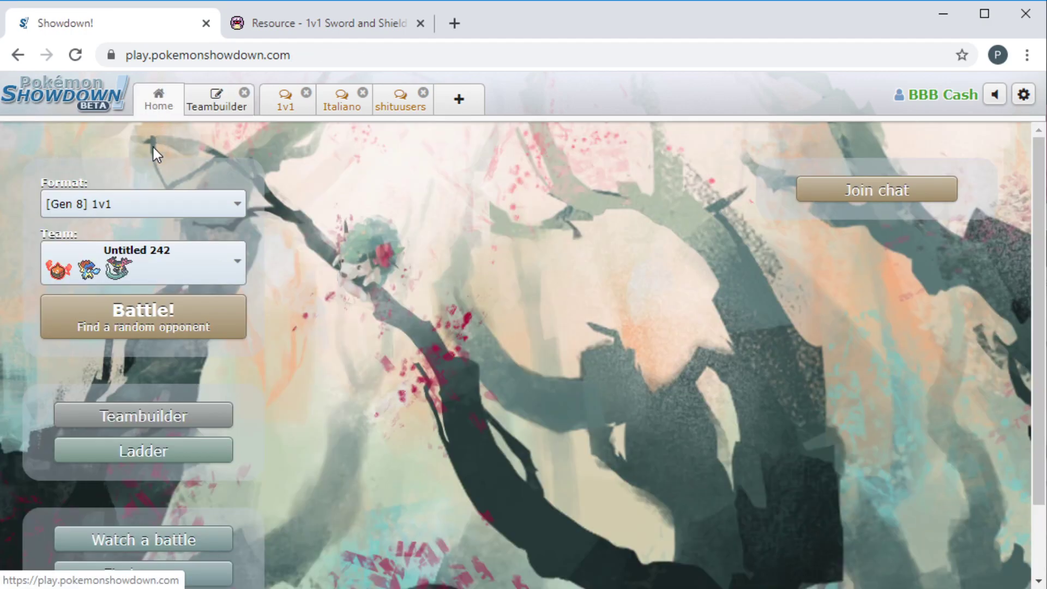
{"action": "left_click", "coordinate": [168, 212]}
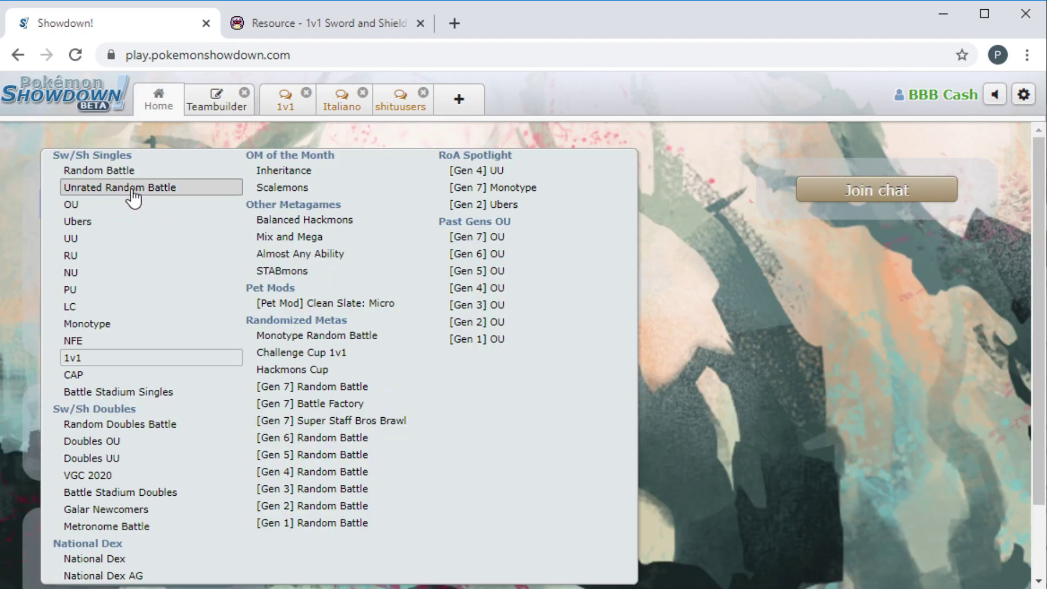
{"action": "left_click", "coordinate": [835, 307]}
{"action": "left_click", "coordinate": [143, 262]}
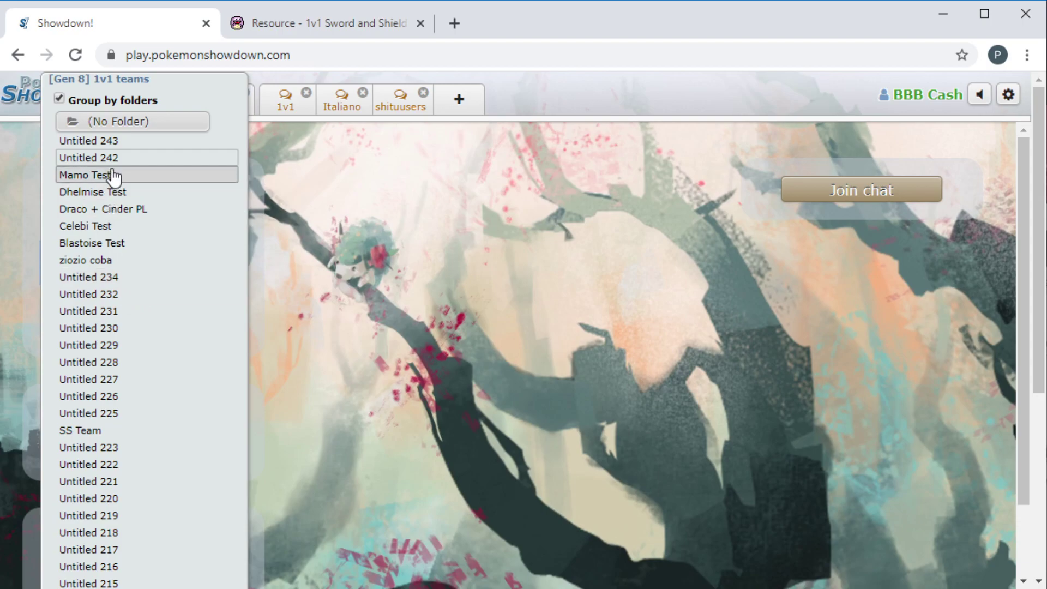
{"action": "left_click", "coordinate": [90, 144]}
{"action": "left_click", "coordinate": [191, 327]}
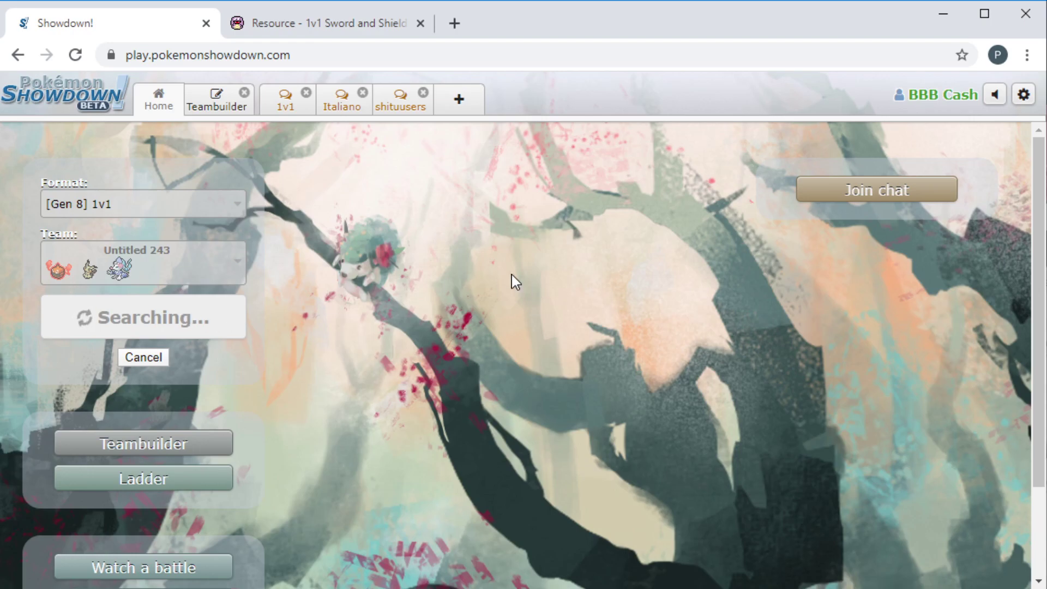
{"action": "left_click", "coordinate": [319, 23]}
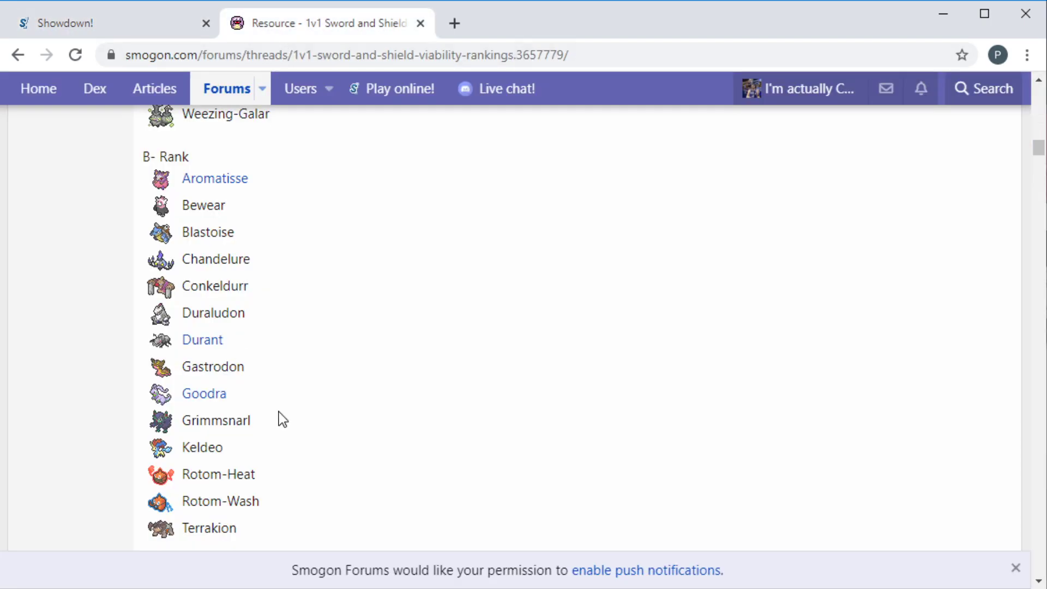
{"action": "scroll", "coordinate": [278, 420], "scroll_direction": "down", "scroll_amount": 1}
{"action": "scroll", "coordinate": [268, 405], "scroll_direction": "up", "scroll_amount": 1}
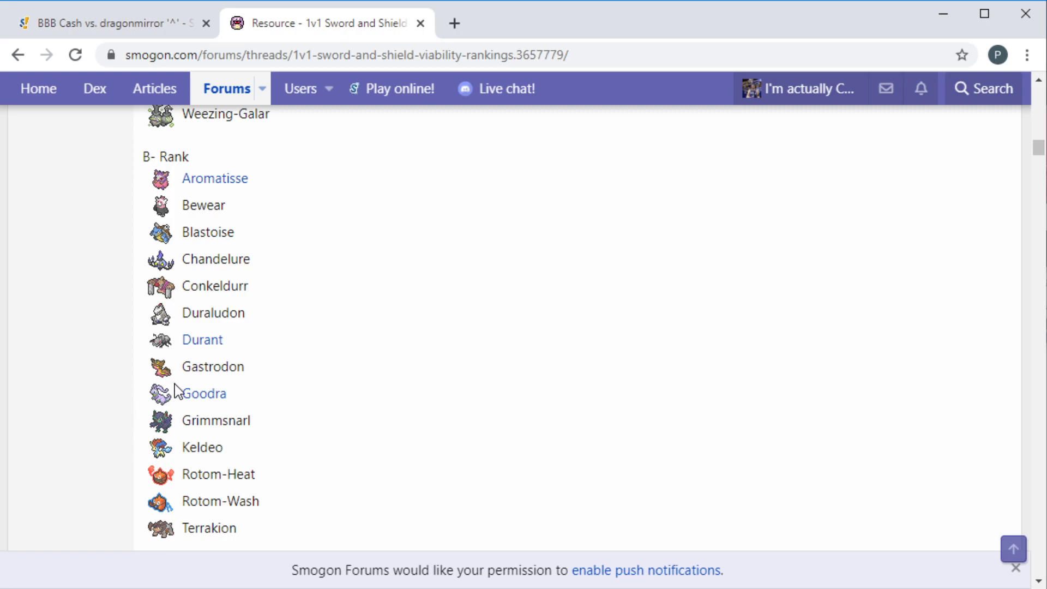
{"action": "scroll", "coordinate": [191, 370], "scroll_direction": "up", "scroll_amount": 1}
{"action": "scroll", "coordinate": [212, 360], "scroll_direction": "up", "scroll_amount": 1}
{"action": "scroll", "coordinate": [213, 360], "scroll_direction": "up", "scroll_amount": 1}
{"action": "scroll", "coordinate": [213, 359], "scroll_direction": "up", "scroll_amount": 1}
{"action": "scroll", "coordinate": [212, 359], "scroll_direction": "up", "scroll_amount": 1}
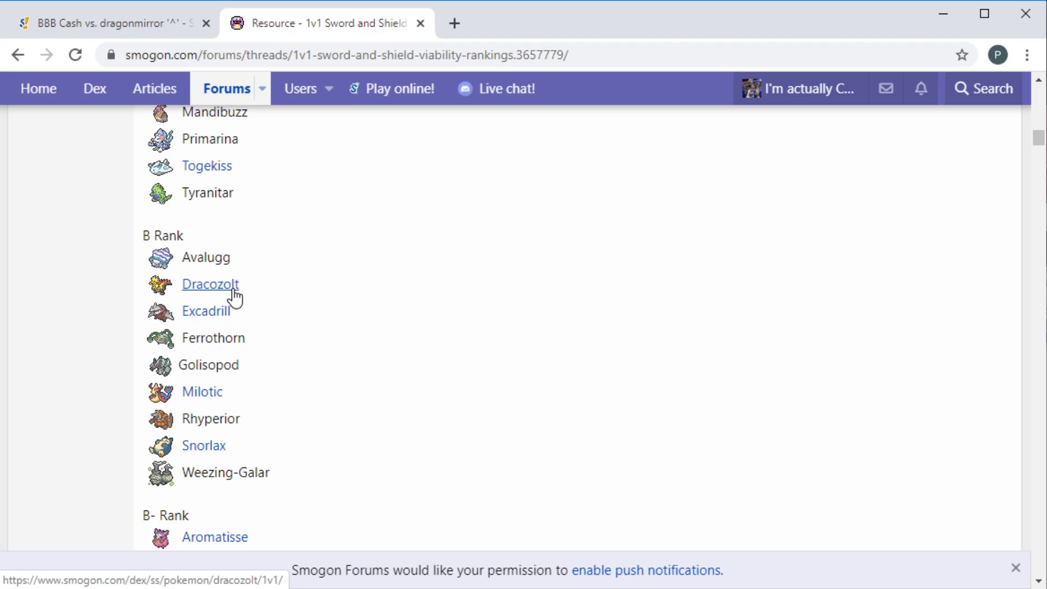
{"action": "left_click", "coordinate": [90, 18]}
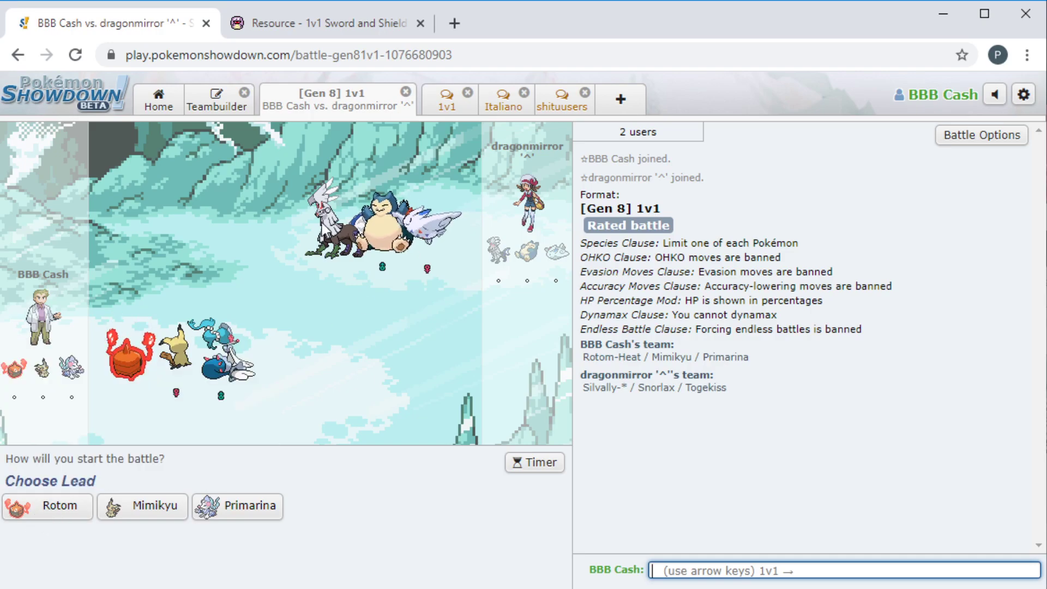
- Lead with Rotom-Heat, choose Trick against Snorlax, and start the battle timer
{"action": "left_click", "coordinate": [68, 507]}
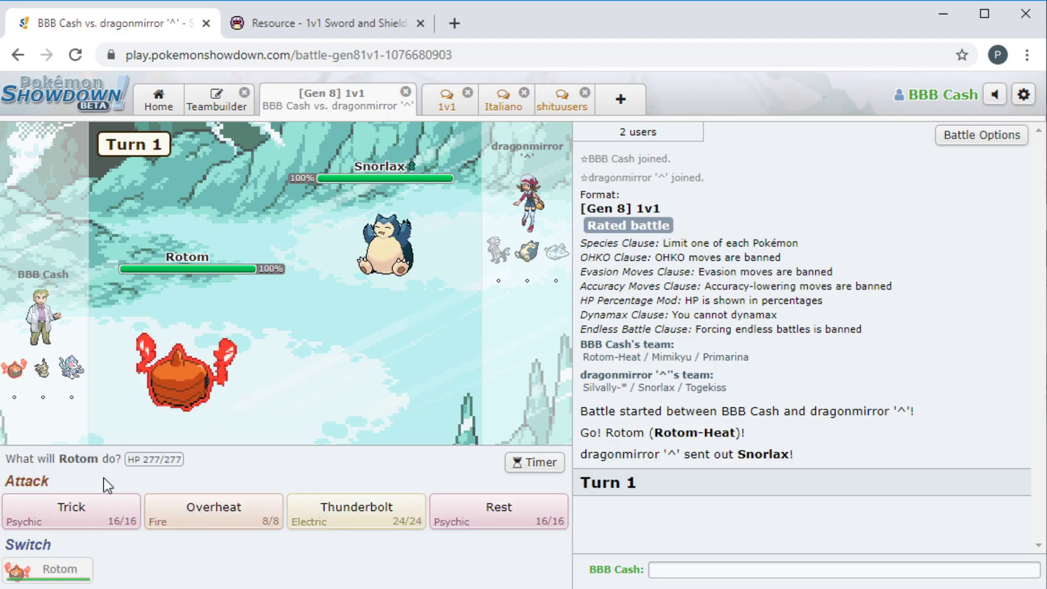
{"action": "left_click", "coordinate": [102, 507]}
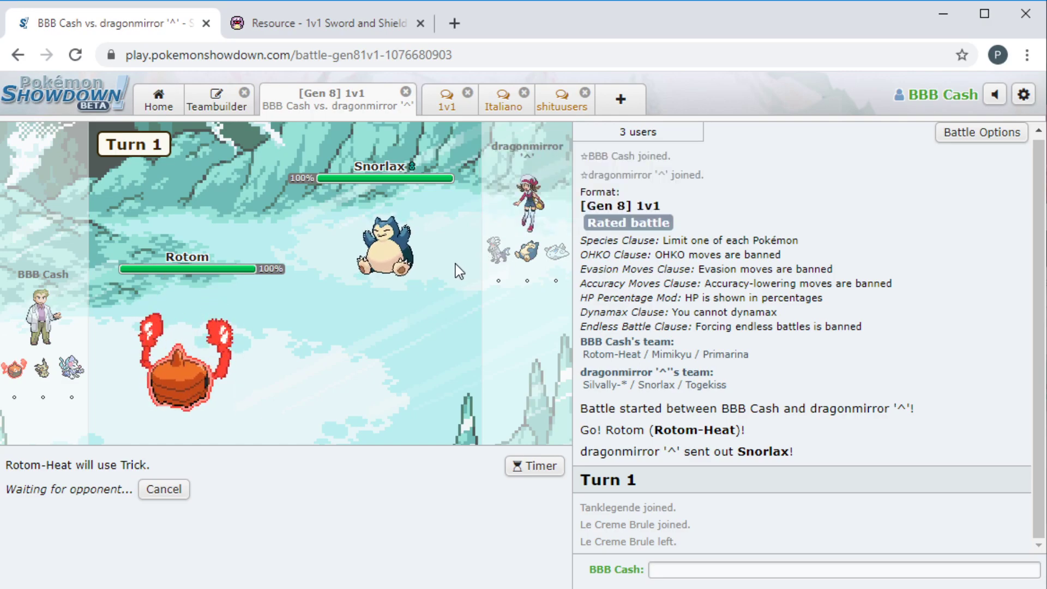
{"action": "mouse_move", "coordinate": [384, 244]}
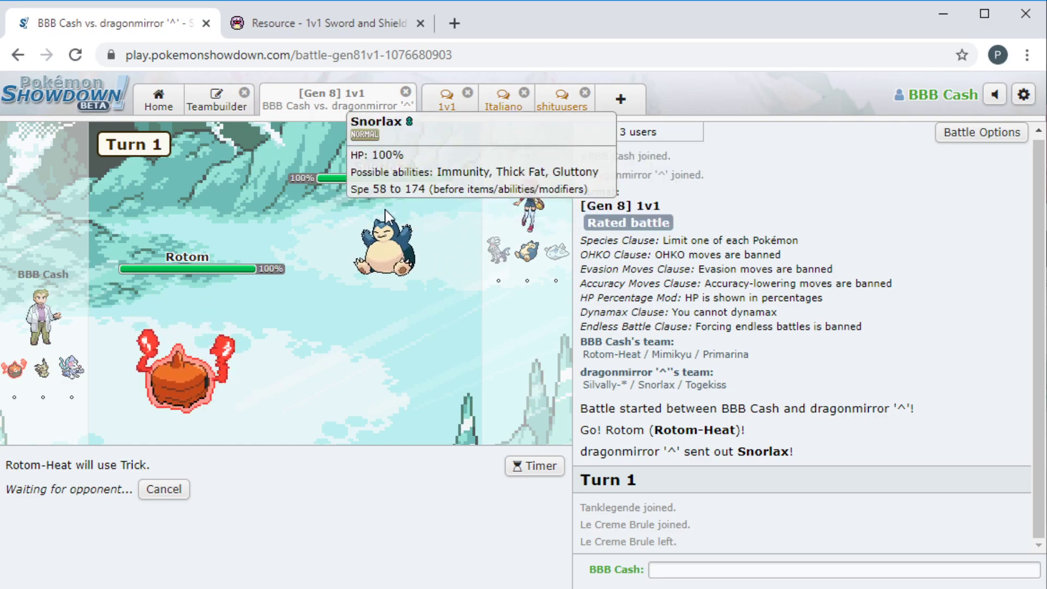
{"action": "left_click", "coordinate": [536, 466]}
{"action": "left_click", "coordinate": [547, 439]}
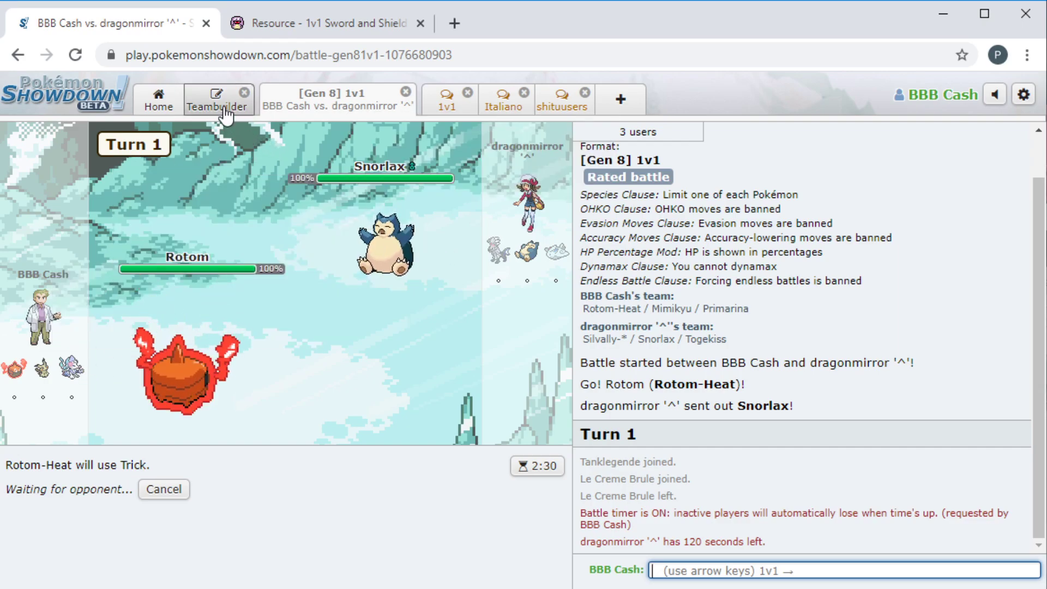
{"action": "left_click", "coordinate": [314, 22]}
{"action": "scroll", "coordinate": [281, 312], "scroll_direction": "up", "scroll_amount": 3}
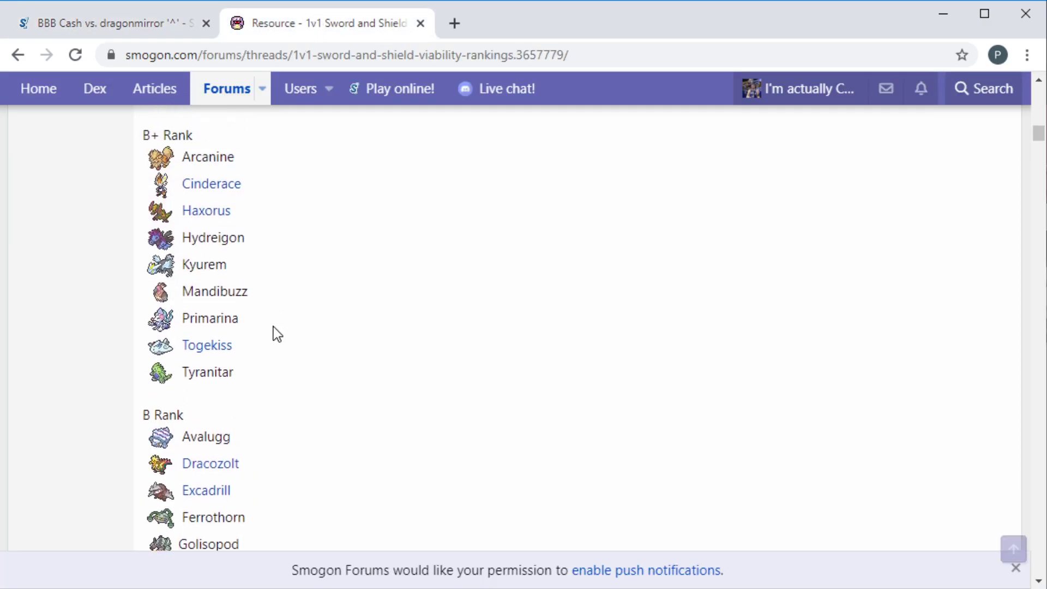
{"action": "scroll", "coordinate": [274, 327], "scroll_direction": "up", "scroll_amount": 1}
{"action": "scroll", "coordinate": [273, 326], "scroll_direction": "down", "scroll_amount": 4}
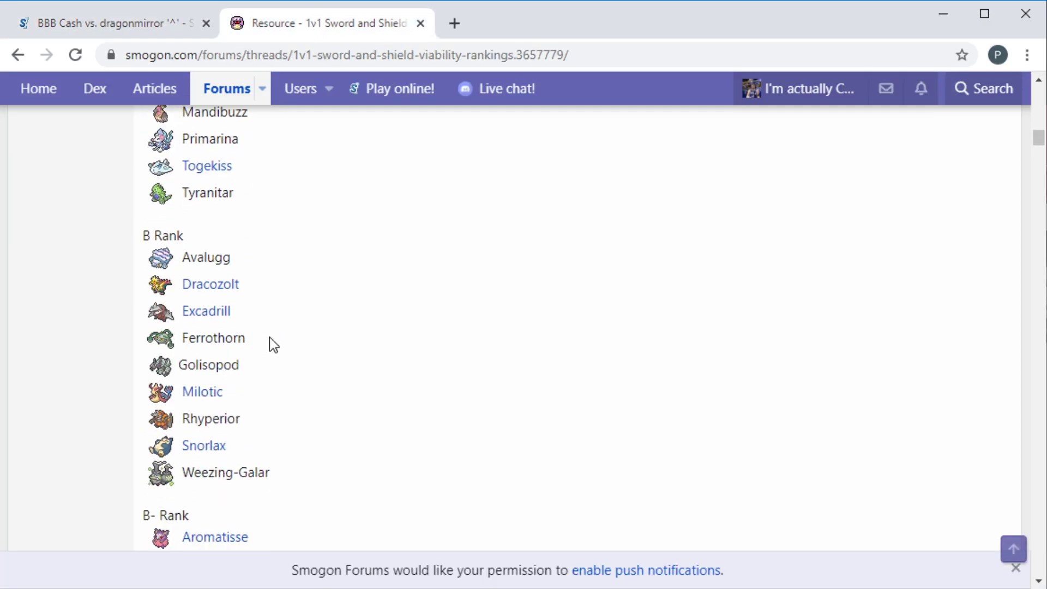
{"action": "scroll", "coordinate": [274, 340], "scroll_direction": "up", "scroll_amount": 3}
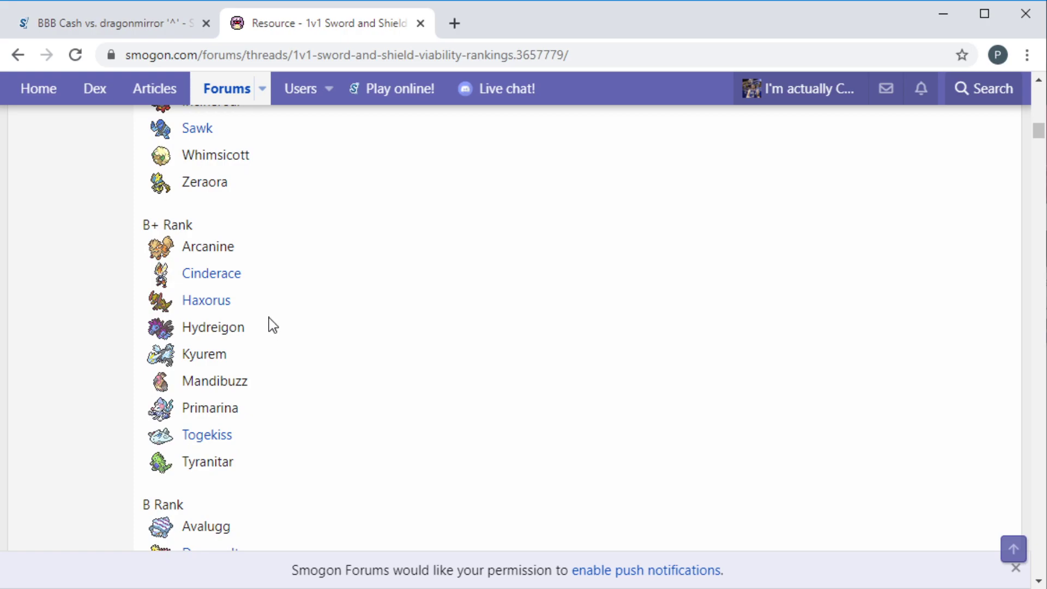
{"action": "scroll", "coordinate": [220, 414], "scroll_direction": "up", "scroll_amount": 3}
{"action": "scroll", "coordinate": [220, 414], "scroll_direction": "up", "scroll_amount": 3}
{"action": "scroll", "coordinate": [219, 414], "scroll_direction": "up", "scroll_amount": 1}
{"action": "scroll", "coordinate": [219, 418], "scroll_direction": "up", "scroll_amount": 2}
{"action": "scroll", "coordinate": [219, 418], "scroll_direction": "up", "scroll_amount": 1}
{"action": "scroll", "coordinate": [220, 418], "scroll_direction": "down", "scroll_amount": 1}
{"action": "scroll", "coordinate": [219, 418], "scroll_direction": "down", "scroll_amount": 2}
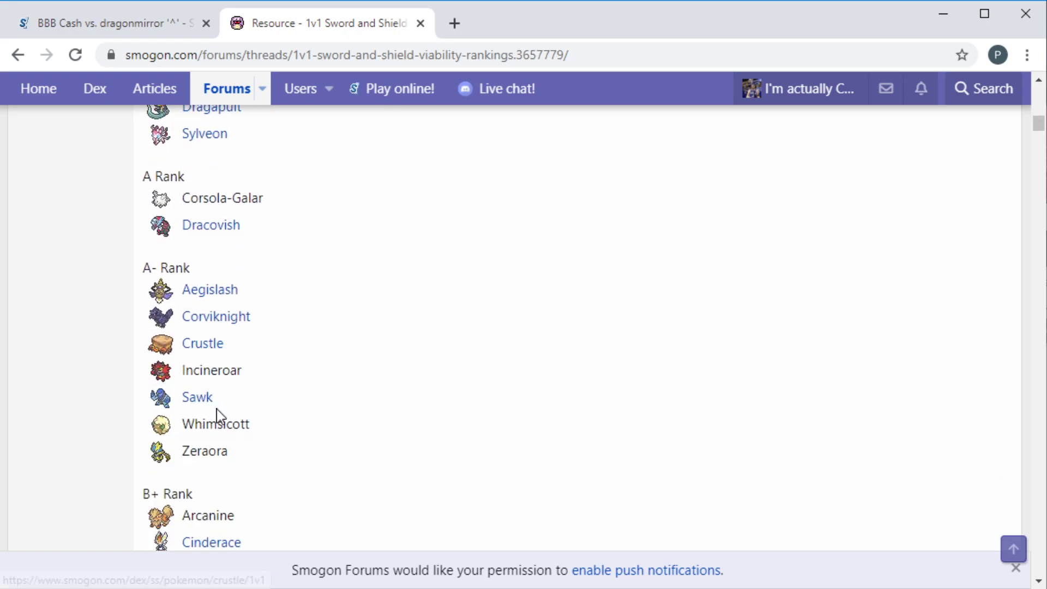
{"action": "scroll", "coordinate": [220, 411], "scroll_direction": "down", "scroll_amount": 3}
{"action": "scroll", "coordinate": [219, 411], "scroll_direction": "down", "scroll_amount": 3}
{"action": "scroll", "coordinate": [220, 411], "scroll_direction": "down", "scroll_amount": 3}
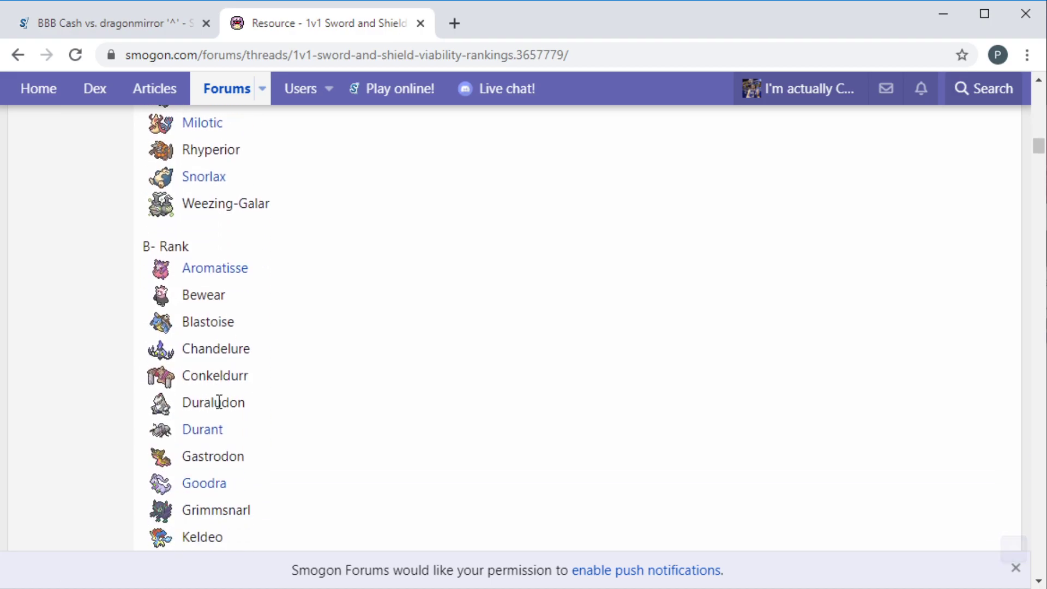
{"action": "scroll", "coordinate": [219, 411], "scroll_direction": "down", "scroll_amount": 2}
{"action": "scroll", "coordinate": [218, 402], "scroll_direction": "down", "scroll_amount": 2}
{"action": "scroll", "coordinate": [218, 401], "scroll_direction": "down", "scroll_amount": 2}
{"action": "scroll", "coordinate": [209, 402], "scroll_direction": "down", "scroll_amount": 2}
{"action": "scroll", "coordinate": [206, 402], "scroll_direction": "down", "scroll_amount": 2}
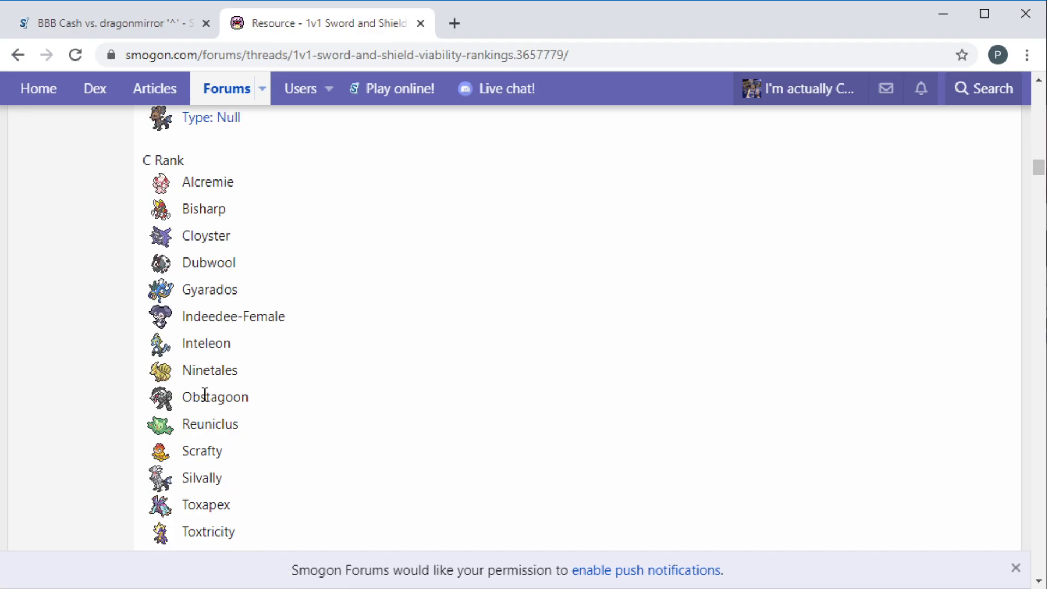
{"action": "left_click", "coordinate": [121, 25]}
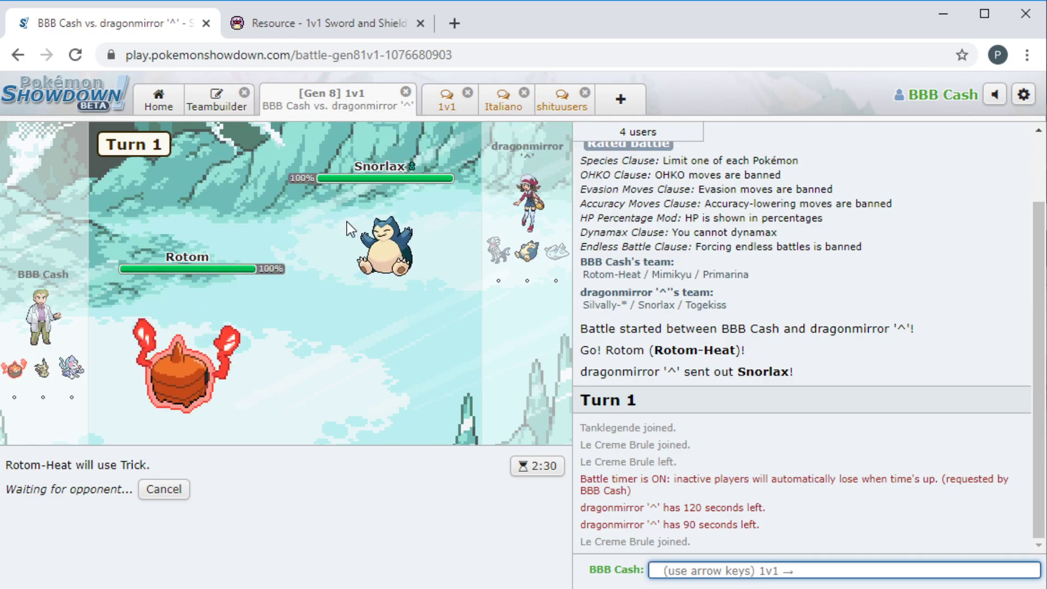
{"action": "mouse_move", "coordinate": [184, 360]}
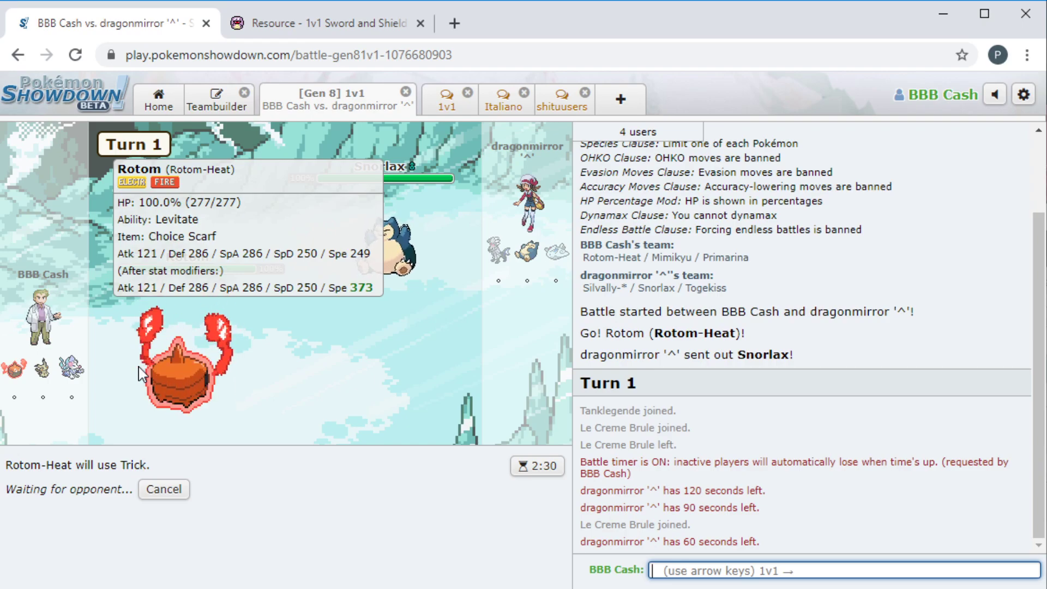
- Browse the B, B- and C+ Rank lists on the Smogon viability rankings
{"action": "left_click", "coordinate": [271, 23]}
{"action": "scroll", "coordinate": [346, 469], "scroll_direction": "up", "scroll_amount": 4}
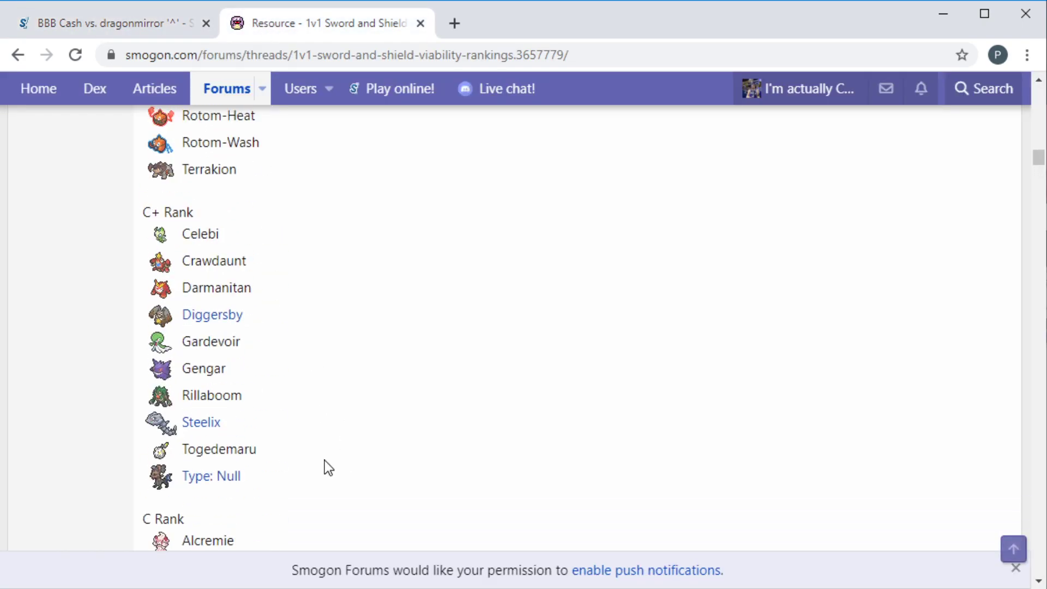
{"action": "scroll", "coordinate": [325, 461], "scroll_direction": "up", "scroll_amount": 3}
{"action": "scroll", "coordinate": [323, 462], "scroll_direction": "up", "scroll_amount": 1}
{"action": "scroll", "coordinate": [323, 462], "scroll_direction": "up", "scroll_amount": 2}
{"action": "scroll", "coordinate": [320, 462], "scroll_direction": "up", "scroll_amount": 1}
{"action": "scroll", "coordinate": [323, 467], "scroll_direction": "down", "scroll_amount": 2}
{"action": "scroll", "coordinate": [323, 468], "scroll_direction": "up", "scroll_amount": 1}
{"action": "scroll", "coordinate": [322, 467], "scroll_direction": "down", "scroll_amount": 2}
{"action": "scroll", "coordinate": [322, 467], "scroll_direction": "down", "scroll_amount": 1}
{"action": "scroll", "coordinate": [181, 320], "scroll_direction": "up", "scroll_amount": 1}
{"action": "scroll", "coordinate": [181, 331], "scroll_direction": "up", "scroll_amount": 1}
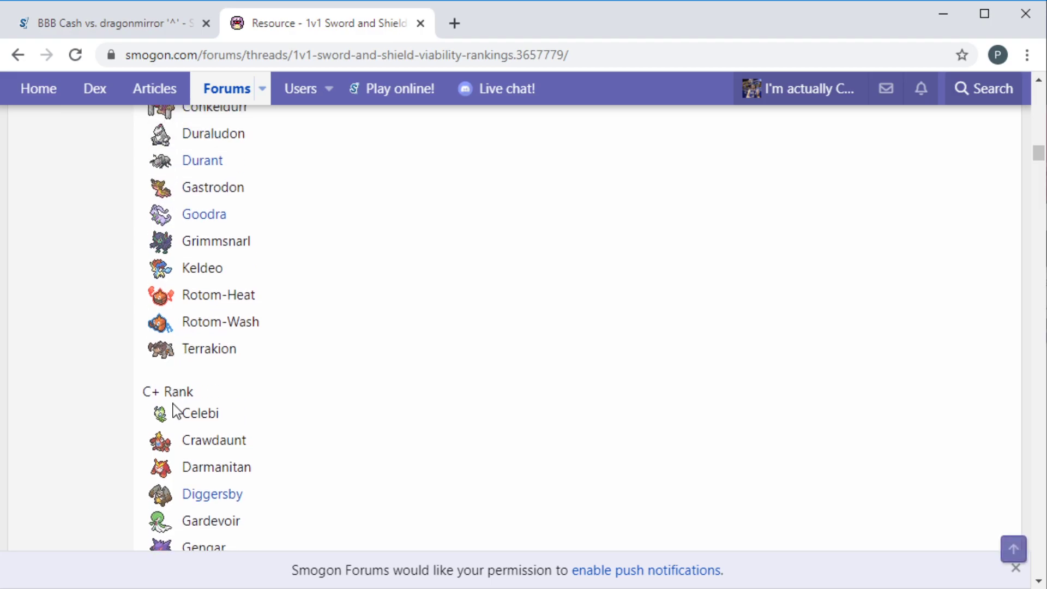
{"action": "scroll", "coordinate": [174, 413], "scroll_direction": "up", "scroll_amount": 2}
{"action": "scroll", "coordinate": [174, 422], "scroll_direction": "down", "scroll_amount": 2}
{"action": "scroll", "coordinate": [172, 431], "scroll_direction": "down", "scroll_amount": 2}
{"action": "scroll", "coordinate": [171, 431], "scroll_direction": "down", "scroll_amount": 4}
{"action": "scroll", "coordinate": [171, 431], "scroll_direction": "down", "scroll_amount": 4}
{"action": "scroll", "coordinate": [171, 431], "scroll_direction": "up", "scroll_amount": 1}
{"action": "scroll", "coordinate": [172, 434], "scroll_direction": "up", "scroll_amount": 1}
{"action": "scroll", "coordinate": [171, 437], "scroll_direction": "up", "scroll_amount": 4}
{"action": "scroll", "coordinate": [171, 437], "scroll_direction": "up", "scroll_amount": 3}
{"action": "scroll", "coordinate": [171, 437], "scroll_direction": "up", "scroll_amount": 3}
{"action": "scroll", "coordinate": [171, 440], "scroll_direction": "up", "scroll_amount": 2}
{"action": "scroll", "coordinate": [171, 440], "scroll_direction": "up", "scroll_amount": 1}
{"action": "scroll", "coordinate": [171, 440], "scroll_direction": "down", "scroll_amount": 3}
{"action": "scroll", "coordinate": [180, 441], "scroll_direction": "up", "scroll_amount": 2}
{"action": "scroll", "coordinate": [179, 441], "scroll_direction": "up", "scroll_amount": 2}
{"action": "scroll", "coordinate": [174, 446], "scroll_direction": "up", "scroll_amount": 2}
{"action": "scroll", "coordinate": [174, 448], "scroll_direction": "down", "scroll_amount": 1}
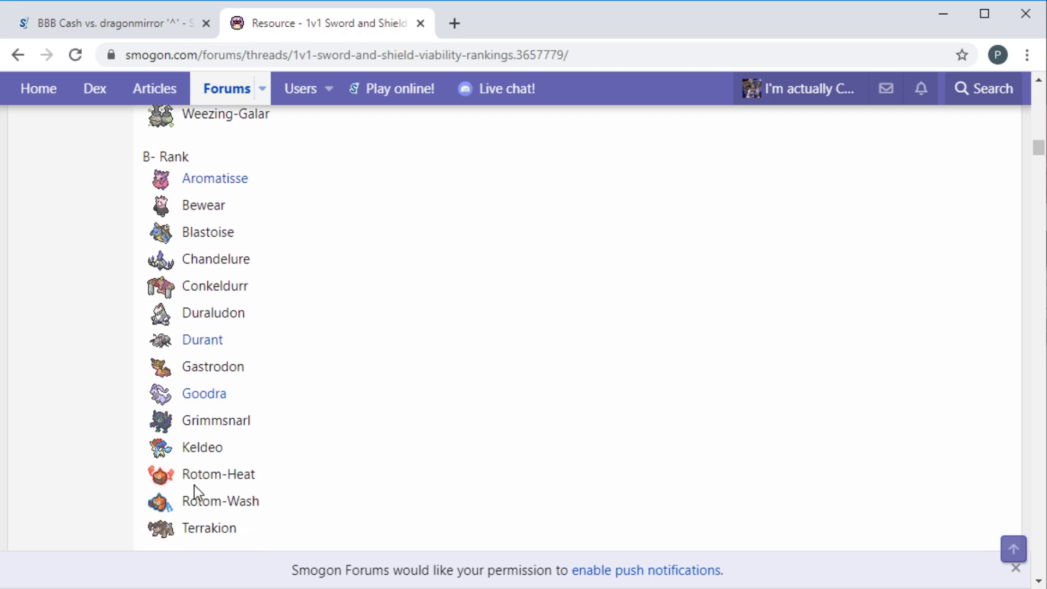
{"action": "scroll", "coordinate": [195, 490], "scroll_direction": "up", "scroll_amount": 1}
{"action": "scroll", "coordinate": [193, 486], "scroll_direction": "up", "scroll_amount": 2}
{"action": "scroll", "coordinate": [193, 485], "scroll_direction": "up", "scroll_amount": 1}
{"action": "scroll", "coordinate": [194, 486], "scroll_direction": "up", "scroll_amount": 1}
{"action": "scroll", "coordinate": [195, 481], "scroll_direction": "up", "scroll_amount": 1}
{"action": "scroll", "coordinate": [195, 481], "scroll_direction": "up", "scroll_amount": 2}
{"action": "scroll", "coordinate": [192, 484], "scroll_direction": "down", "scroll_amount": 1}
{"action": "scroll", "coordinate": [197, 475], "scroll_direction": "down", "scroll_amount": 2}
{"action": "scroll", "coordinate": [243, 425], "scroll_direction": "up", "scroll_amount": 3}
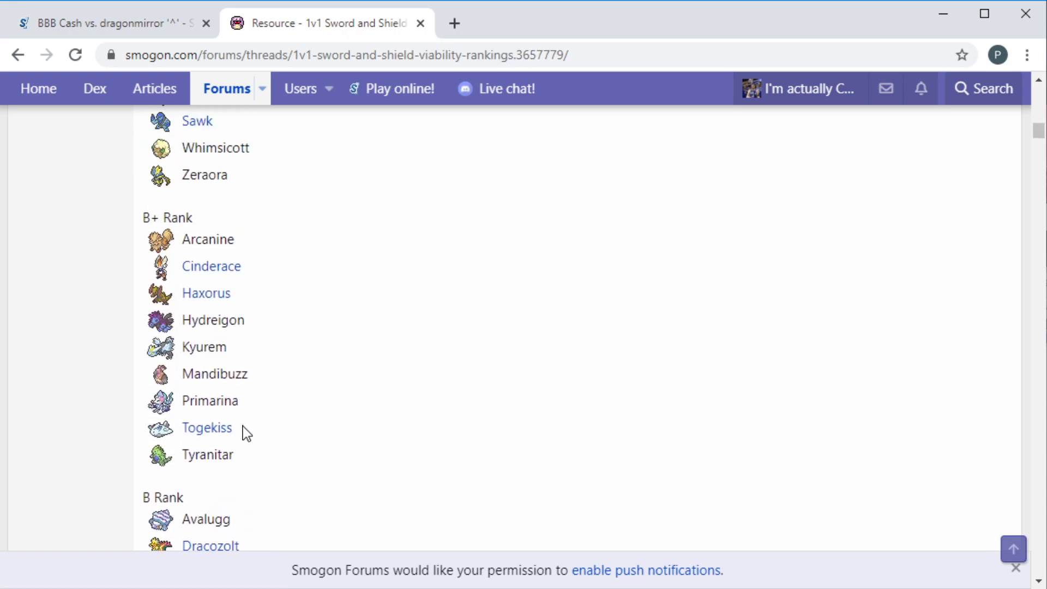
{"action": "scroll", "coordinate": [186, 407], "scroll_direction": "down", "scroll_amount": 2}
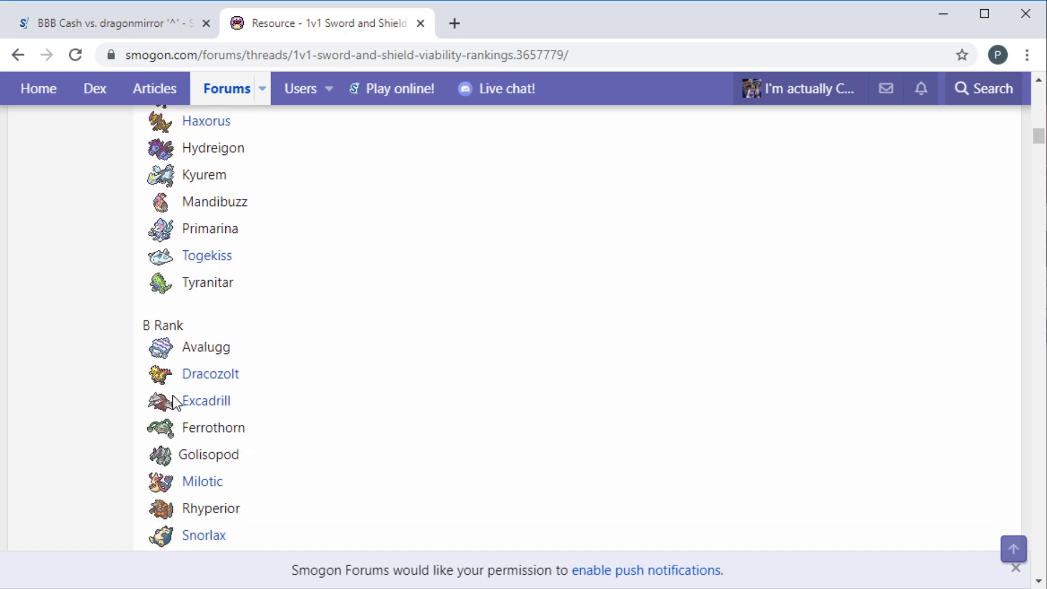
{"action": "scroll", "coordinate": [175, 401], "scroll_direction": "down", "scroll_amount": 1}
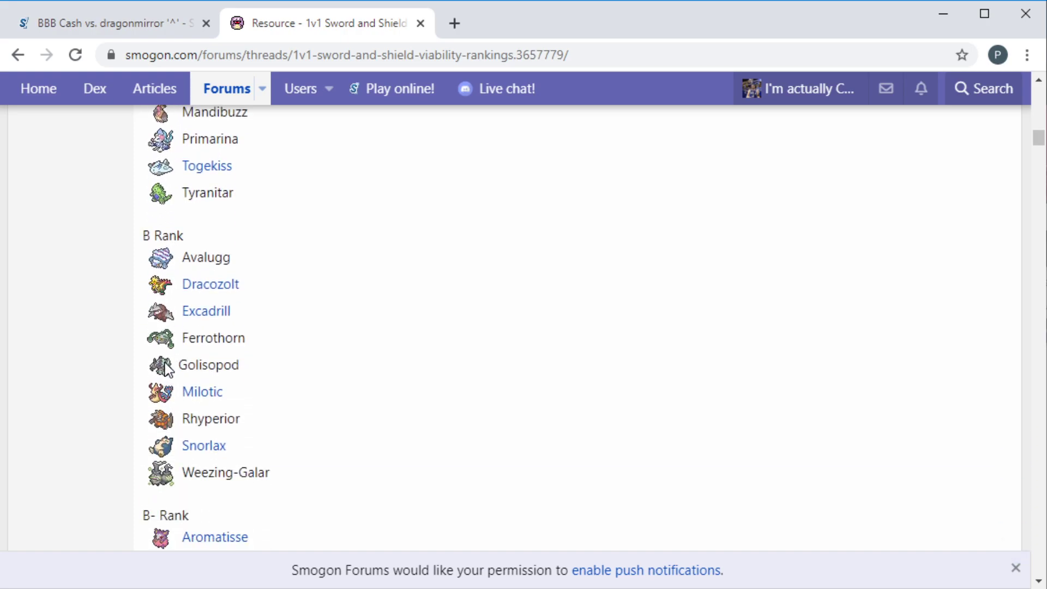
{"action": "scroll", "coordinate": [167, 368], "scroll_direction": "down", "scroll_amount": 2}
{"action": "scroll", "coordinate": [167, 368], "scroll_direction": "down", "scroll_amount": 1}
{"action": "scroll", "coordinate": [167, 368], "scroll_direction": "down", "scroll_amount": 2}
{"action": "scroll", "coordinate": [168, 368], "scroll_direction": "down", "scroll_amount": 1}
{"action": "scroll", "coordinate": [167, 368], "scroll_direction": "up", "scroll_amount": 2}
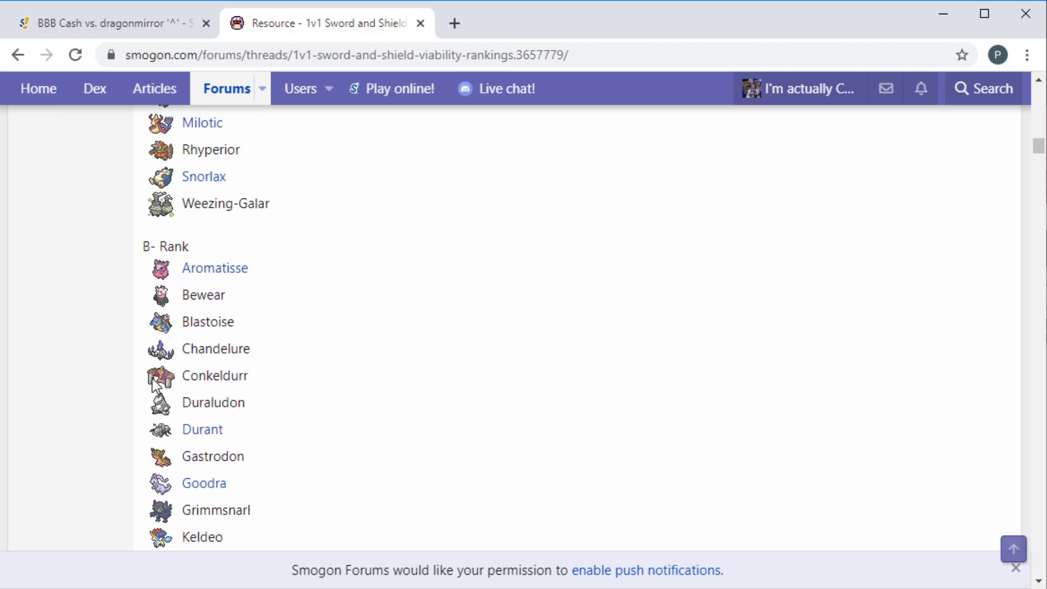
{"action": "scroll", "coordinate": [156, 380], "scroll_direction": "down", "scroll_amount": 1}
- Return to the battle and have Rotom-Heat use Rest on each turn against Snorlax
{"action": "left_click", "coordinate": [72, 24]}
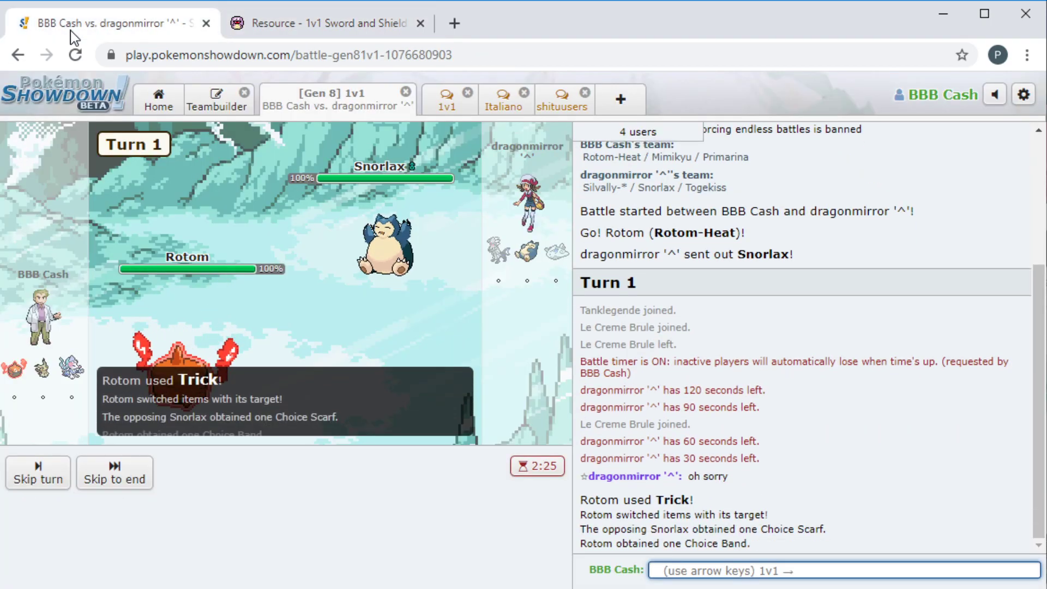
{"action": "left_click", "coordinate": [115, 479]}
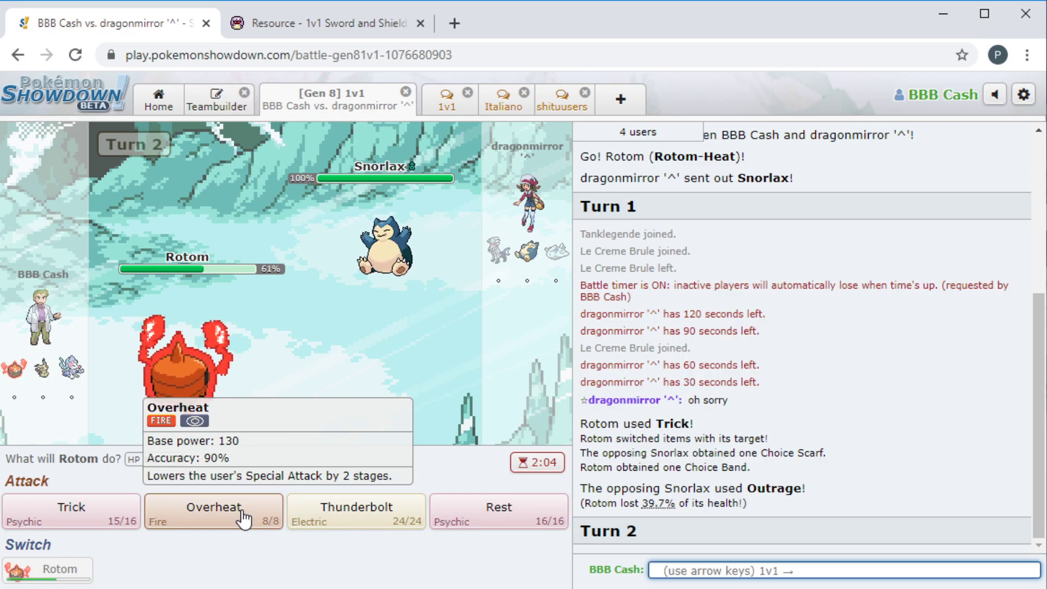
{"action": "mouse_move", "coordinate": [186, 361]}
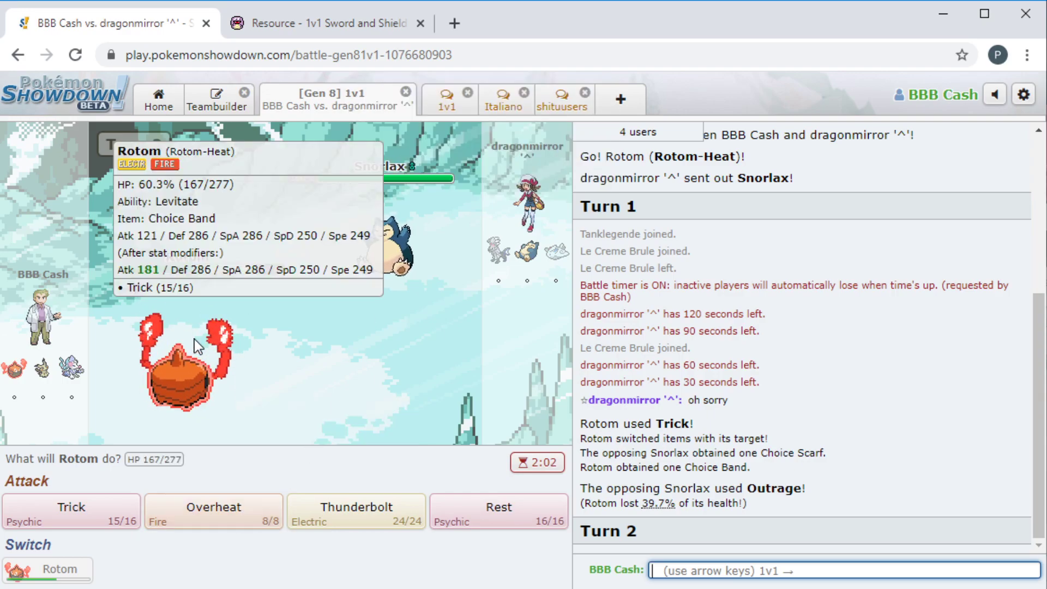
{"action": "left_click", "coordinate": [495, 511]}
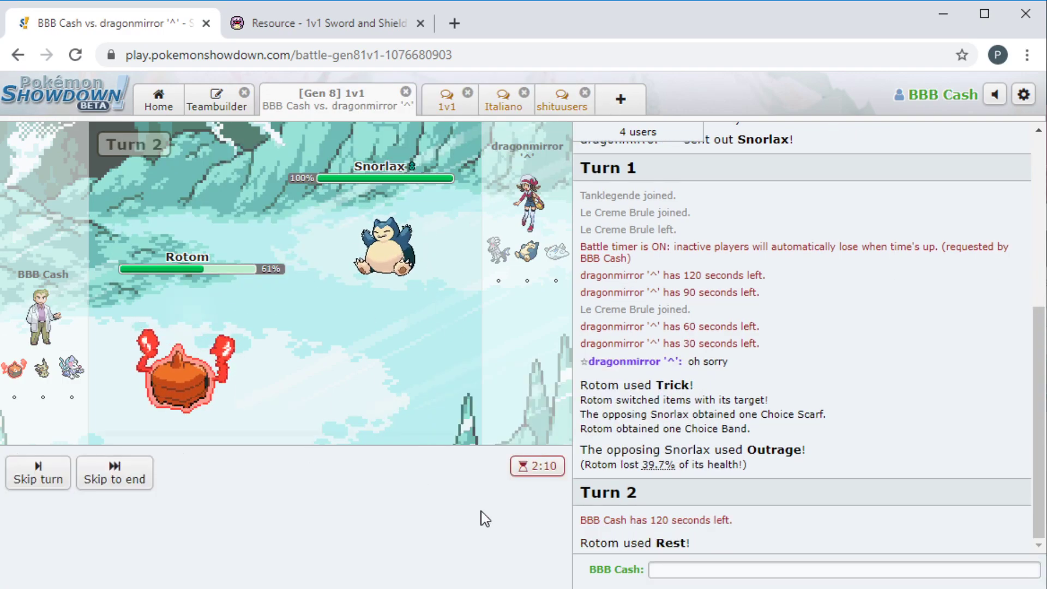
{"action": "left_click", "coordinate": [115, 474]}
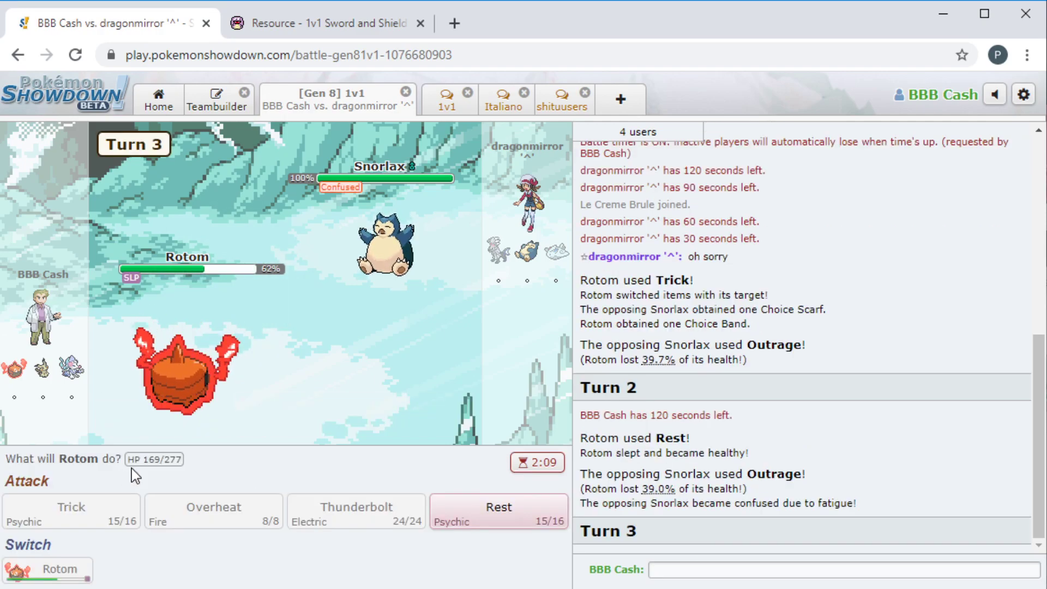
{"action": "left_click", "coordinate": [496, 508]}
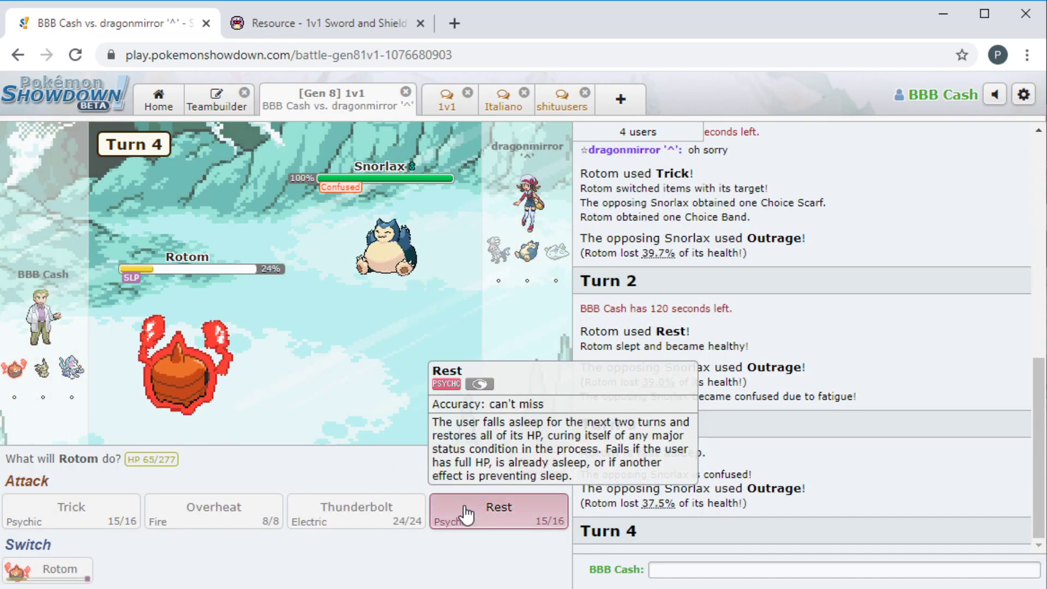
{"action": "left_click", "coordinate": [495, 509]}
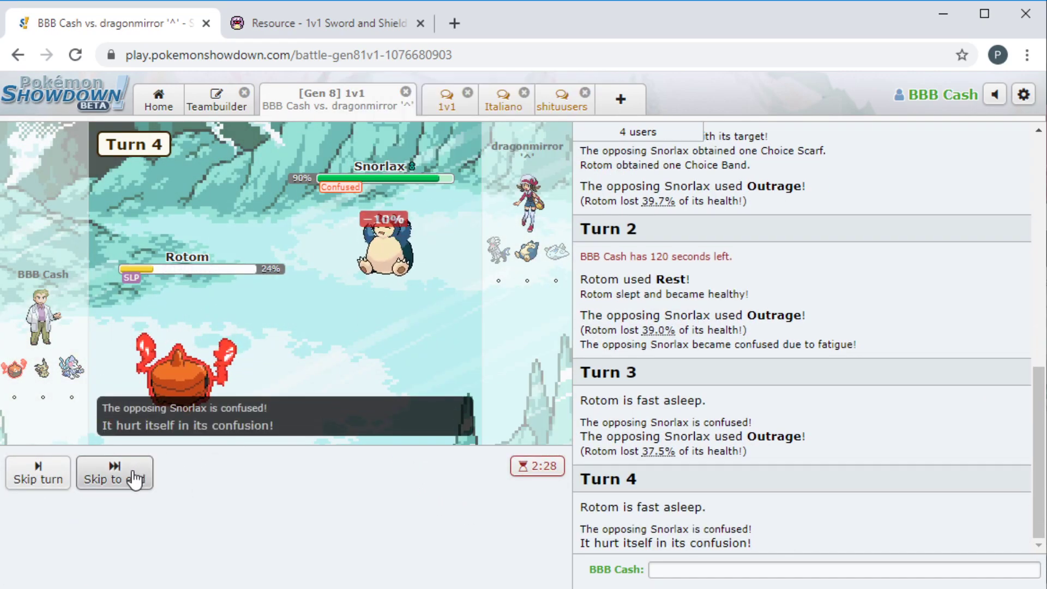
{"action": "left_click", "coordinate": [135, 477]}
{"action": "left_click", "coordinate": [509, 507]}
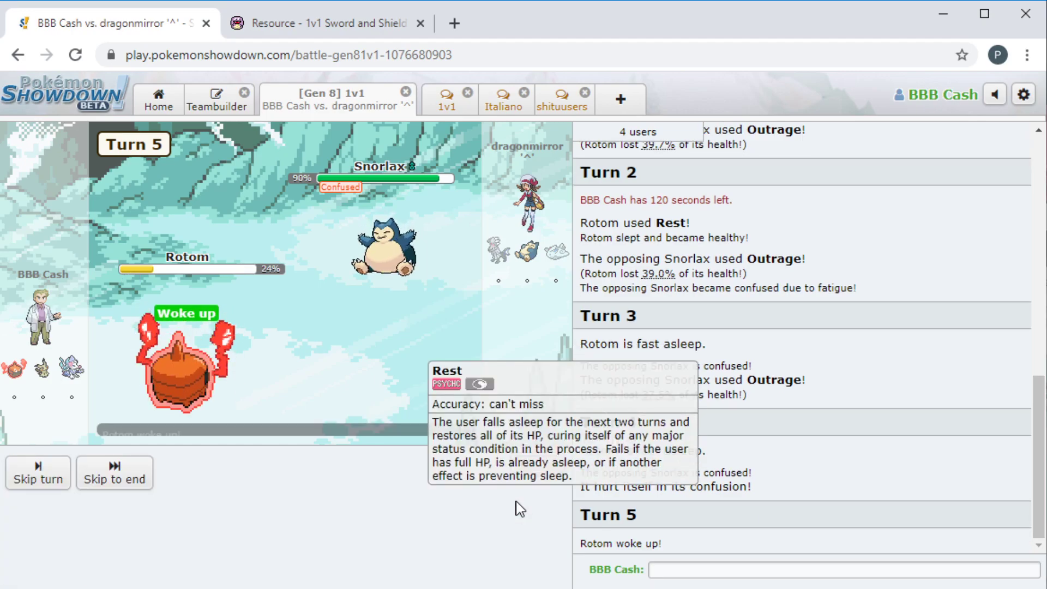
{"action": "left_click", "coordinate": [131, 477]}
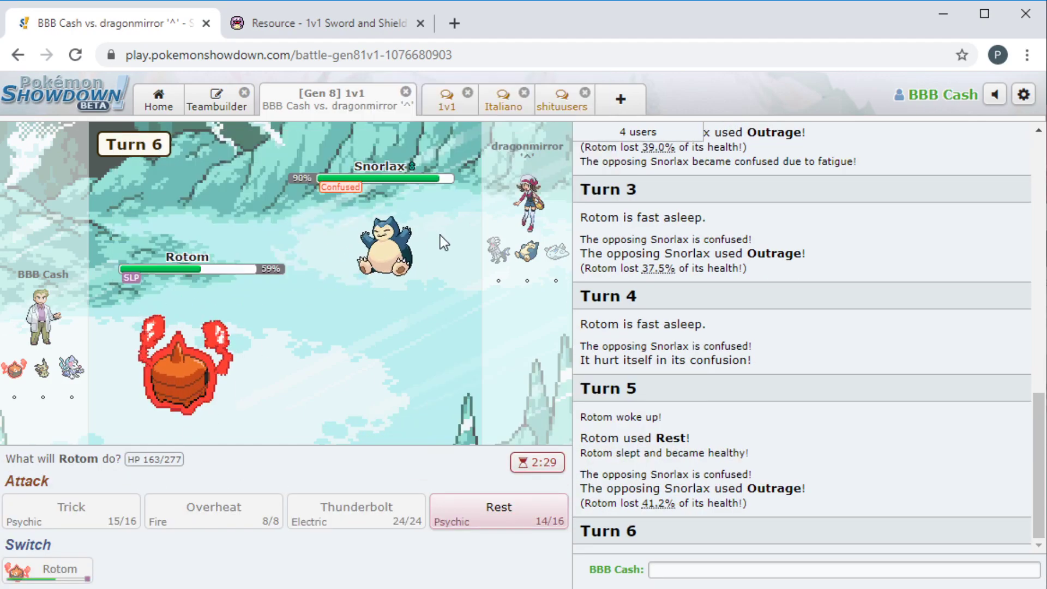
{"action": "mouse_move", "coordinate": [386, 244]}
{"action": "scroll", "coordinate": [737, 335], "scroll_direction": "up", "scroll_amount": 2}
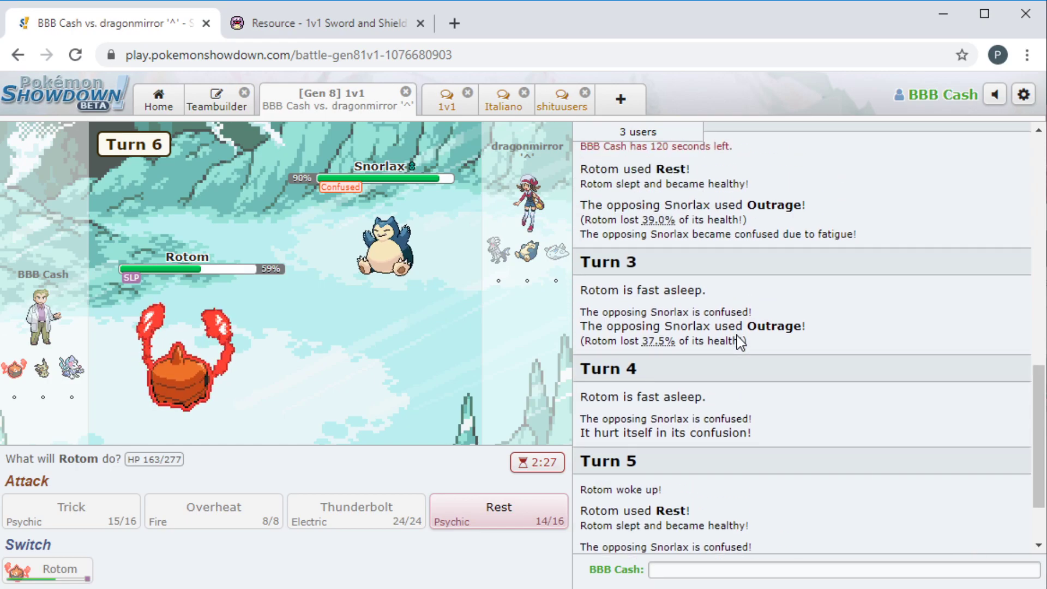
{"action": "scroll", "coordinate": [736, 336], "scroll_direction": "down", "scroll_amount": 2}
{"action": "scroll", "coordinate": [737, 336], "scroll_direction": "up", "scroll_amount": 3}
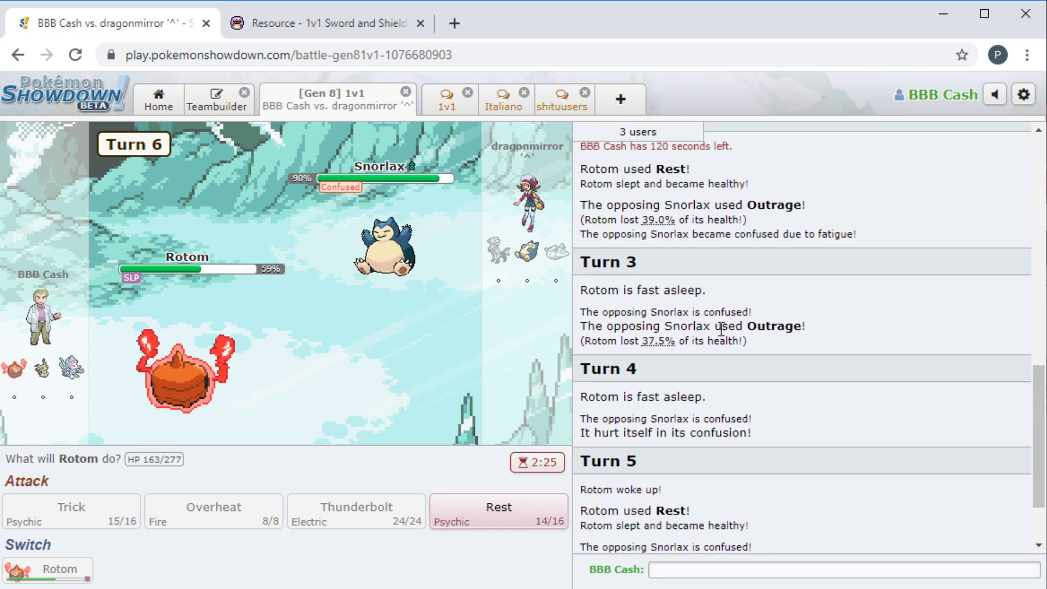
- Queue Rest at 17% on Turn 7, send 'gg' in chat, and revisit the battle
{"action": "left_click", "coordinate": [498, 512]}
{"action": "left_click", "coordinate": [115, 473]}
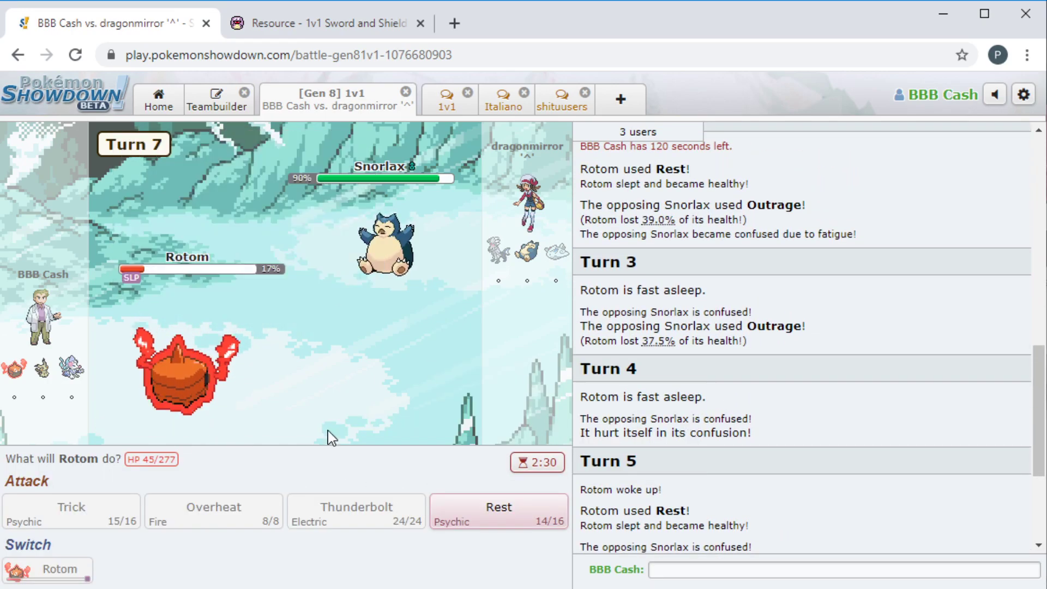
{"action": "left_click", "coordinate": [498, 512]}
{"action": "scroll", "coordinate": [664, 401], "scroll_direction": "down", "scroll_amount": 3}
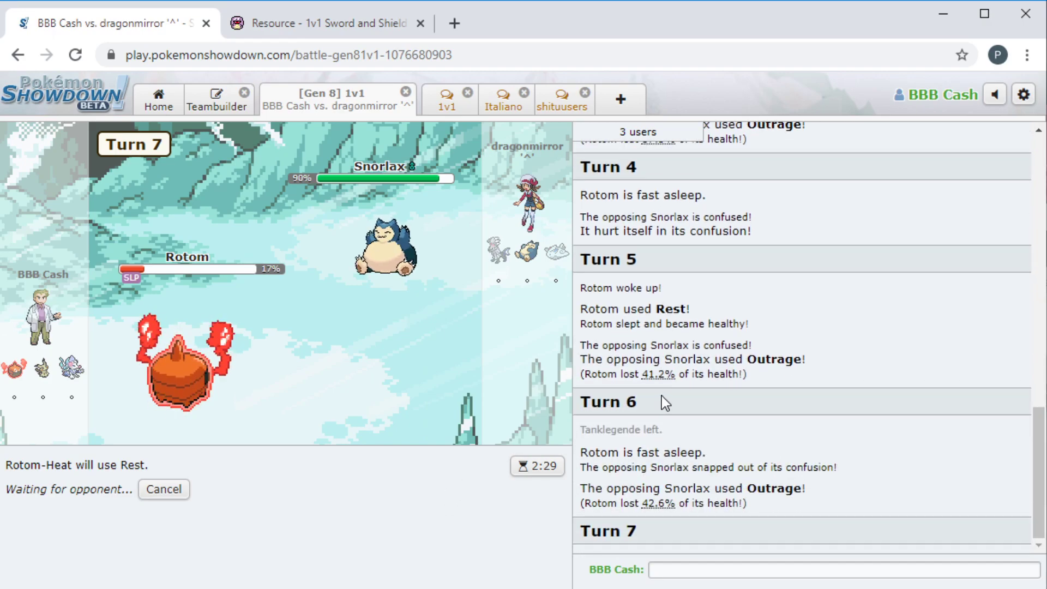
{"action": "left_click", "coordinate": [675, 559]}
{"action": "type", "text": "gg"}
{"action": "key", "text": "Return"}
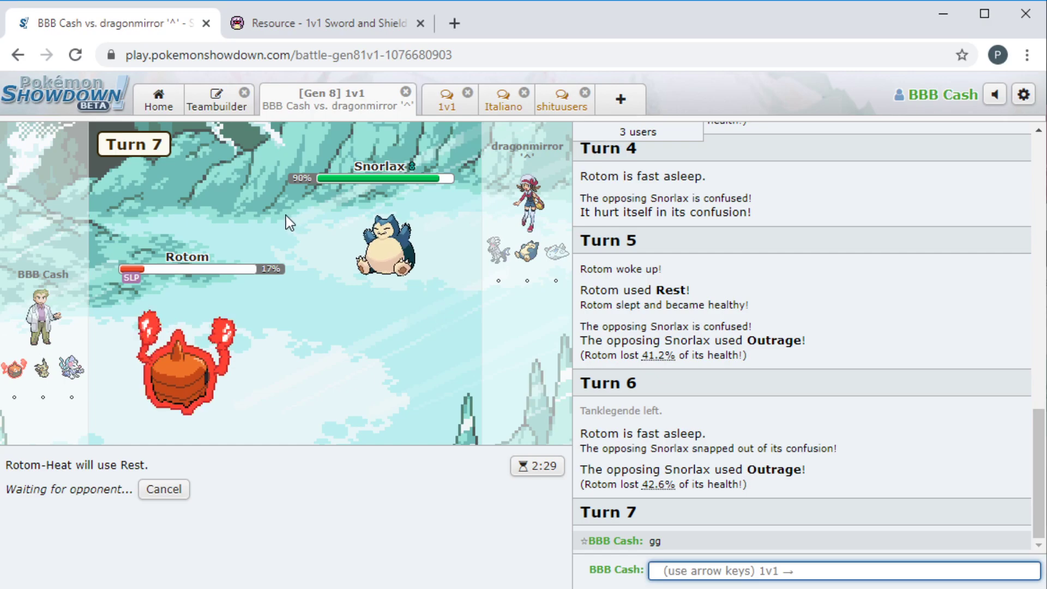
{"action": "mouse_move", "coordinate": [42, 368]}
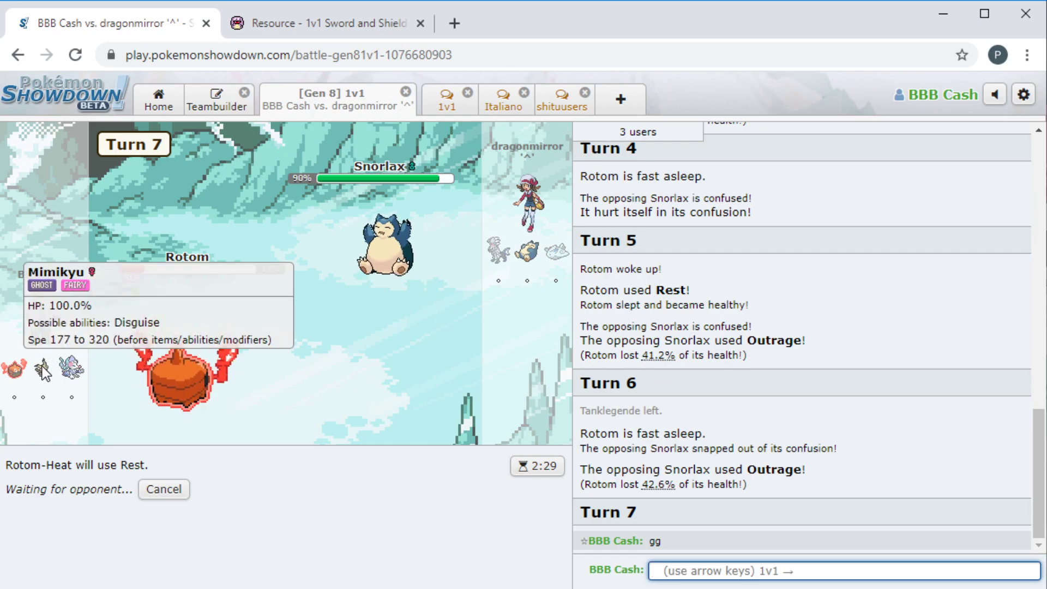
{"action": "left_click", "coordinate": [158, 99]}
{"action": "left_click", "coordinate": [331, 99]}
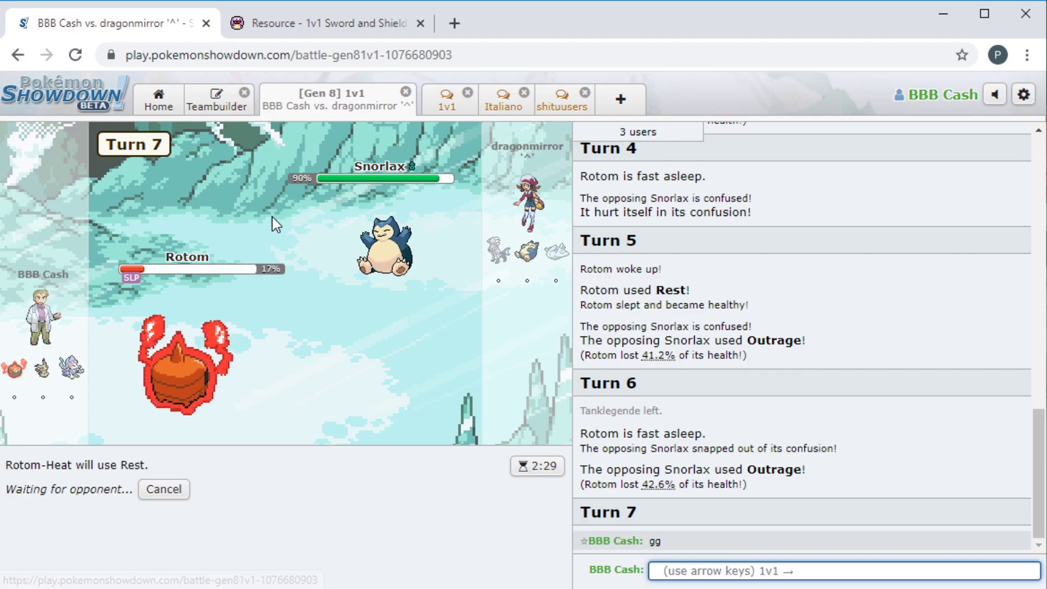
{"action": "mouse_move", "coordinate": [386, 246]}
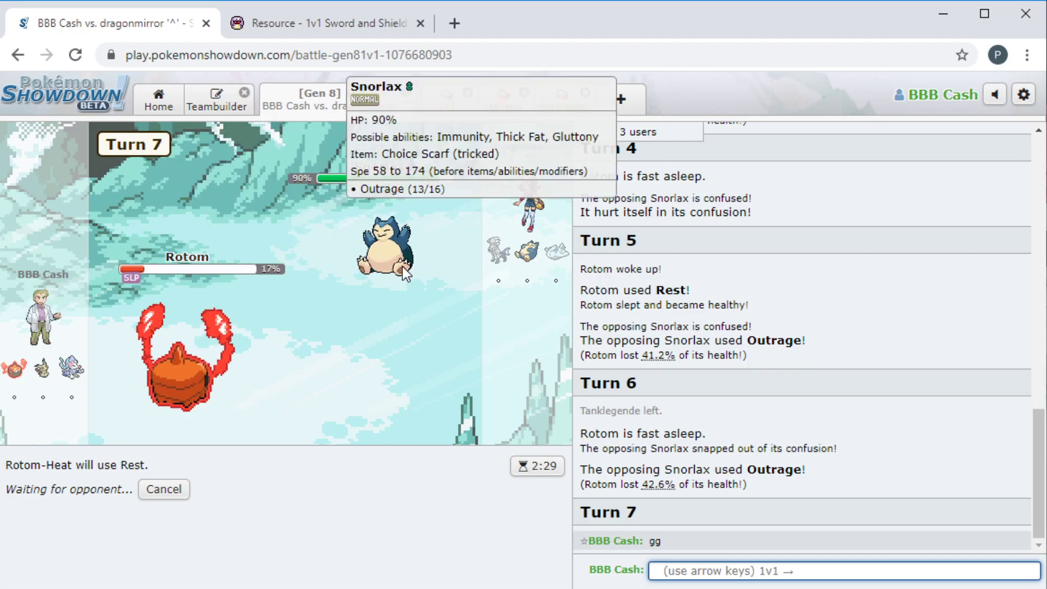
- Start a new Gen 8 1v1 search from the home page
{"action": "left_click", "coordinate": [158, 99]}
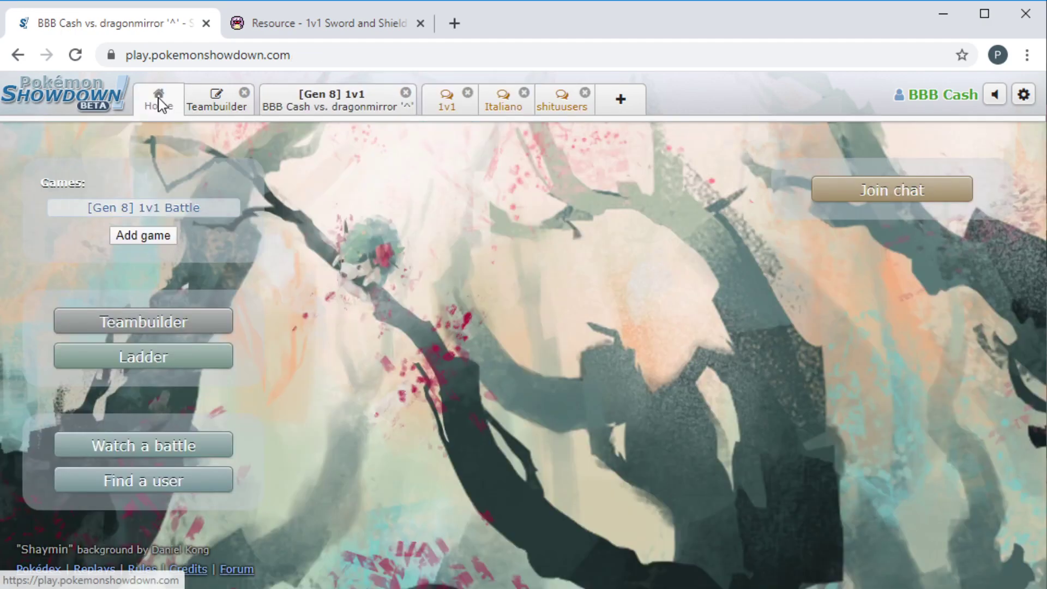
{"action": "left_click", "coordinate": [148, 235]}
{"action": "left_click", "coordinate": [144, 406]}
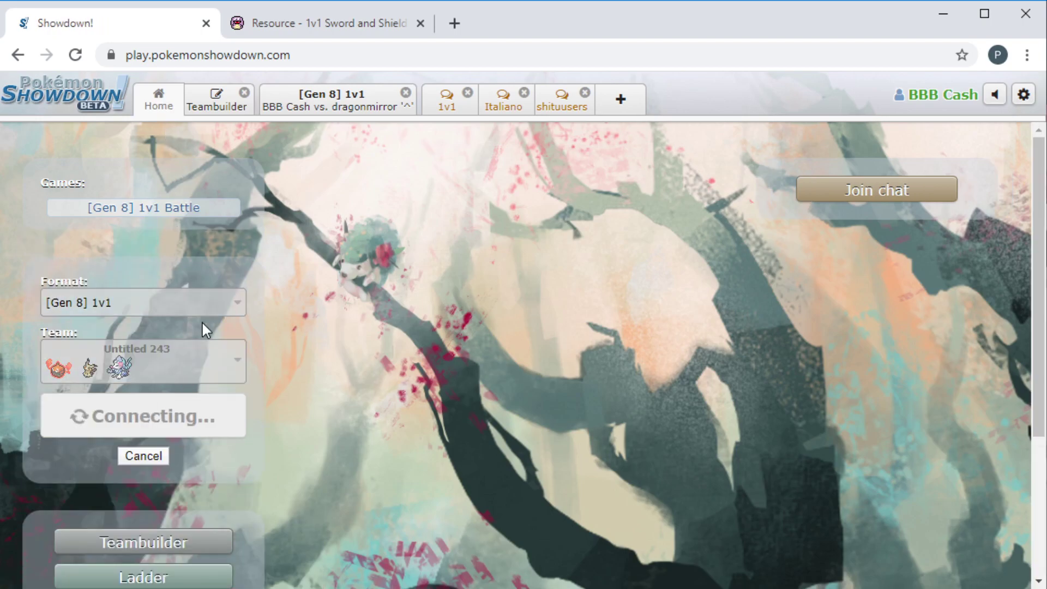
{"action": "left_click", "coordinate": [333, 100]}
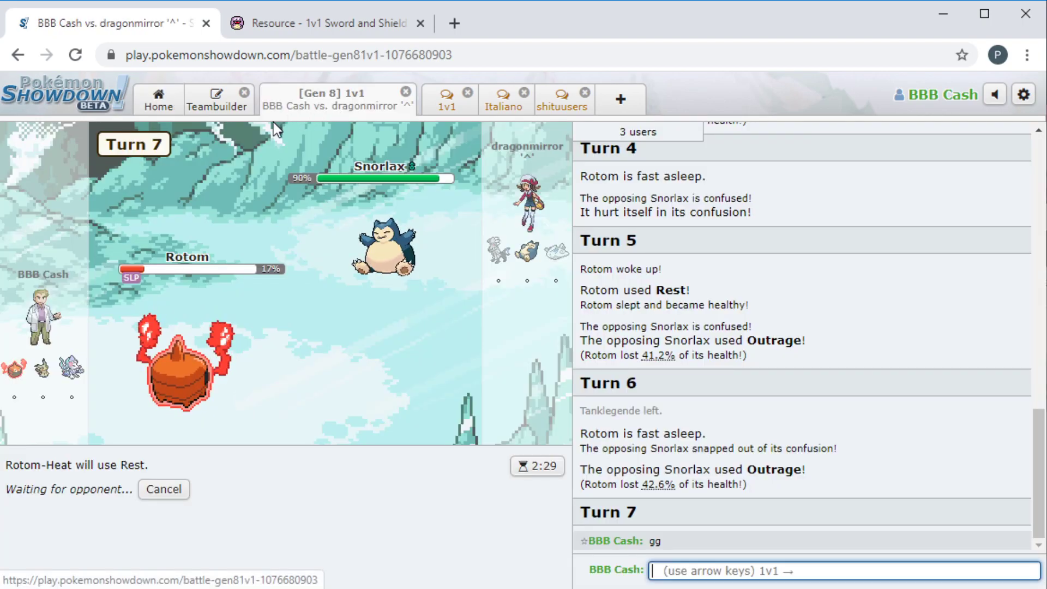
- Review team Untitled 243 in the Teambuilder, then return to the Snorlax battle
{"action": "left_click", "coordinate": [217, 100]}
{"action": "left_click", "coordinate": [159, 100]}
{"action": "left_click", "coordinate": [216, 100]}
{"action": "left_click", "coordinate": [319, 249]}
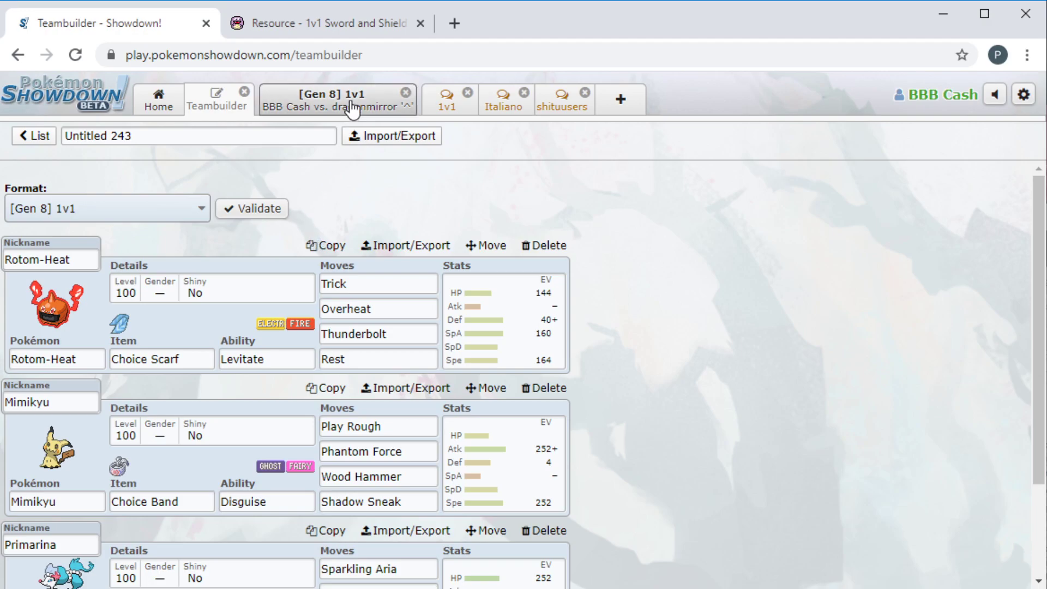
{"action": "left_click", "coordinate": [331, 98]}
- Skip the lost Snorlax battle to its end, close it, and open the Smogon B- rankings
{"action": "left_click", "coordinate": [288, 472]}
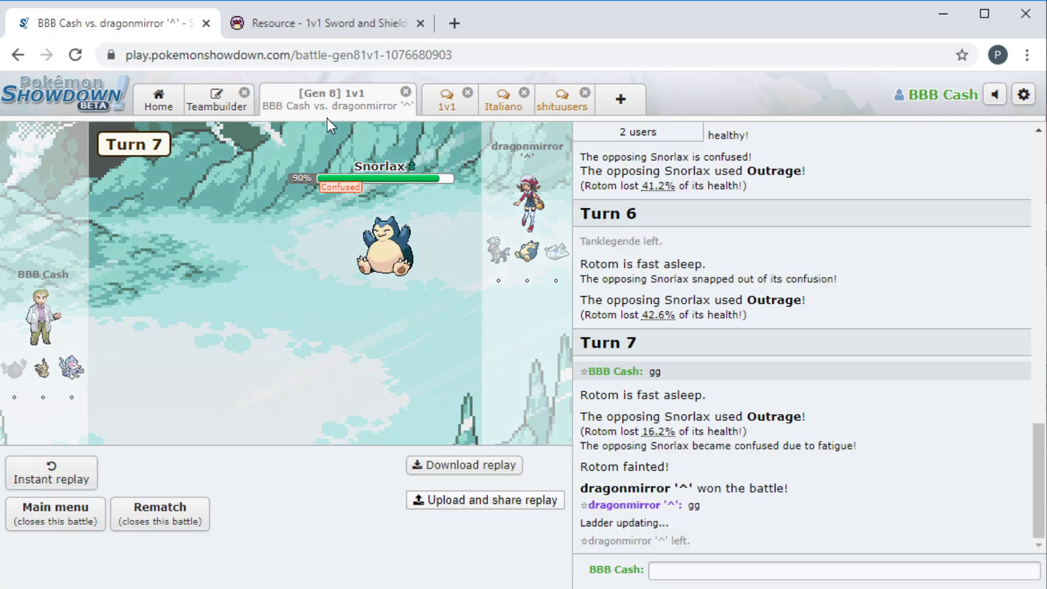
{"action": "left_click", "coordinate": [405, 93]}
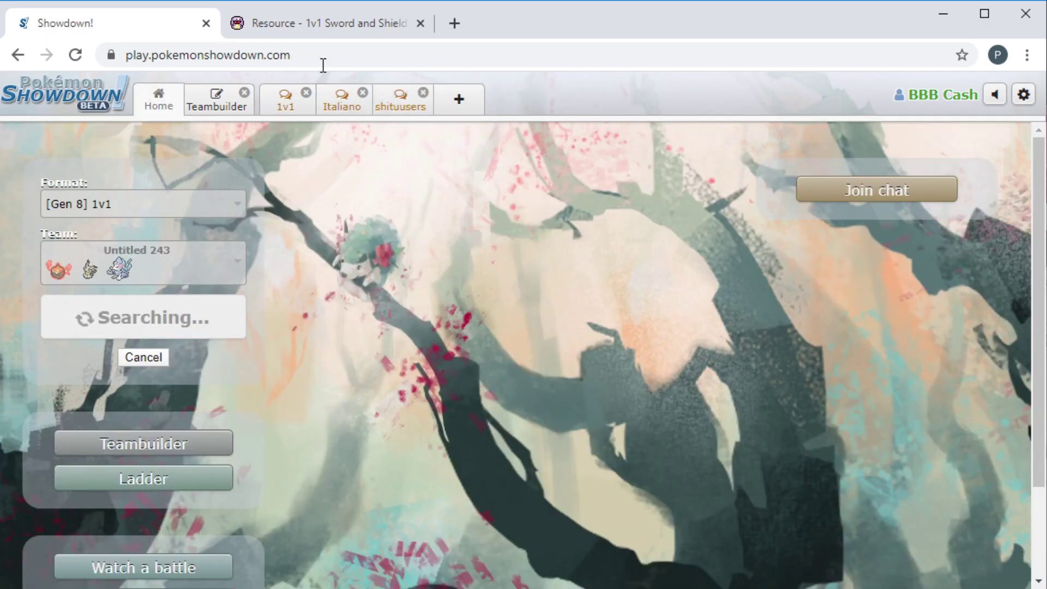
{"action": "left_click", "coordinate": [287, 100]}
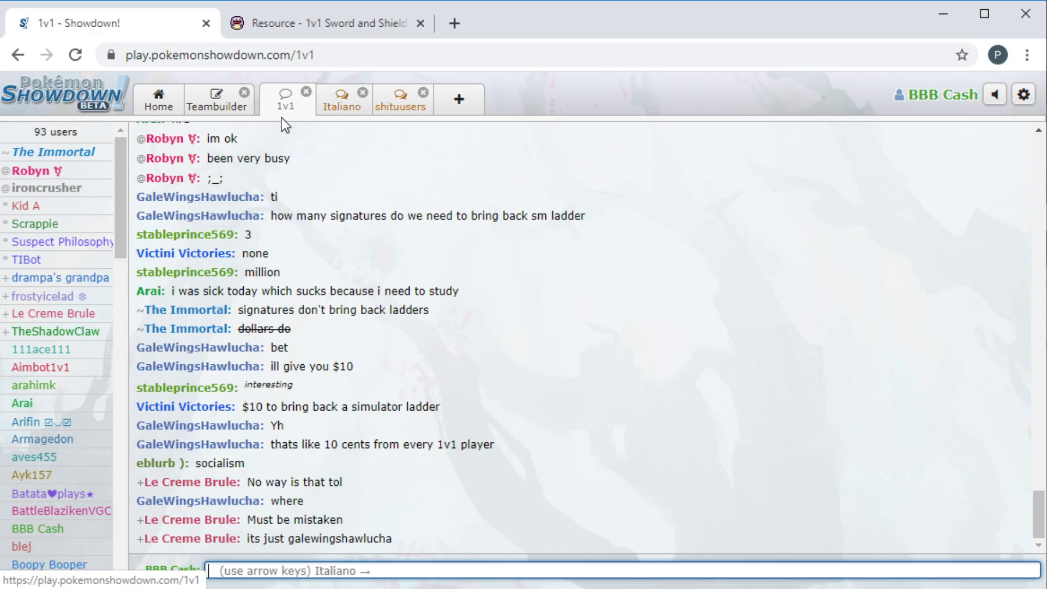
{"action": "left_click", "coordinate": [216, 100]}
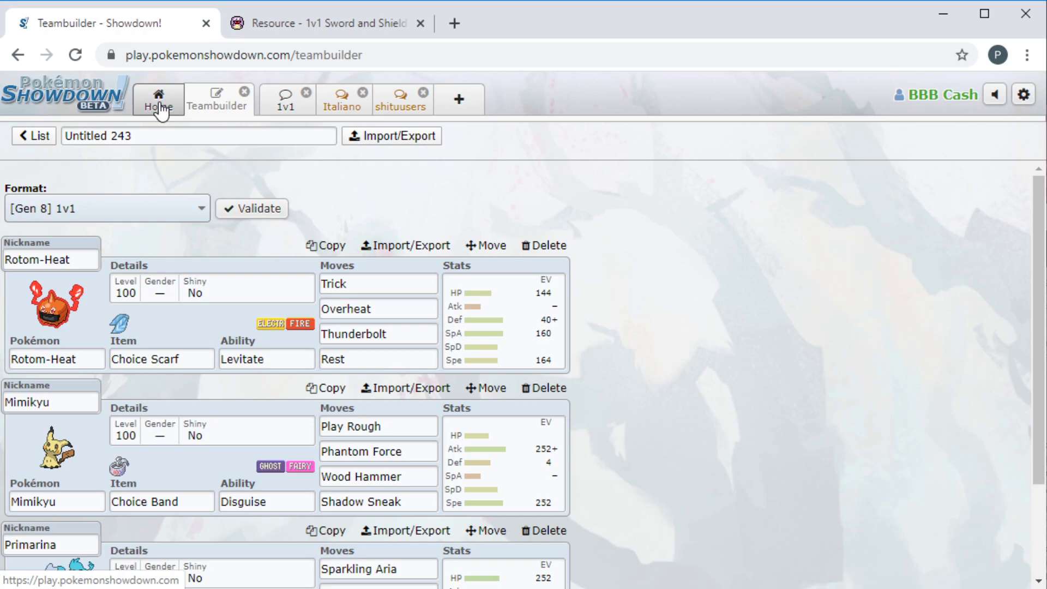
{"action": "left_click", "coordinate": [161, 107]}
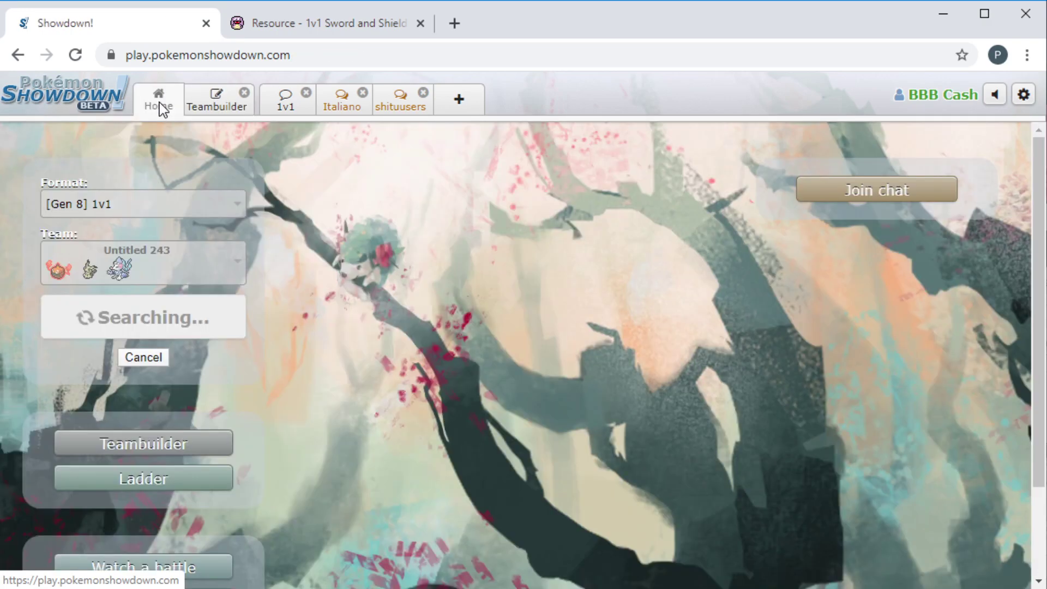
{"action": "left_click", "coordinate": [341, 24]}
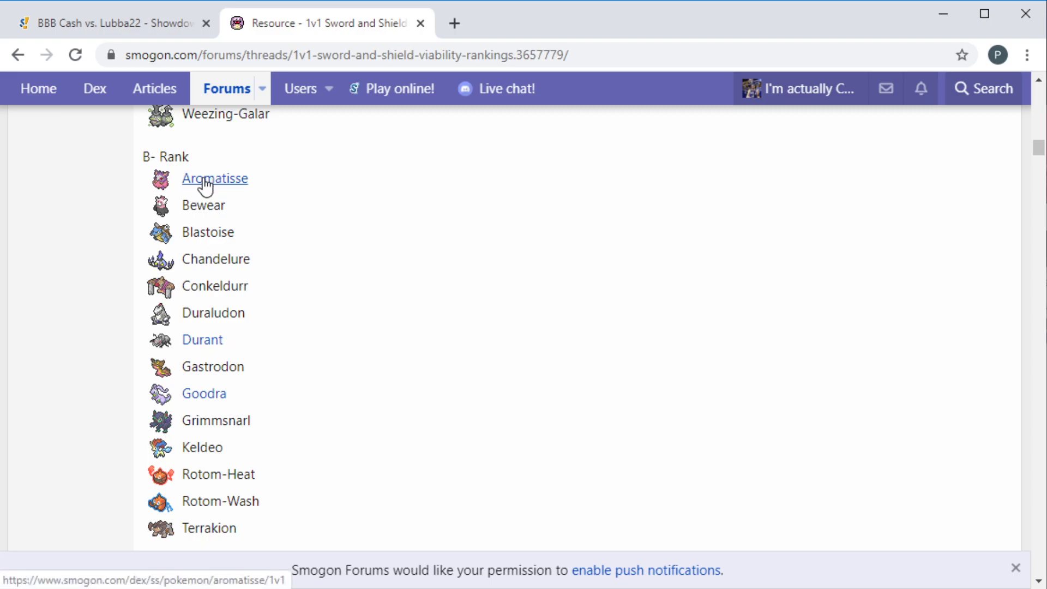
- Switch back to the Showdown tab showing the new battle's Choose Lead screen
{"action": "left_click", "coordinate": [96, 24]}
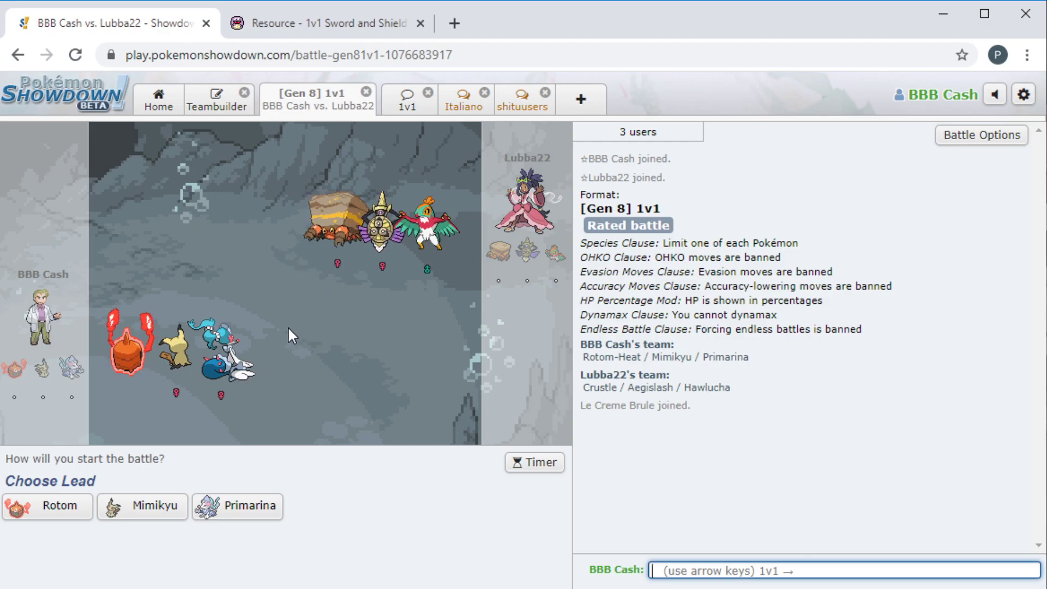
{"action": "mouse_move", "coordinate": [238, 505]}
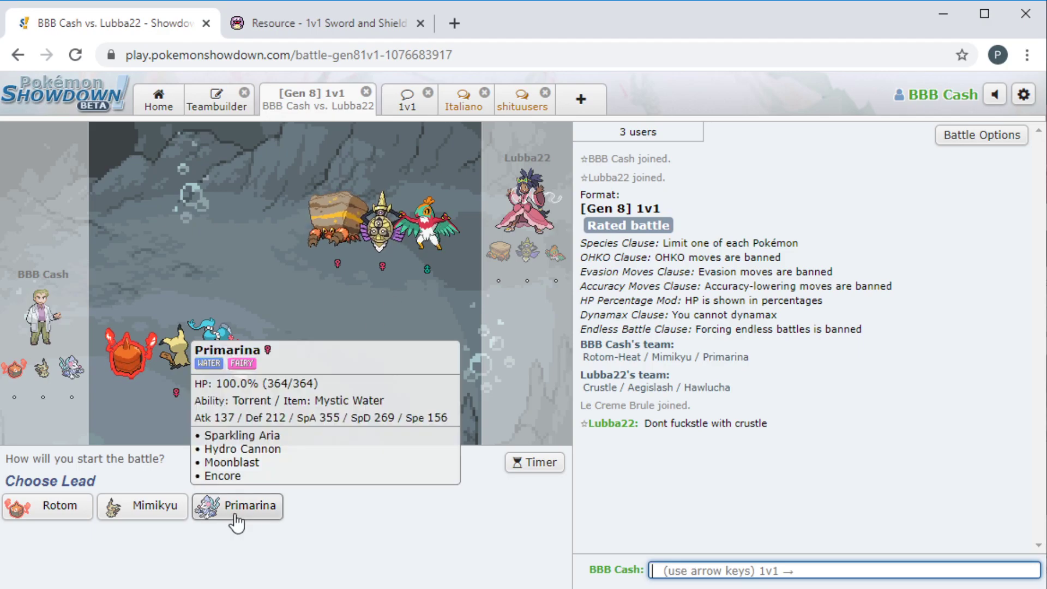
- Lead with Primarina against Lubba22's Crustle
{"action": "left_click", "coordinate": [250, 505]}
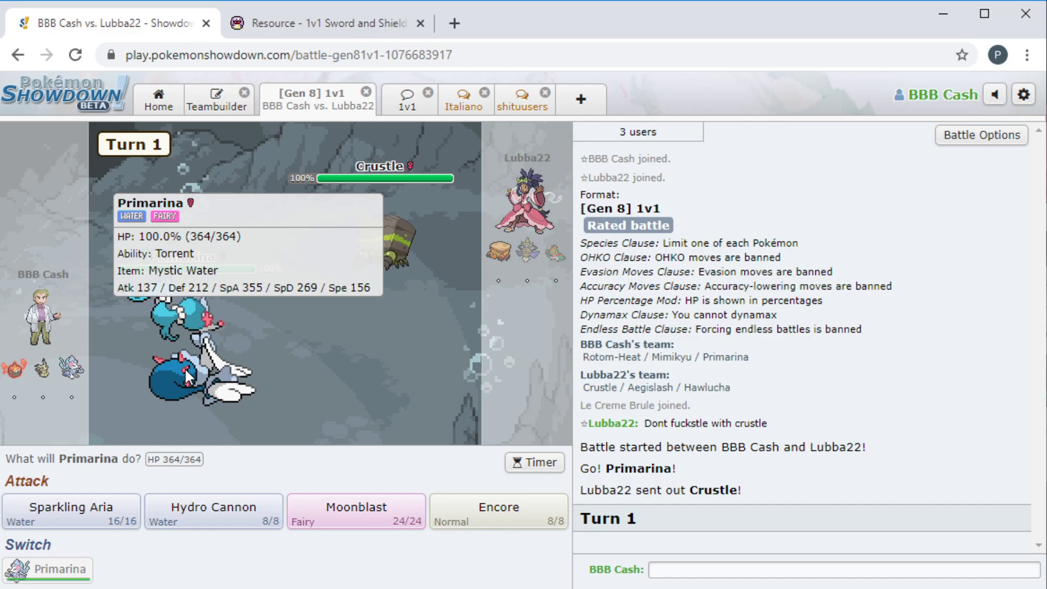
{"action": "mouse_move", "coordinate": [381, 243]}
{"action": "left_click", "coordinate": [216, 99]}
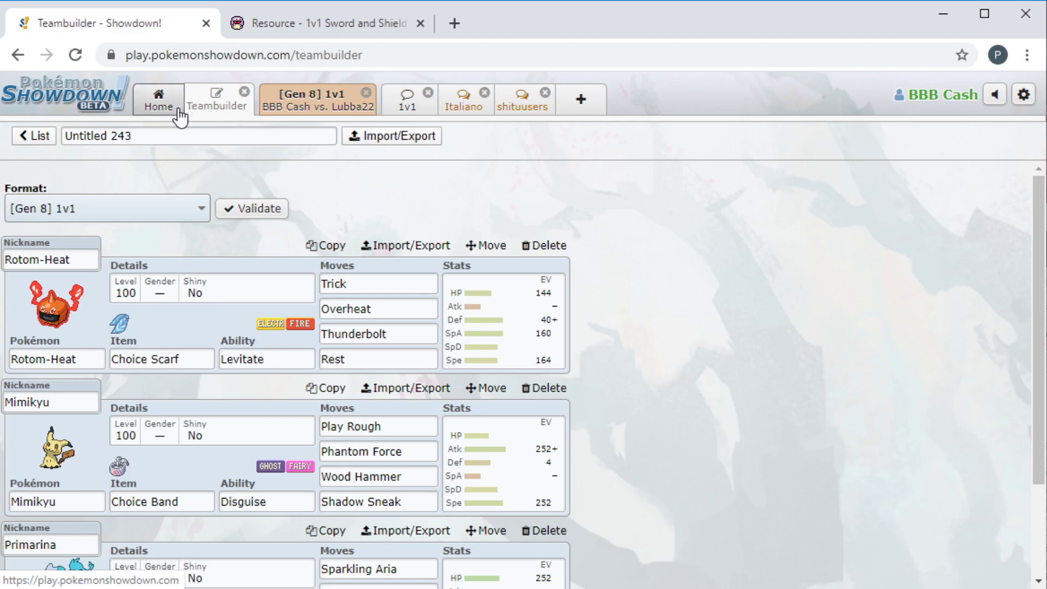
{"action": "left_click", "coordinate": [158, 99]}
{"action": "left_click", "coordinate": [318, 99]}
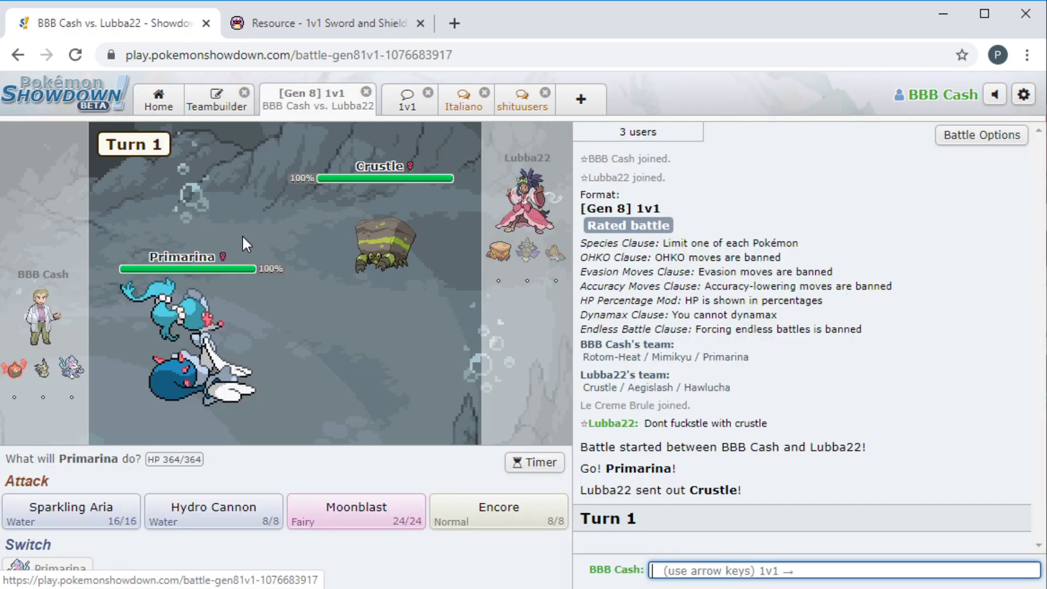
- Browse the saved team list, then bring up the 1v1 viability rankings thread
{"action": "left_click", "coordinate": [193, 106]}
{"action": "left_click", "coordinate": [31, 136]}
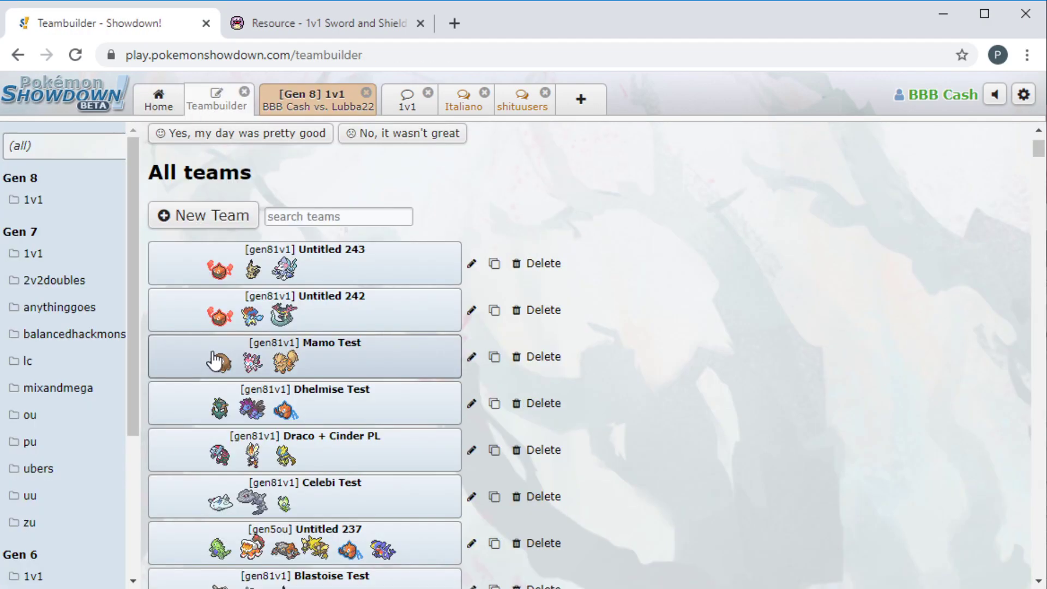
{"action": "scroll", "coordinate": [242, 328], "scroll_direction": "down", "scroll_amount": 1}
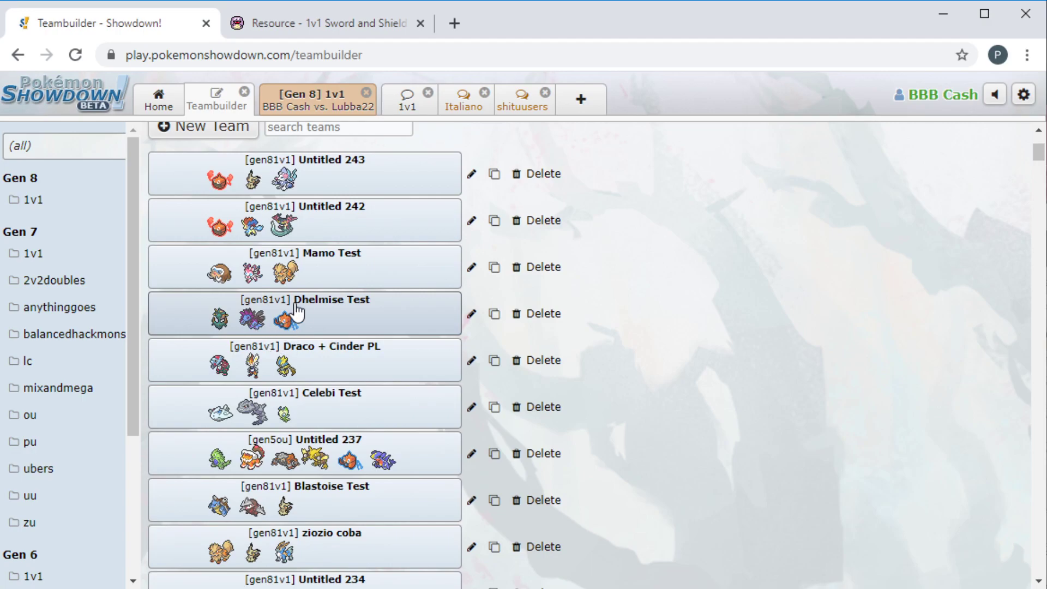
{"action": "scroll", "coordinate": [343, 294], "scroll_direction": "down", "scroll_amount": 2}
{"action": "scroll", "coordinate": [344, 295], "scroll_direction": "down", "scroll_amount": 2}
{"action": "scroll", "coordinate": [343, 295], "scroll_direction": "down", "scroll_amount": 2}
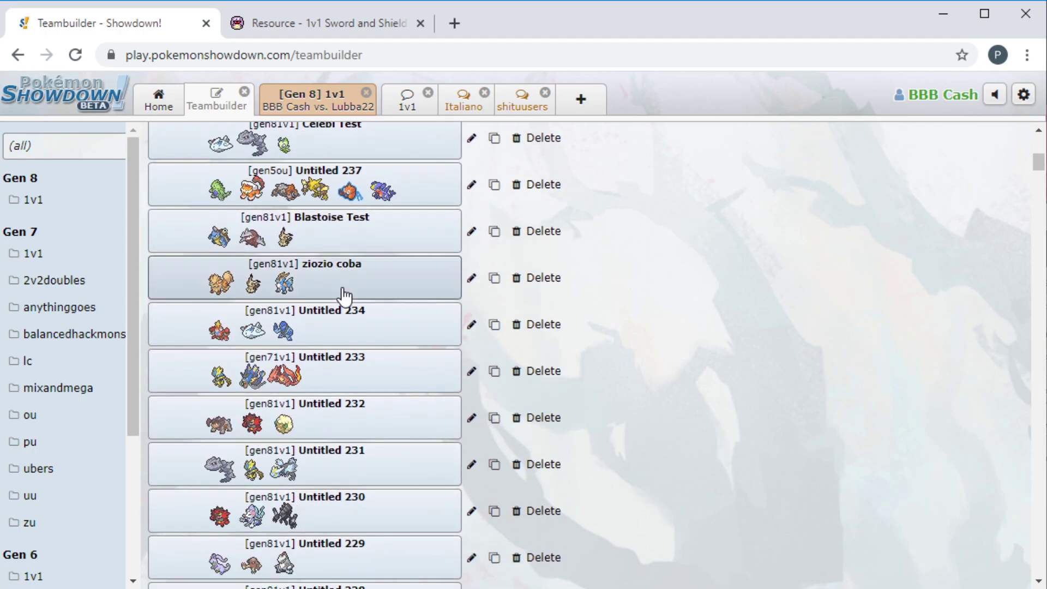
{"action": "scroll", "coordinate": [344, 290], "scroll_direction": "down", "scroll_amount": 3}
{"action": "scroll", "coordinate": [343, 291], "scroll_direction": "down", "scroll_amount": 2}
{"action": "scroll", "coordinate": [343, 290], "scroll_direction": "down", "scroll_amount": 1}
{"action": "left_click", "coordinate": [341, 36]}
{"action": "scroll", "coordinate": [379, 250], "scroll_direction": "down", "scroll_amount": 1}
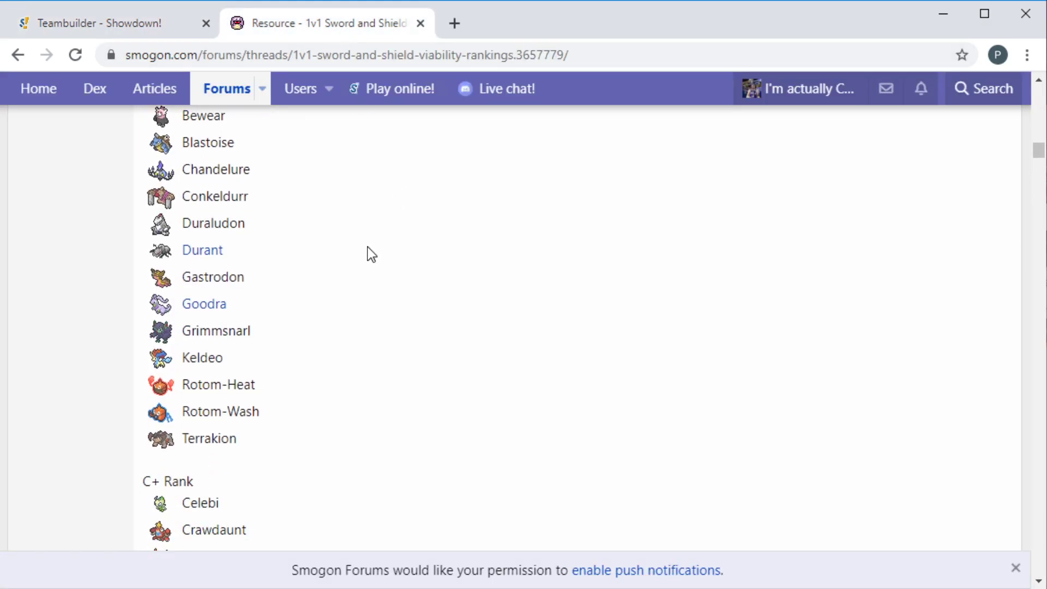
{"action": "scroll", "coordinate": [365, 254], "scroll_direction": "down", "scroll_amount": 5}
{"action": "scroll", "coordinate": [360, 260], "scroll_direction": "down", "scroll_amount": 4}
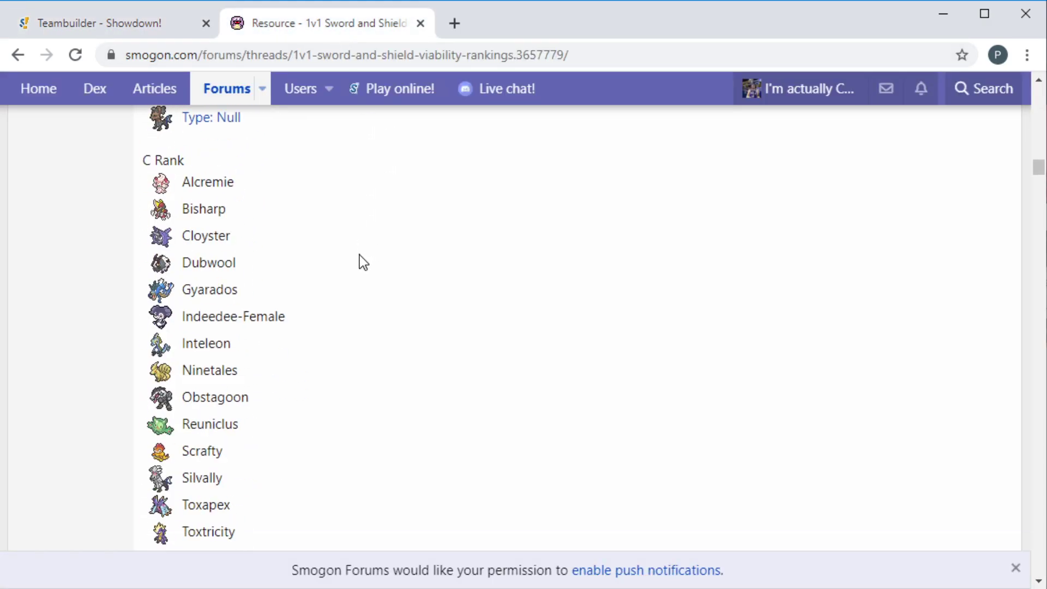
- Return to the Gen 8 1v1 battle where Primarina faces Crustle on Turn 1
{"action": "left_click", "coordinate": [121, 15]}
{"action": "left_click", "coordinate": [311, 98]}
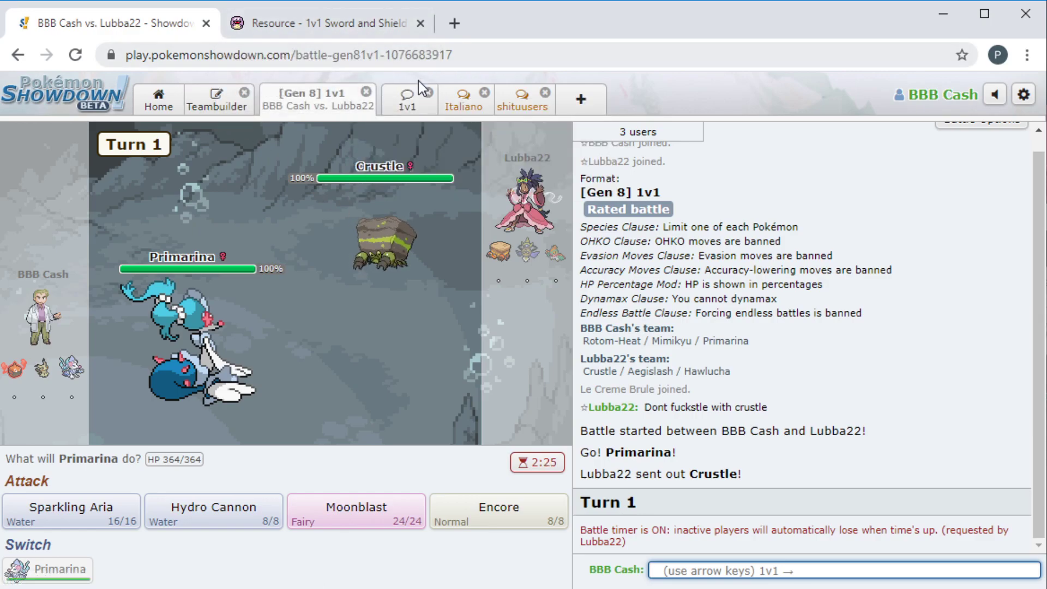
- Search the 1v1 SWSH Sets Compendium set list for Crustle's sets ('crus')
{"action": "left_click", "coordinate": [407, 101]}
{"action": "scroll", "coordinate": [603, 347], "scroll_direction": "up", "scroll_amount": 5}
{"action": "scroll", "coordinate": [603, 347], "scroll_direction": "down", "scroll_amount": 5}
{"action": "scroll", "coordinate": [576, 376], "scroll_direction": "up", "scroll_amount": 10}
{"action": "left_click", "coordinate": [588, 277]}
{"action": "scroll", "coordinate": [255, 360], "scroll_direction": "down", "scroll_amount": 5}
{"action": "scroll", "coordinate": [256, 433], "scroll_direction": "down", "scroll_amount": 5}
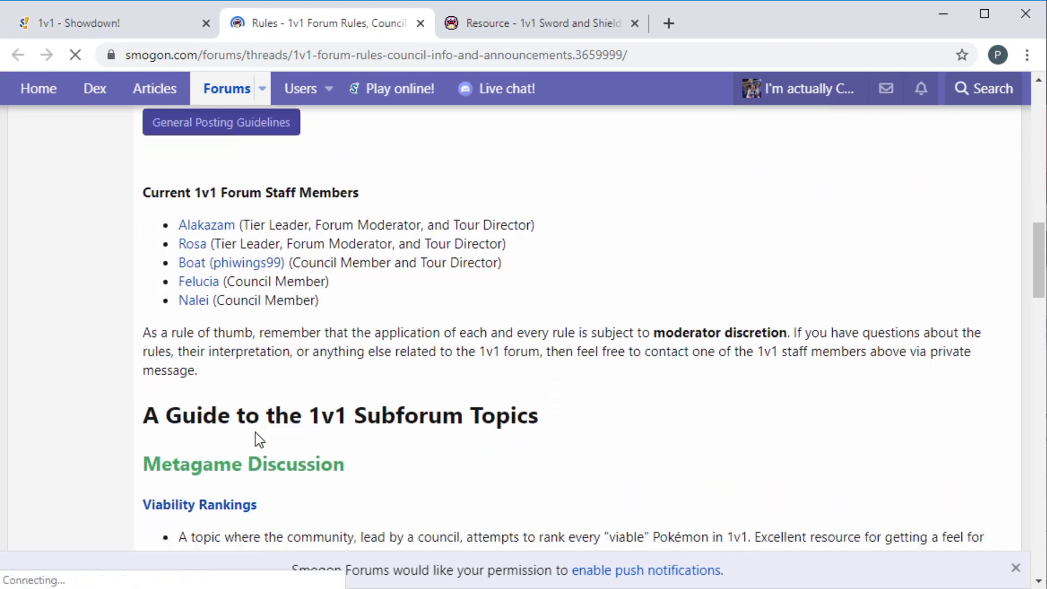
{"action": "scroll", "coordinate": [256, 432], "scroll_direction": "down", "scroll_amount": 5}
{"action": "scroll", "coordinate": [243, 416], "scroll_direction": "down", "scroll_amount": 3}
{"action": "scroll", "coordinate": [174, 256], "scroll_direction": "down", "scroll_amount": 3}
{"action": "left_click", "coordinate": [196, 370]}
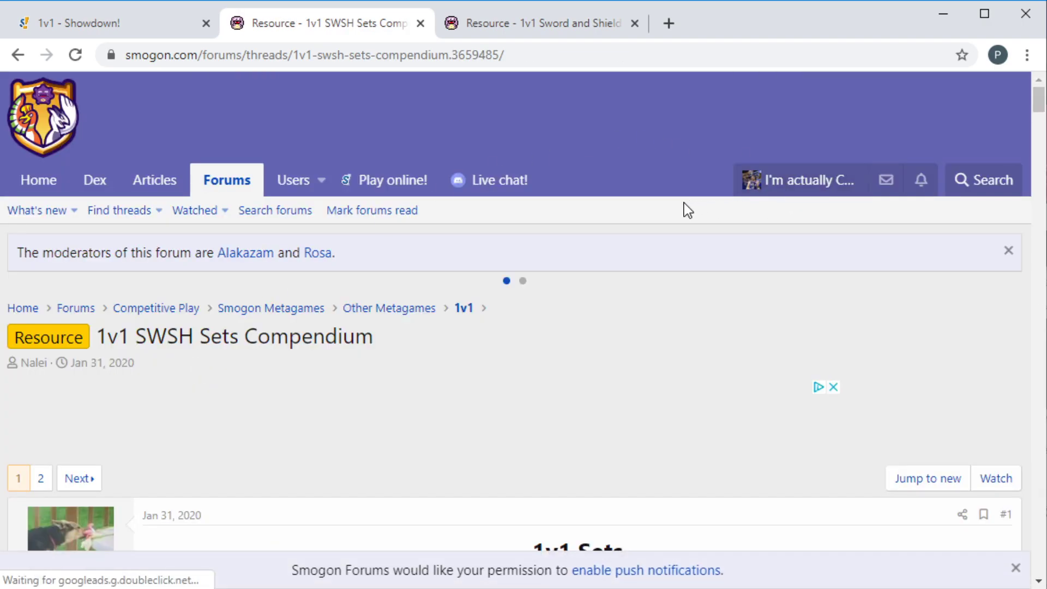
{"action": "scroll", "coordinate": [296, 371], "scroll_direction": "down", "scroll_amount": 10}
{"action": "left_click", "coordinate": [280, 322]}
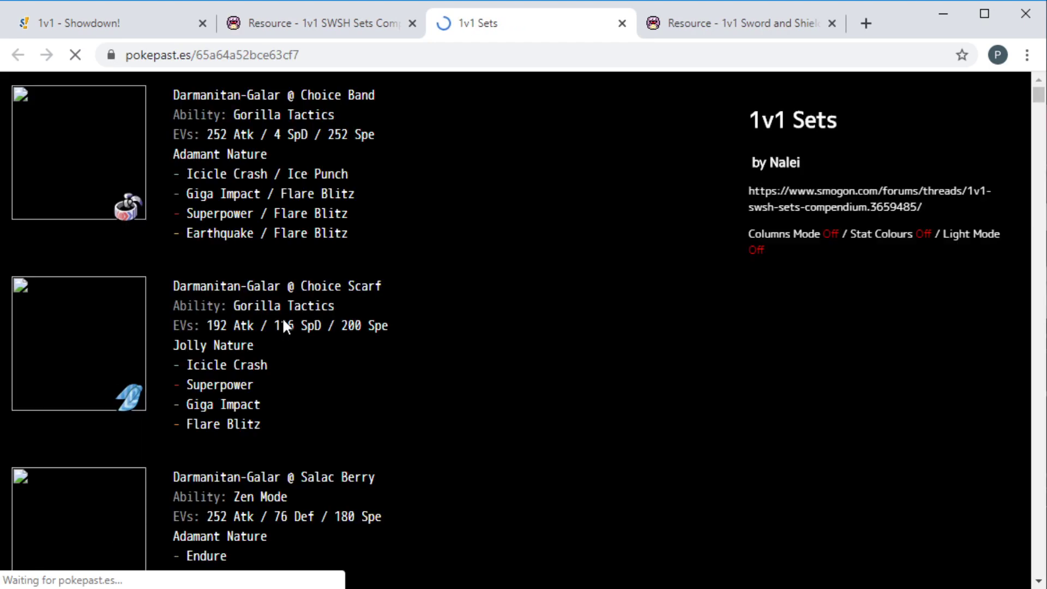
{"action": "key", "text": "ctrl+f"}
{"action": "type", "text": "crus"}
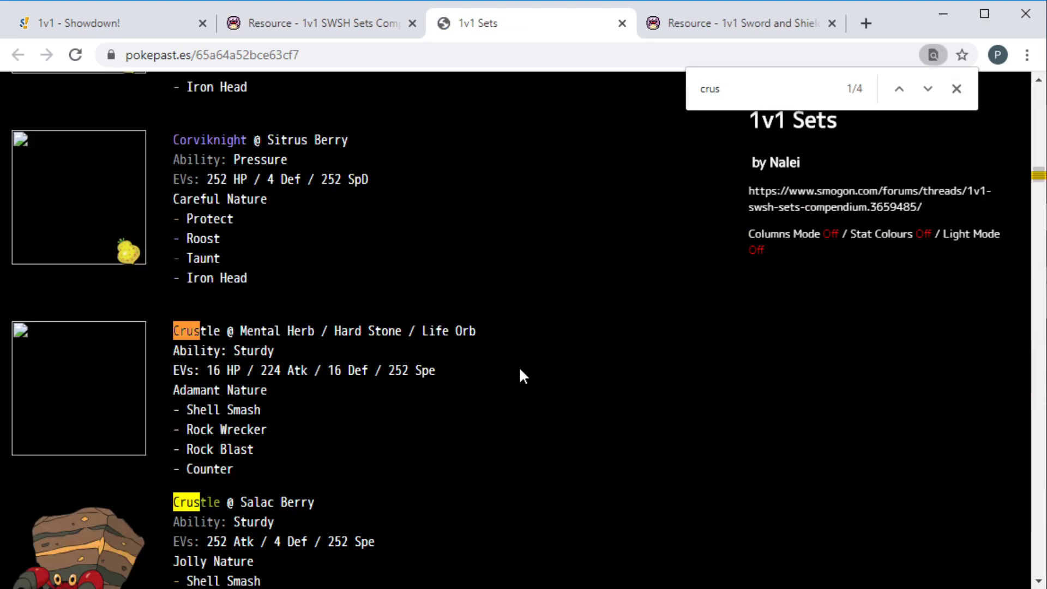
{"action": "scroll", "coordinate": [505, 363], "scroll_direction": "down", "scroll_amount": 1}
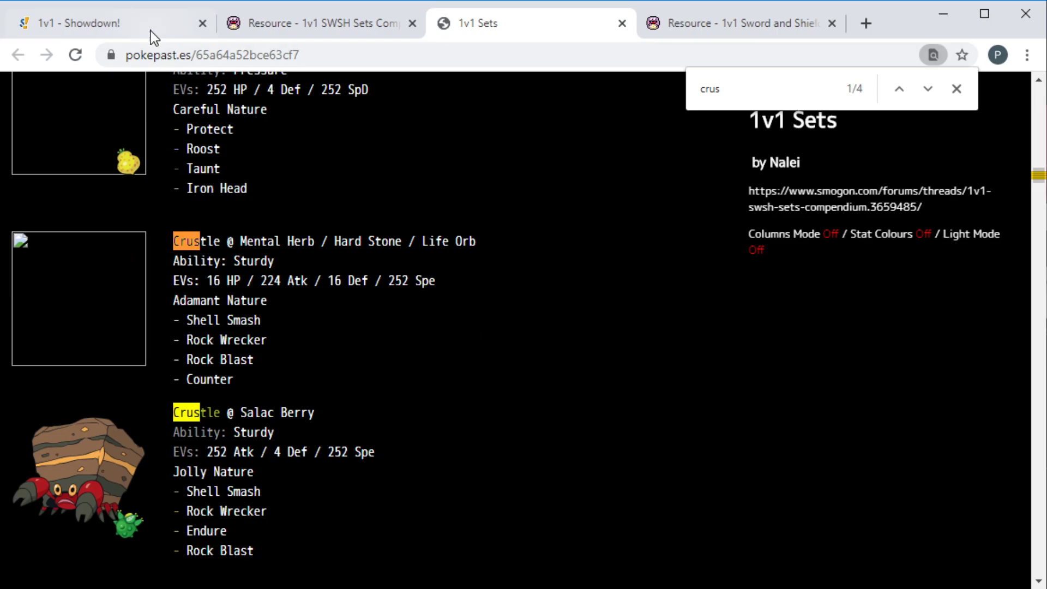
- Back in the battle, have Primarina use Encore, then Sparkling Aria, against Crustle
{"action": "left_click", "coordinate": [79, 23]}
{"action": "left_click", "coordinate": [318, 99]}
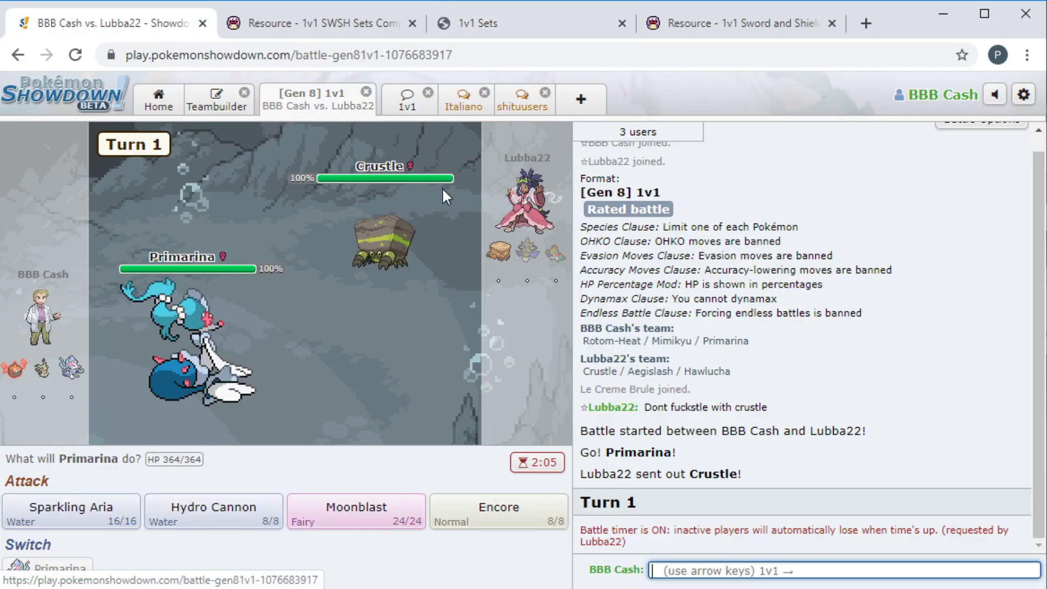
{"action": "left_click", "coordinate": [507, 507]}
{"action": "left_click", "coordinate": [115, 480]}
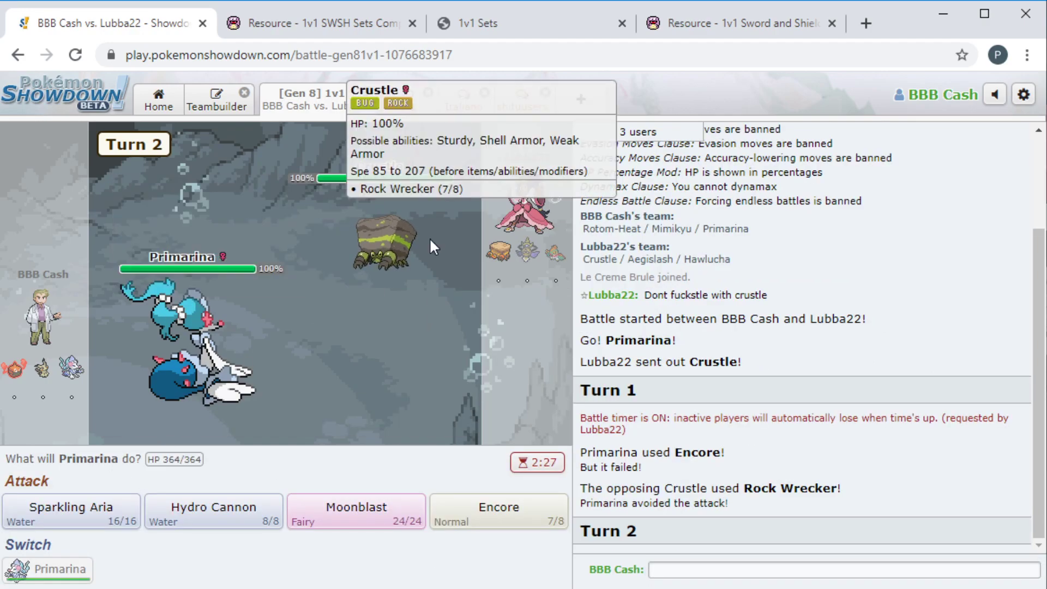
{"action": "mouse_move", "coordinate": [189, 344]}
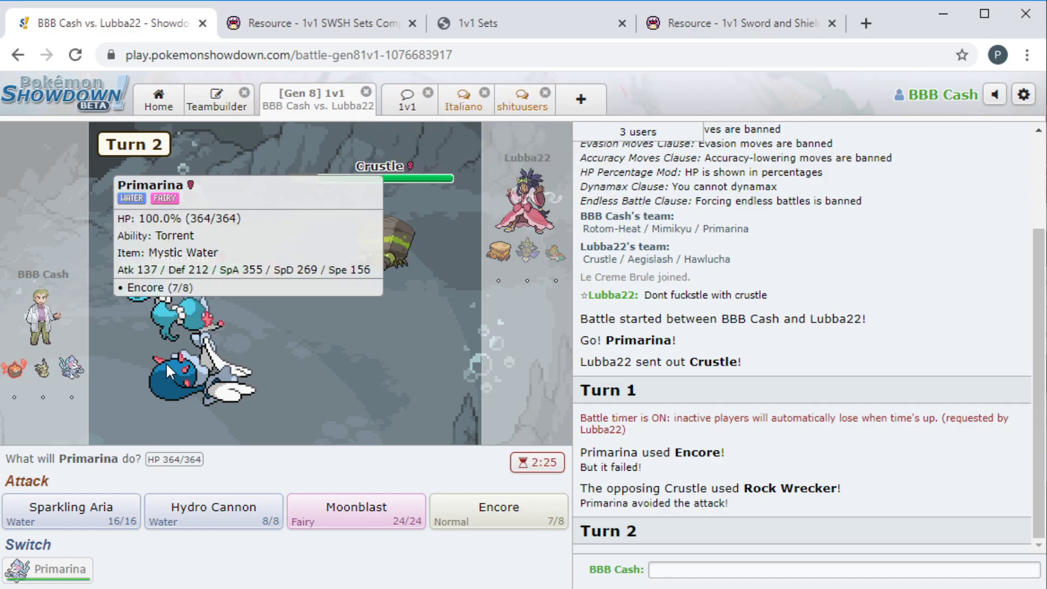
{"action": "left_click", "coordinate": [112, 513]}
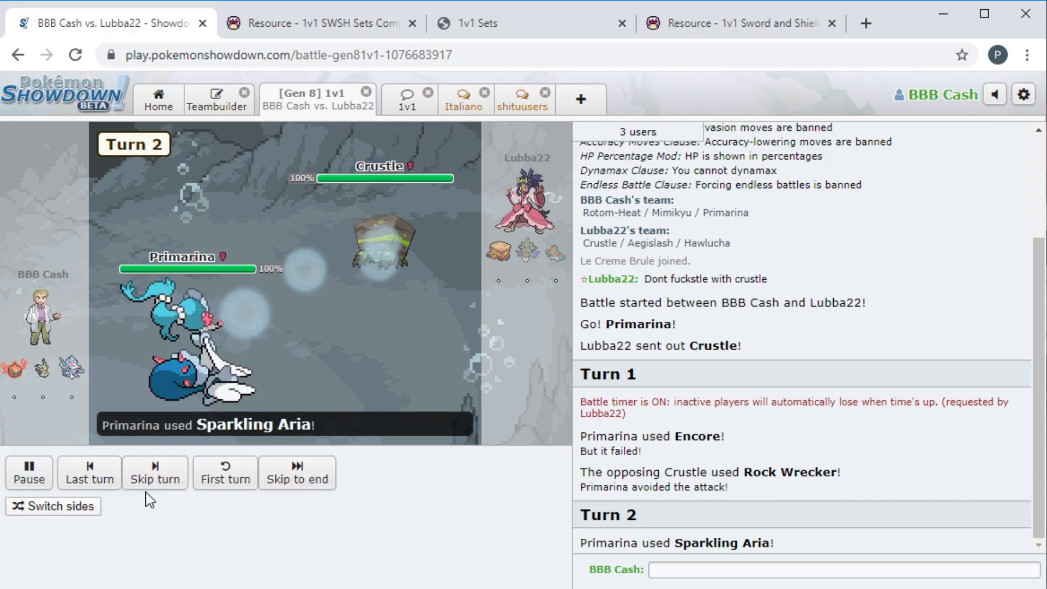
{"action": "left_click", "coordinate": [298, 479]}
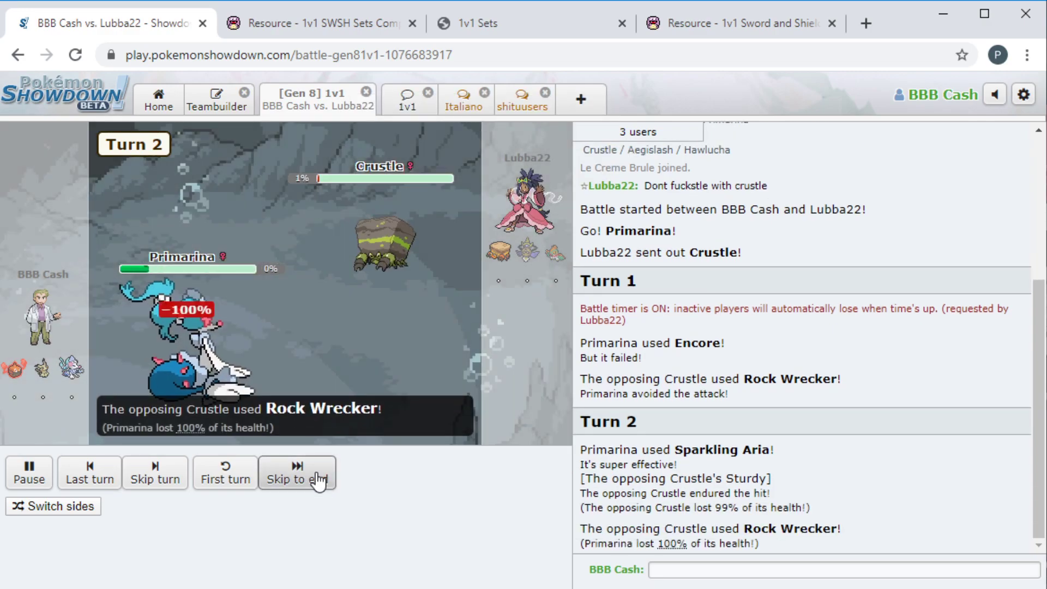
- Skip to the loss, close the battle and search for a new ladder match
{"action": "left_click", "coordinate": [317, 476]}
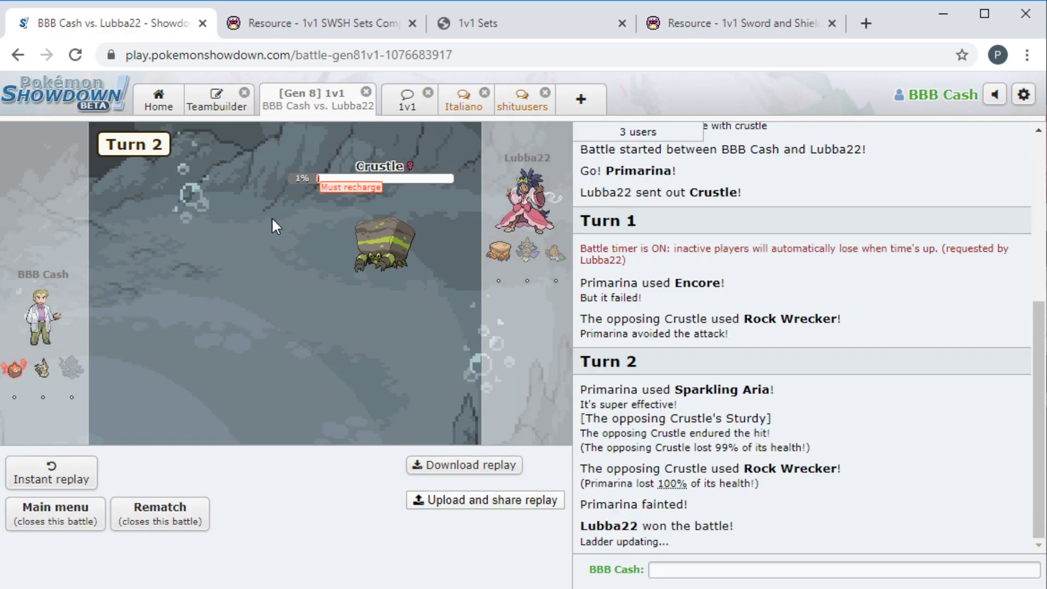
{"action": "left_click", "coordinate": [367, 92]}
{"action": "left_click", "coordinate": [143, 317]}
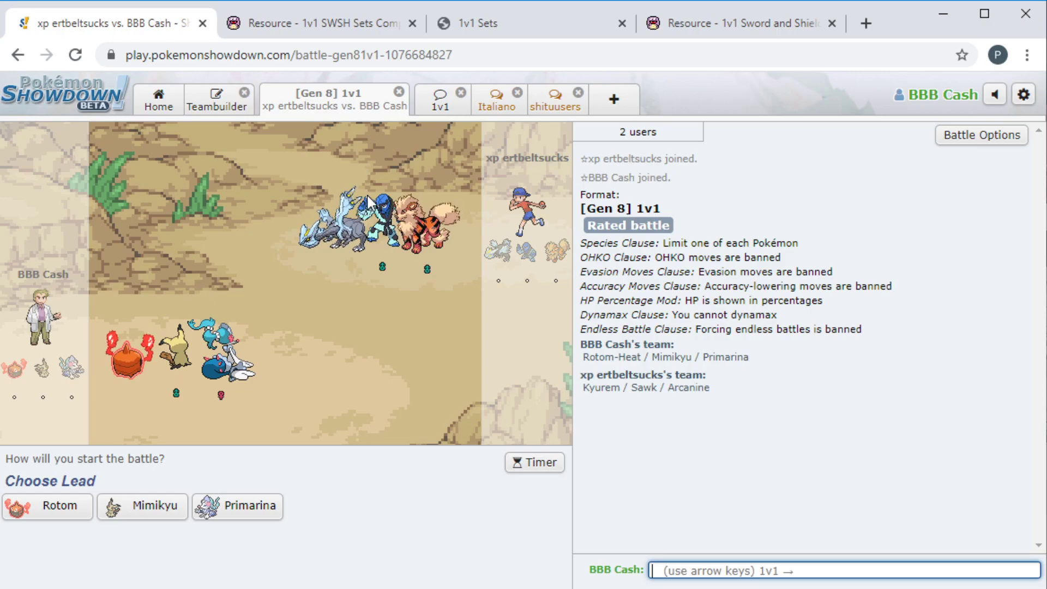
- Change Primarina's fourth move from Encore to Substitute in Untitled 243, then rejoin the battle
{"action": "left_click", "coordinate": [216, 101]}
{"action": "scroll", "coordinate": [303, 270], "scroll_direction": "up", "scroll_amount": 10}
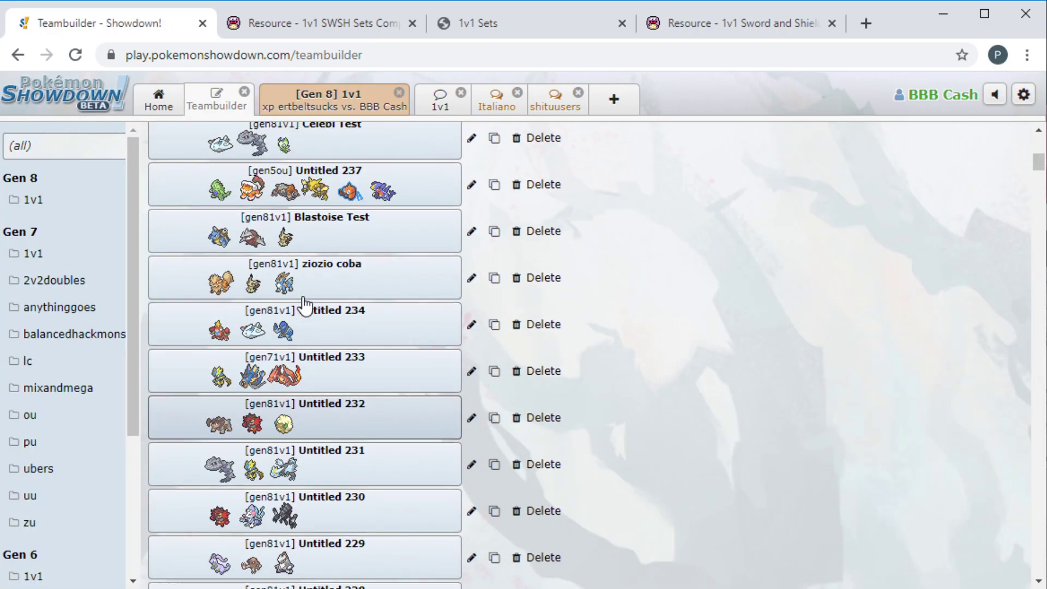
{"action": "scroll", "coordinate": [303, 270], "scroll_direction": "up", "scroll_amount": 5}
{"action": "left_click", "coordinate": [321, 271]}
{"action": "scroll", "coordinate": [352, 328], "scroll_direction": "down", "scroll_amount": 3}
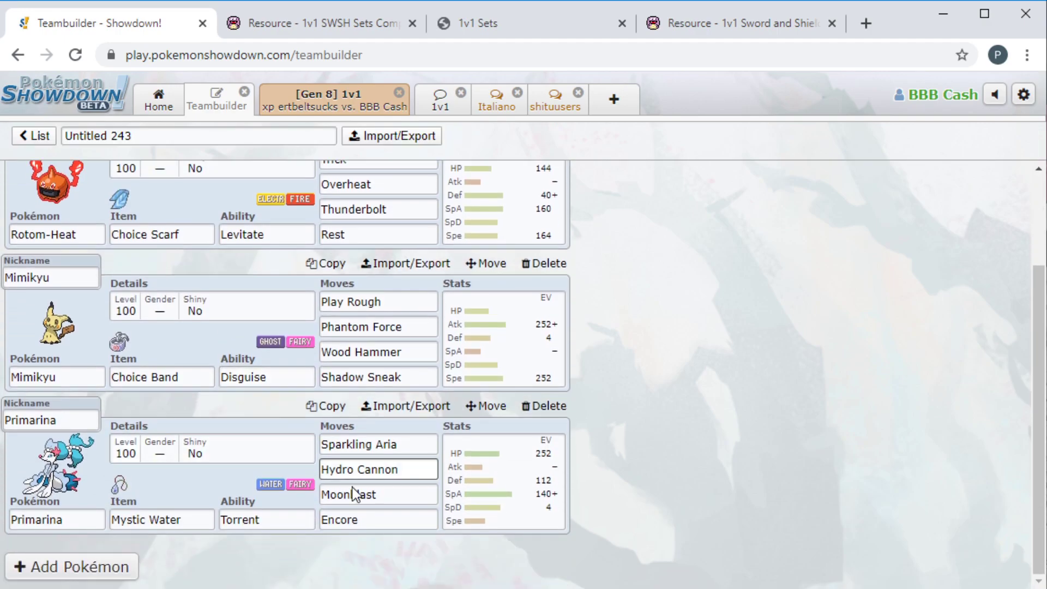
{"action": "left_click", "coordinate": [377, 493]}
{"action": "type", "text": "su"}
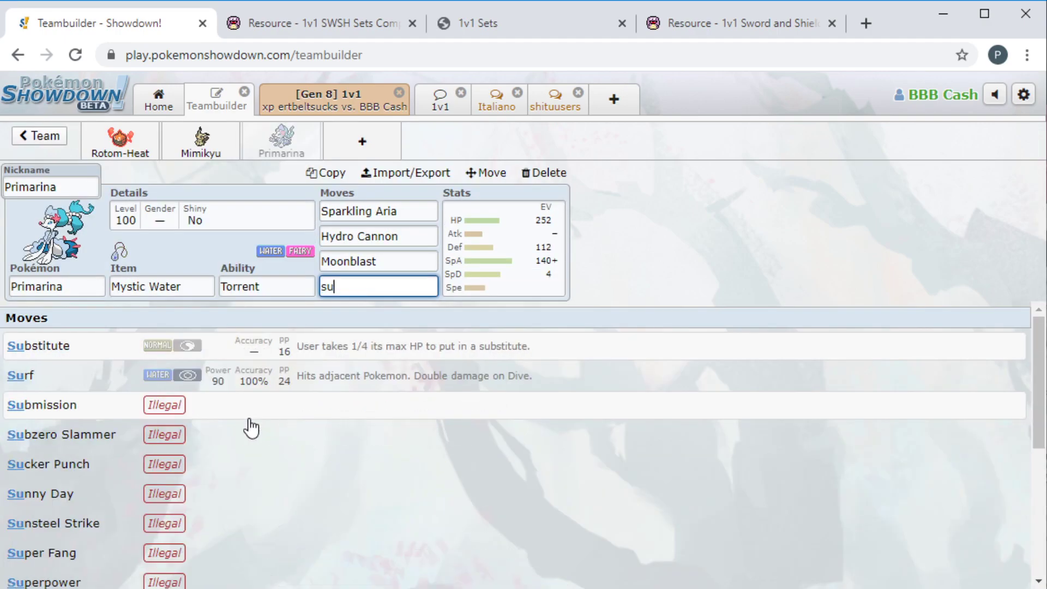
{"action": "key", "text": "Return"}
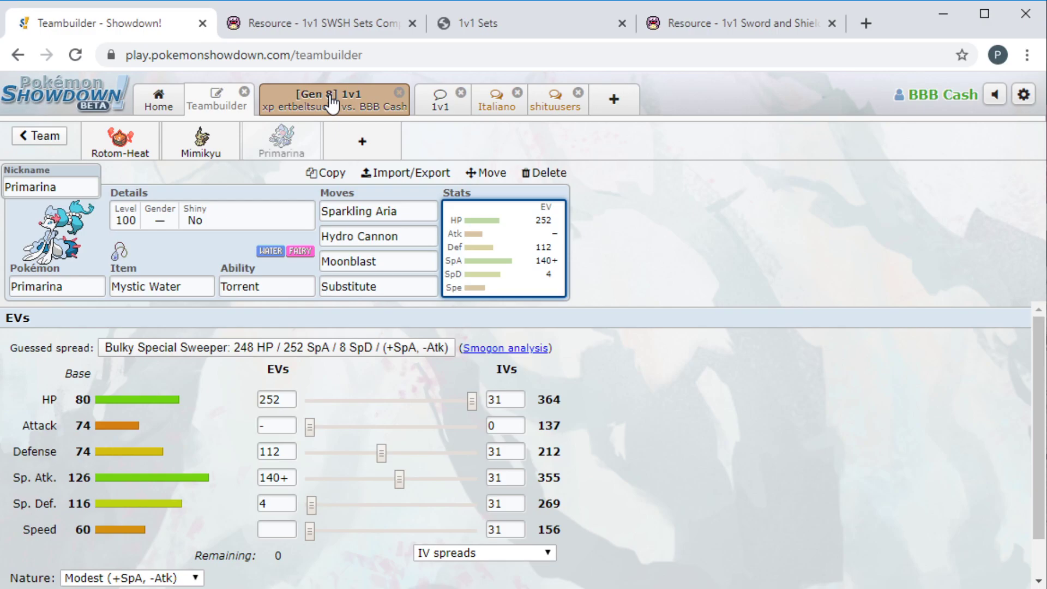
{"action": "left_click", "coordinate": [334, 98]}
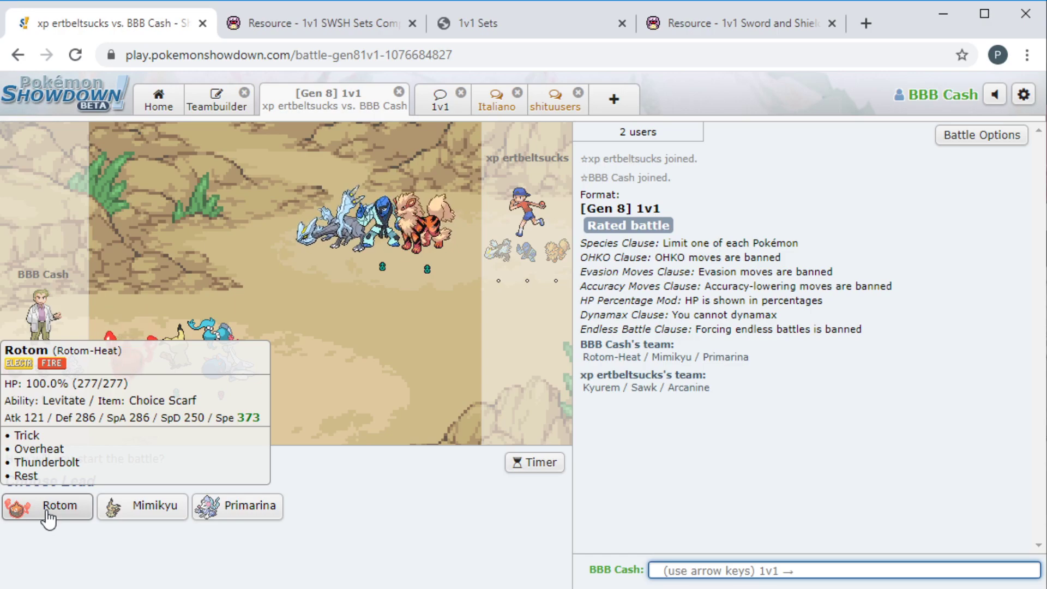
- Lead with Primarina and hit Arcanine with Sparkling Aria over the opening turns
{"action": "left_click", "coordinate": [242, 504]}
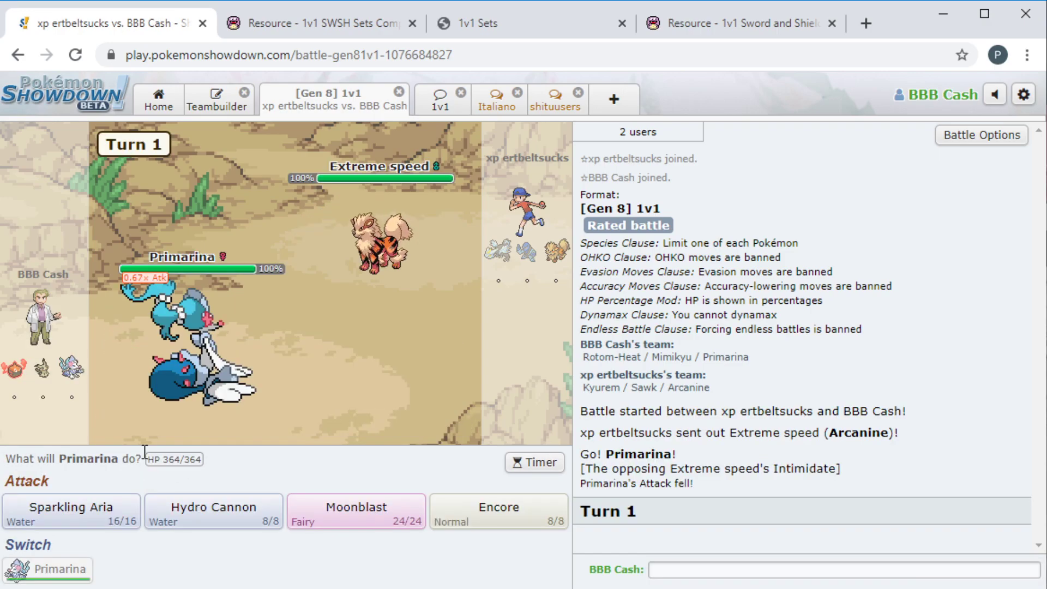
{"action": "mouse_move", "coordinate": [197, 373]}
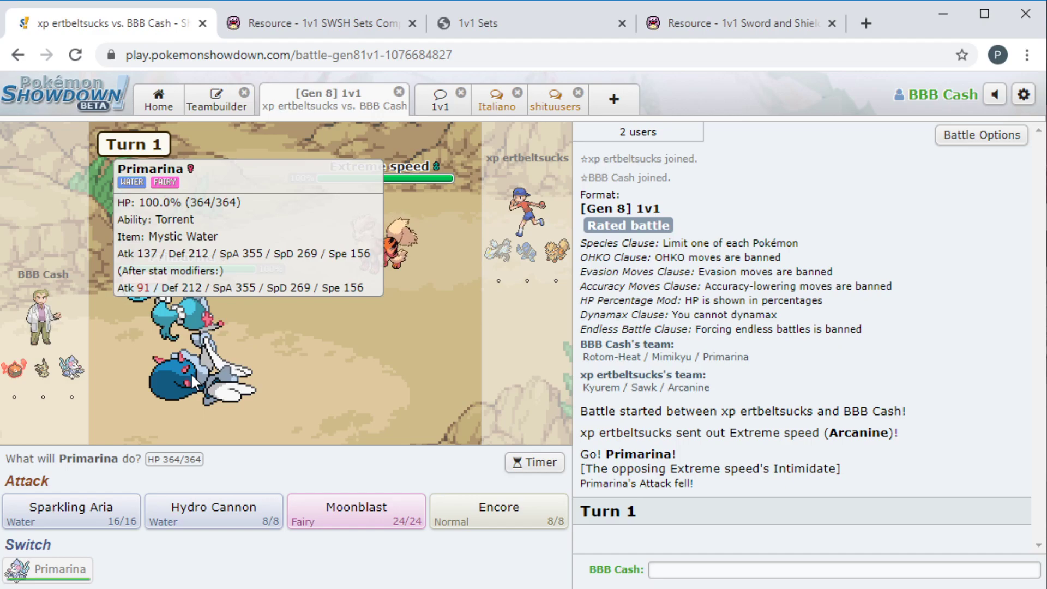
{"action": "left_click", "coordinate": [72, 511]}
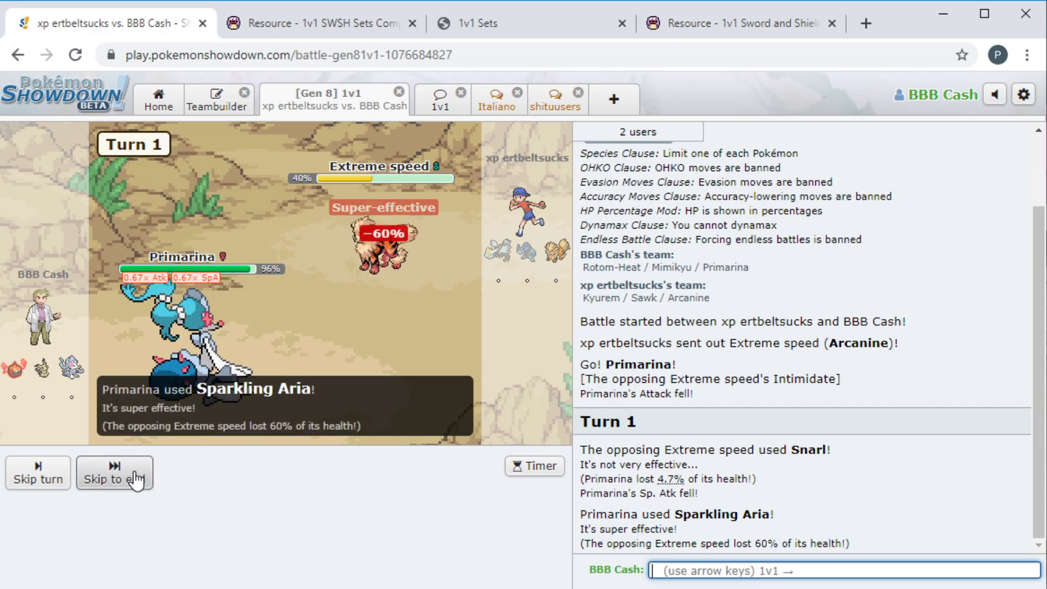
{"action": "left_click", "coordinate": [114, 479]}
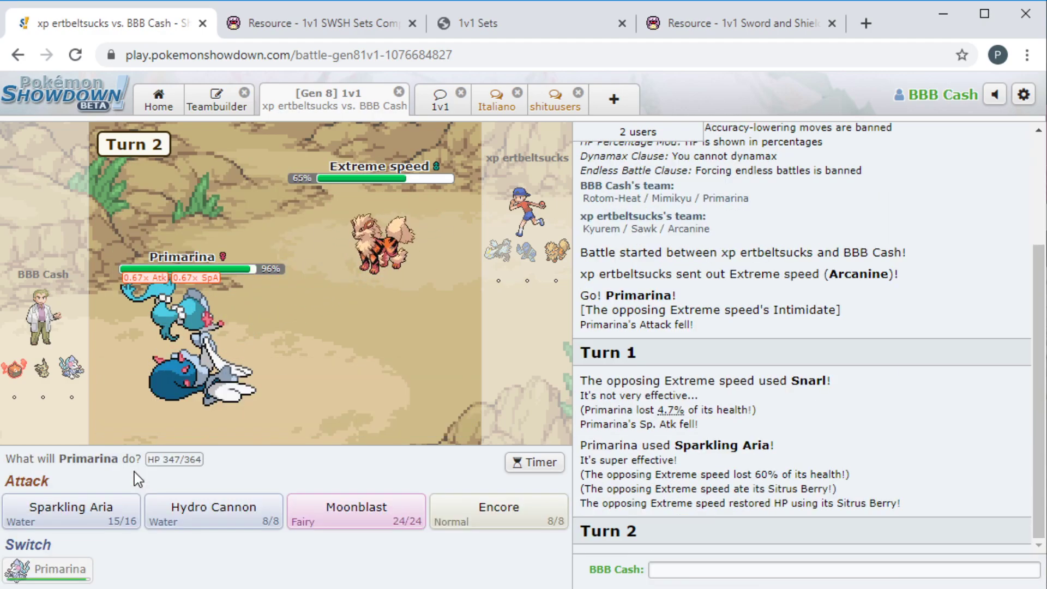
{"action": "left_click", "coordinate": [72, 511]}
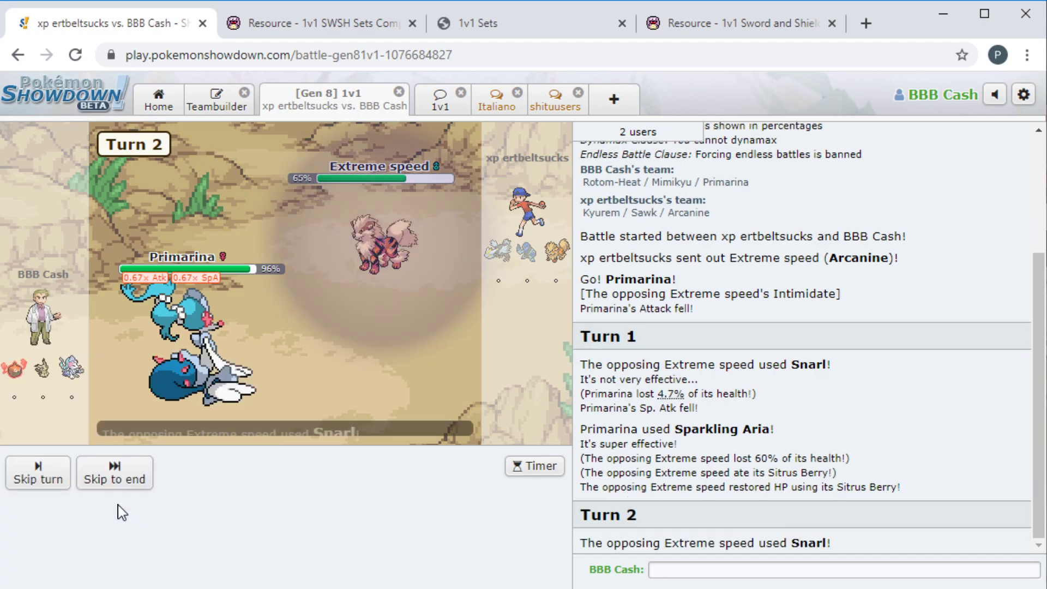
{"action": "left_click", "coordinate": [115, 478]}
{"action": "left_click", "coordinate": [71, 507]}
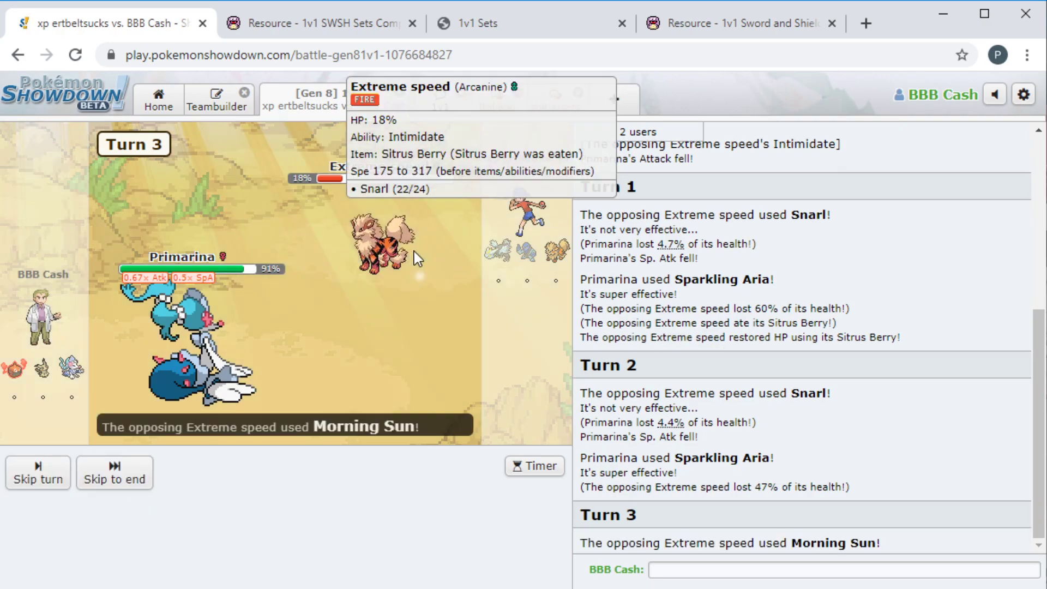
{"action": "left_click", "coordinate": [152, 481]}
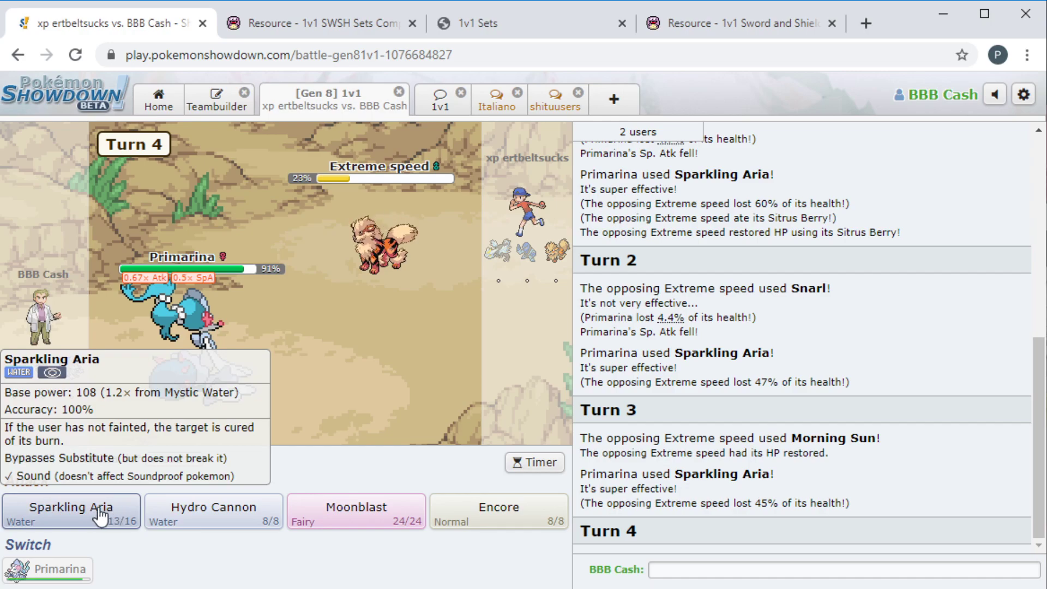
- Keep attacking with Sparkling Aria until Arcanine drops to 0% on Turn 8
{"action": "left_click", "coordinate": [95, 513]}
{"action": "left_click", "coordinate": [112, 479]}
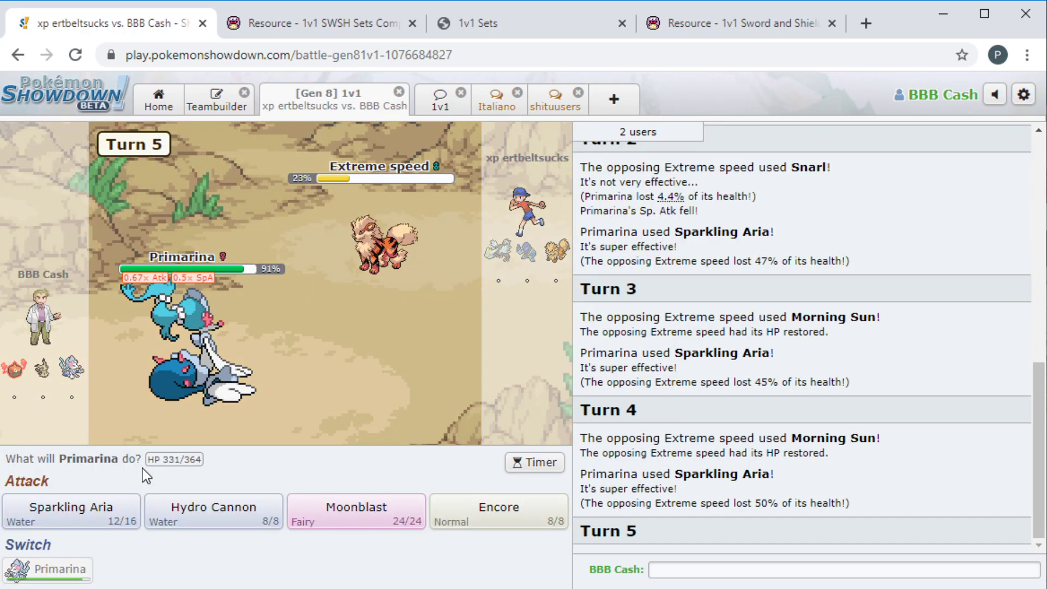
{"action": "left_click", "coordinate": [125, 509]}
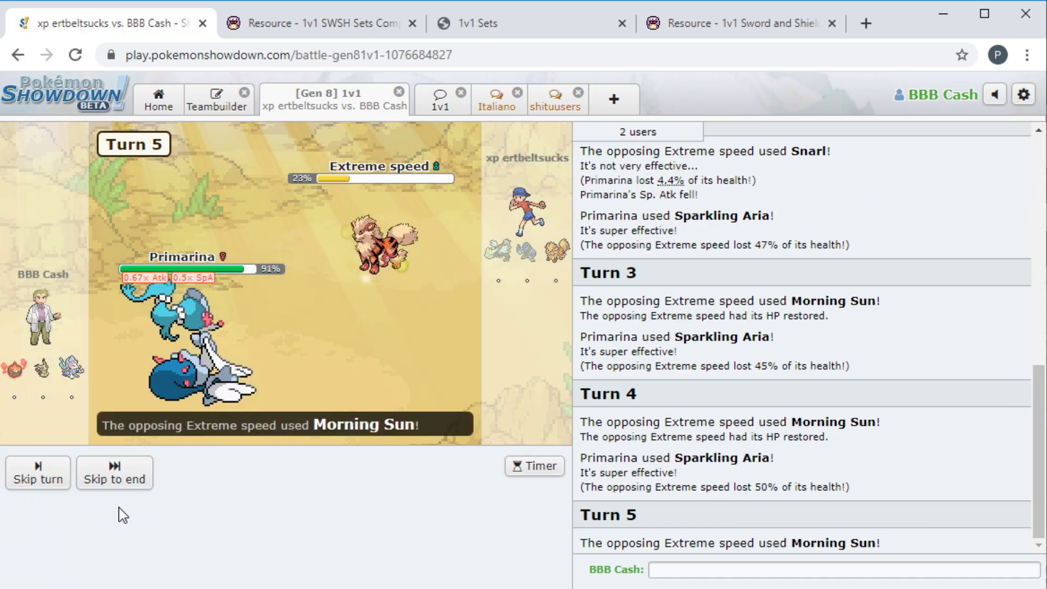
{"action": "left_click", "coordinate": [124, 480]}
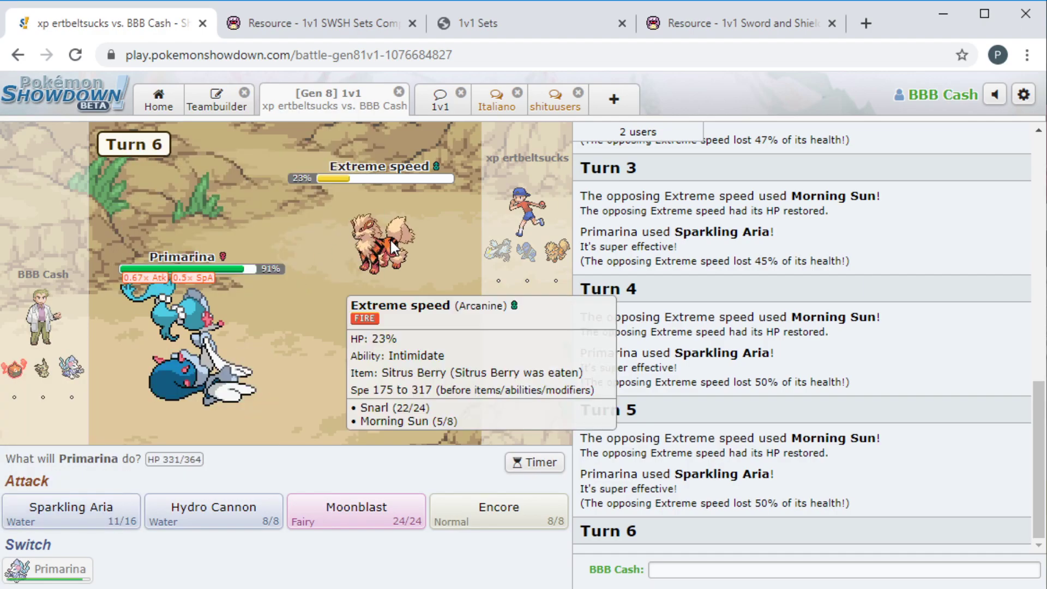
{"action": "left_click", "coordinate": [107, 509]}
{"action": "left_click", "coordinate": [131, 476]}
{"action": "left_click", "coordinate": [102, 511]}
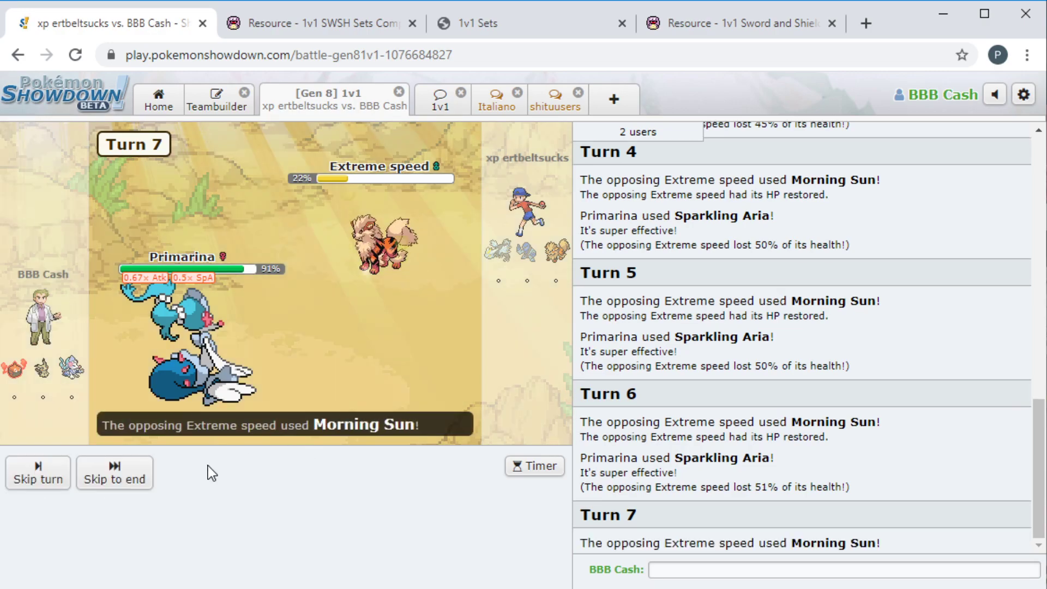
{"action": "left_click", "coordinate": [123, 474]}
{"action": "left_click", "coordinate": [70, 507]}
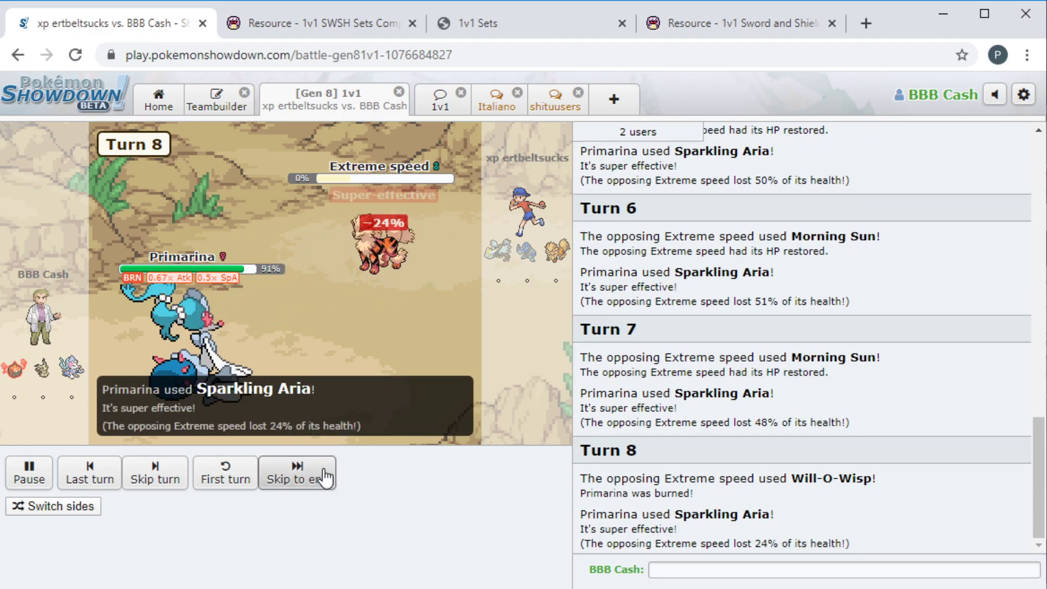
{"action": "left_click", "coordinate": [400, 94]}
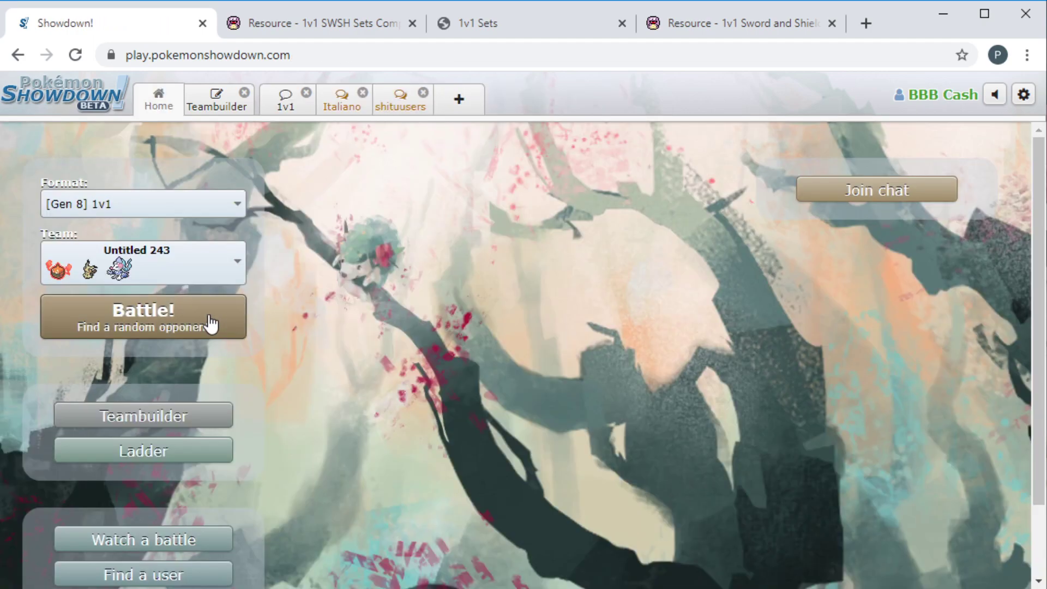
{"action": "left_click", "coordinate": [211, 319]}
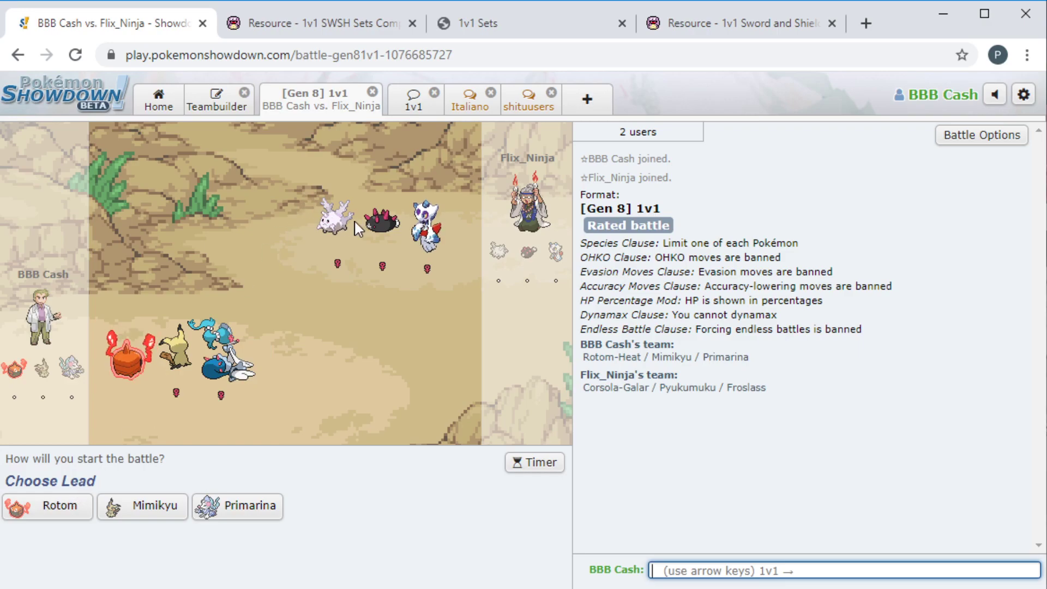
{"action": "left_click", "coordinate": [50, 505]}
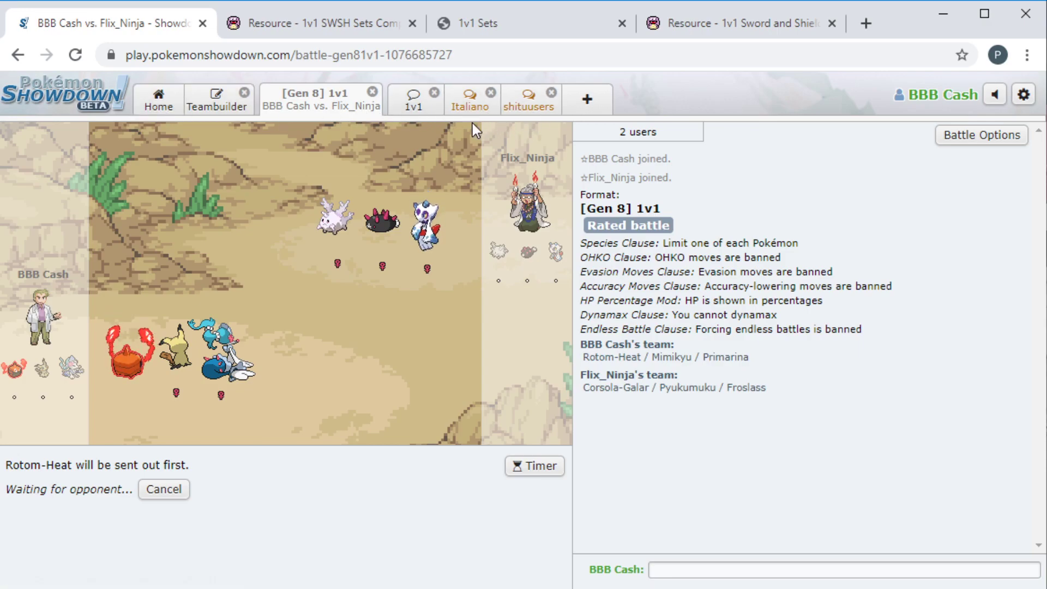
- Look over the C Rank and B Rank entries in the 1v1 viability rankings thread
{"action": "left_click", "coordinate": [783, 23]}
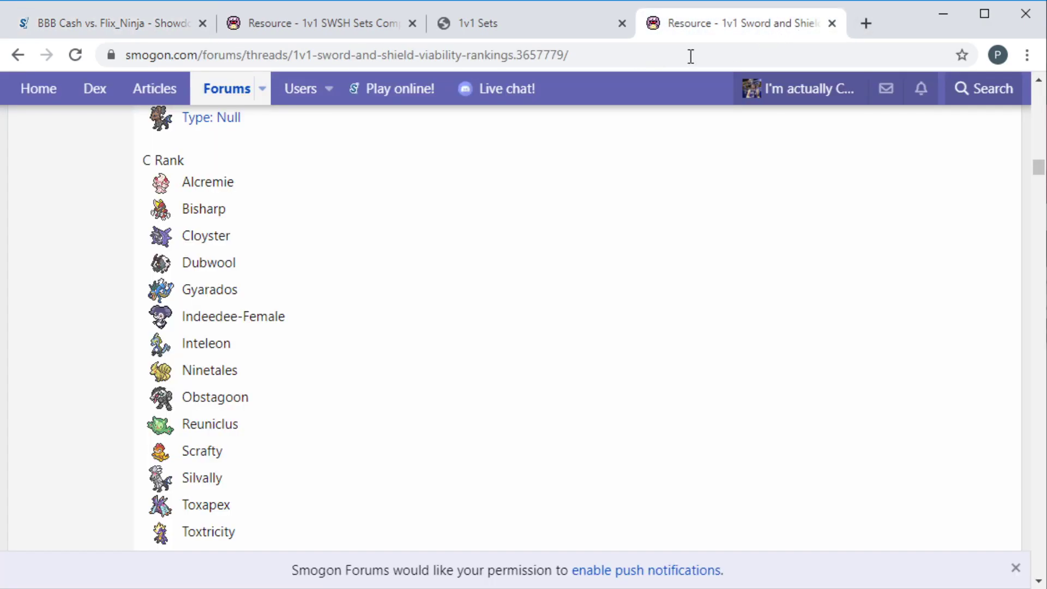
{"action": "scroll", "coordinate": [463, 197], "scroll_direction": "down", "scroll_amount": 5}
{"action": "scroll", "coordinate": [463, 196], "scroll_direction": "down", "scroll_amount": 2}
{"action": "scroll", "coordinate": [294, 237], "scroll_direction": "up", "scroll_amount": 2}
{"action": "scroll", "coordinate": [288, 212], "scroll_direction": "up", "scroll_amount": 5}
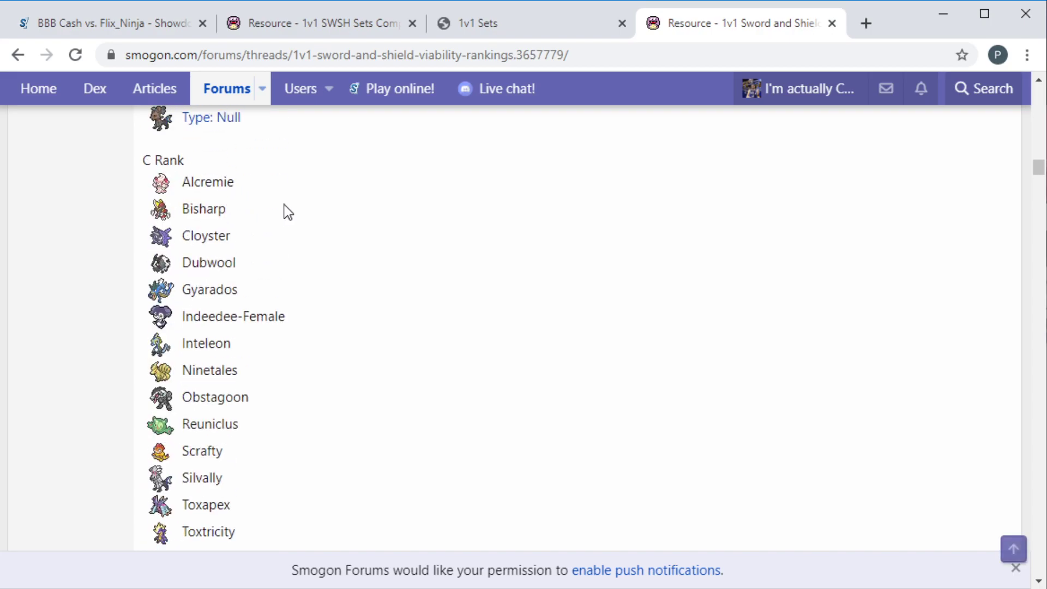
{"action": "scroll", "coordinate": [288, 211], "scroll_direction": "up", "scroll_amount": 5}
{"action": "scroll", "coordinate": [281, 209], "scroll_direction": "up", "scroll_amount": 4}
{"action": "scroll", "coordinate": [281, 210], "scroll_direction": "up", "scroll_amount": 3}
{"action": "scroll", "coordinate": [275, 217], "scroll_direction": "up", "scroll_amount": 2}
{"action": "scroll", "coordinate": [274, 217], "scroll_direction": "up", "scroll_amount": 2}
{"action": "scroll", "coordinate": [275, 217], "scroll_direction": "up", "scroll_amount": 2}
{"action": "scroll", "coordinate": [274, 217], "scroll_direction": "up", "scroll_amount": 1}
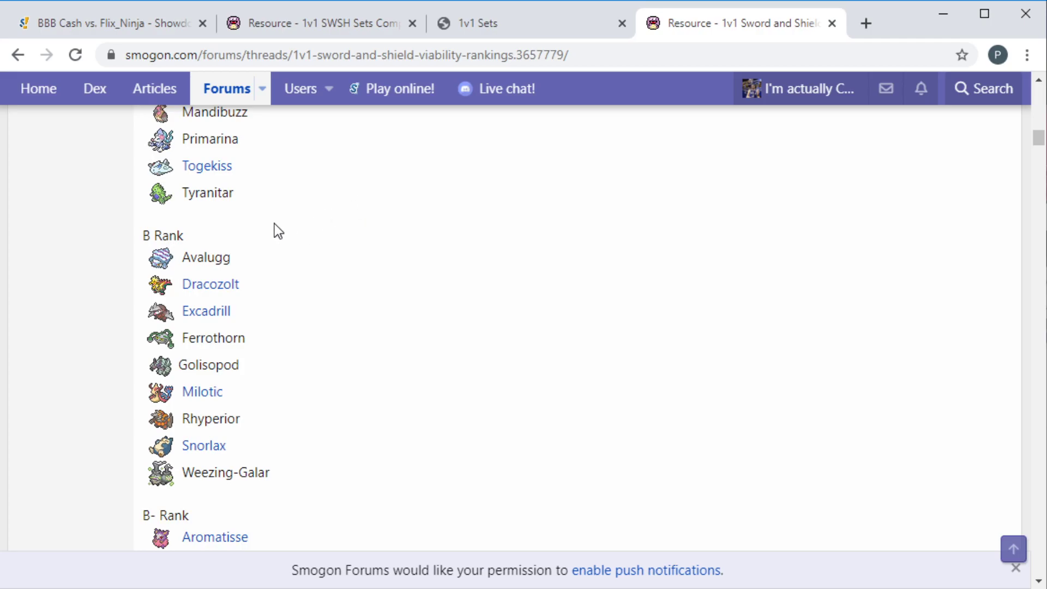
- Knock out Flix_Ninja's Froslass with Rotom-Heat's Overheat on Turn 1
{"action": "left_click", "coordinate": [98, 24]}
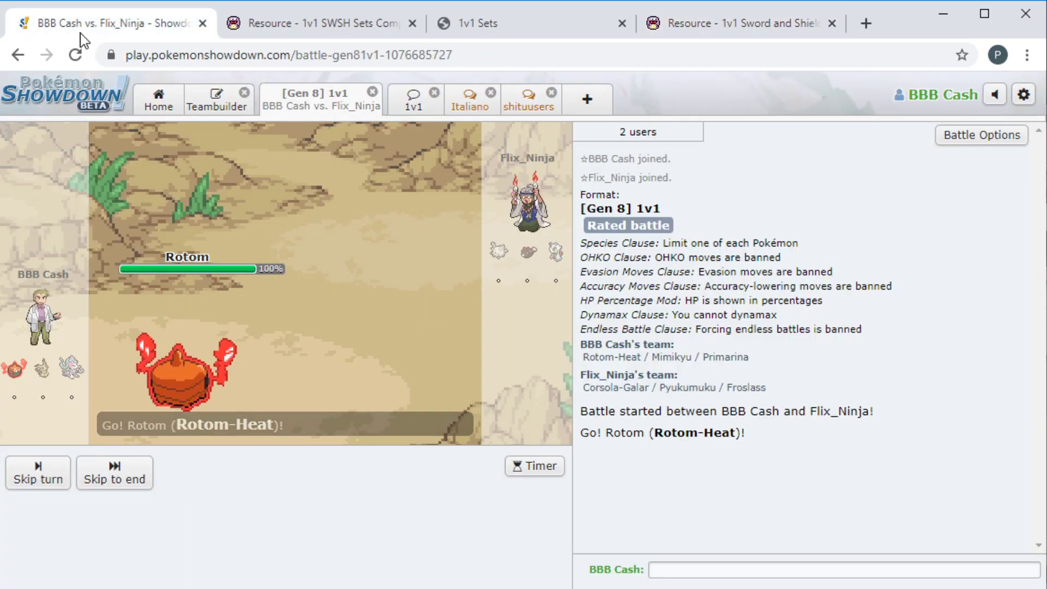
{"action": "left_click", "coordinate": [115, 471]}
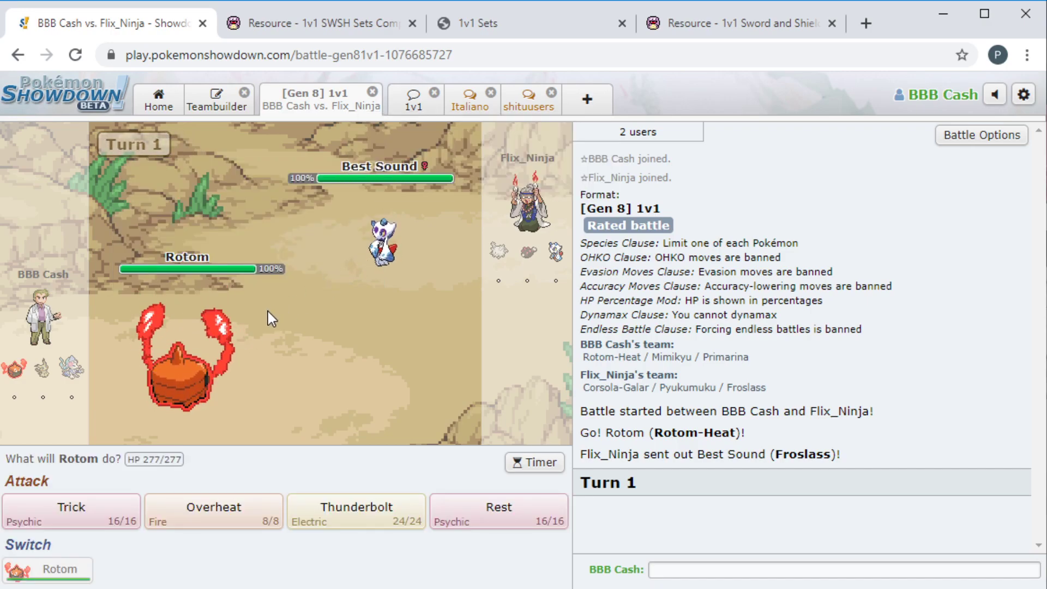
{"action": "mouse_move", "coordinate": [381, 239]}
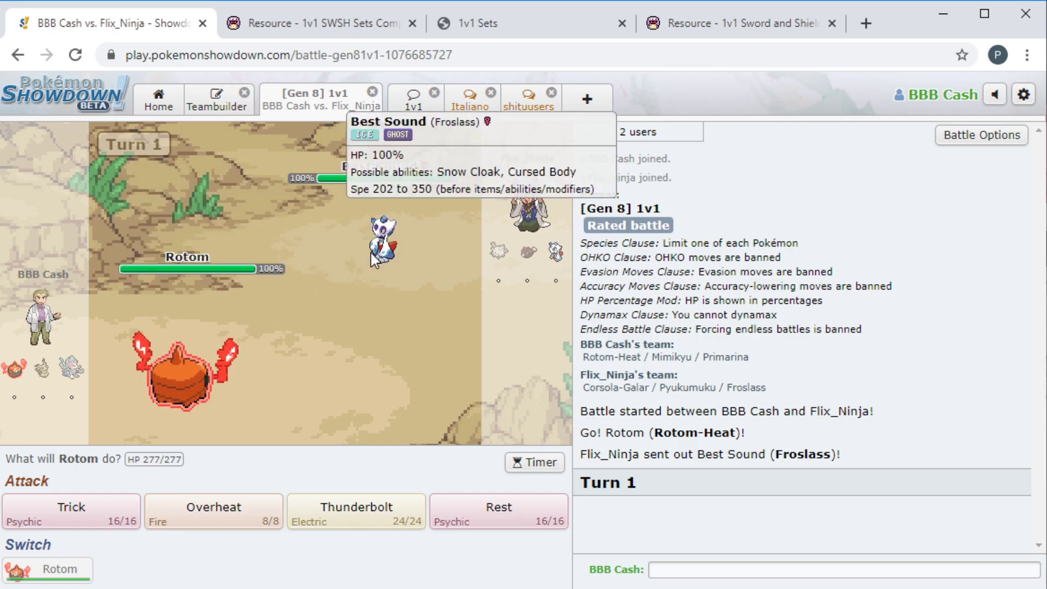
{"action": "left_click", "coordinate": [235, 517]}
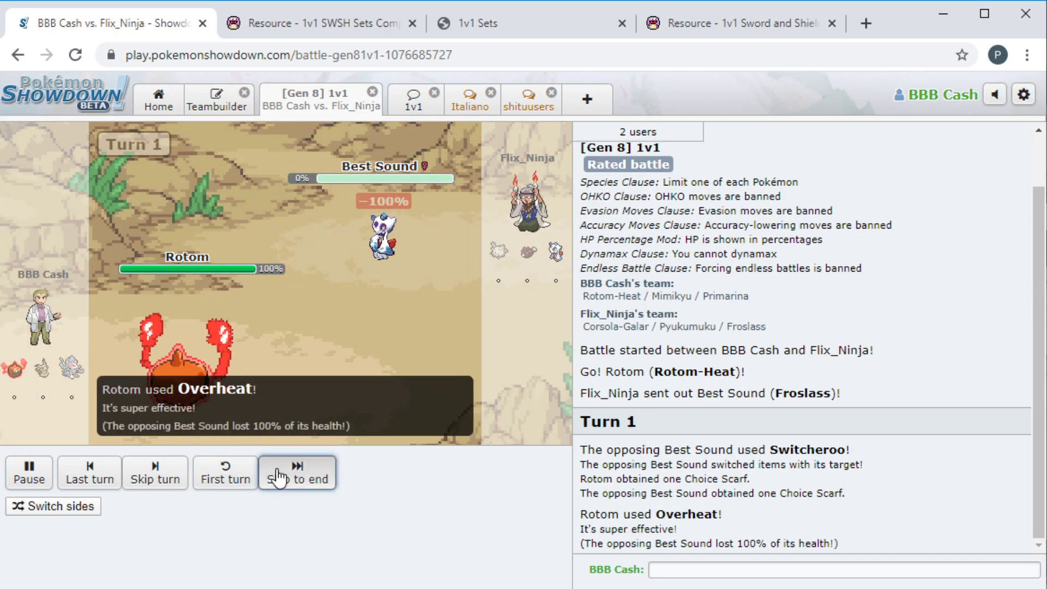
{"action": "left_click", "coordinate": [278, 477]}
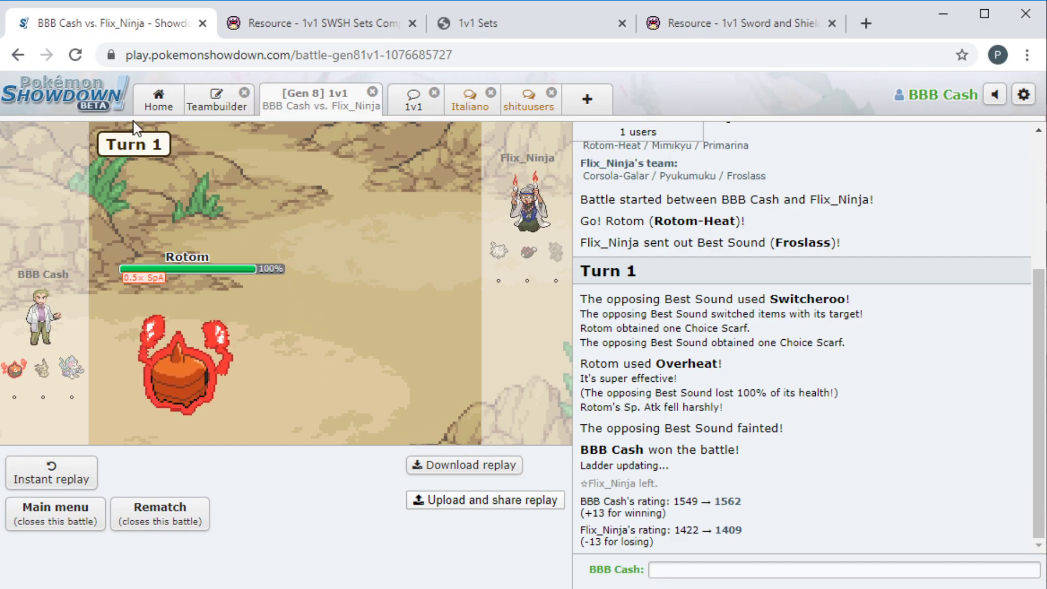
- Find BBB Cash at rank 64 with 1562 on the Gen 8 1v1 ladder, then return to the battle
{"action": "left_click", "coordinate": [158, 99]}
{"action": "left_click", "coordinate": [144, 451]}
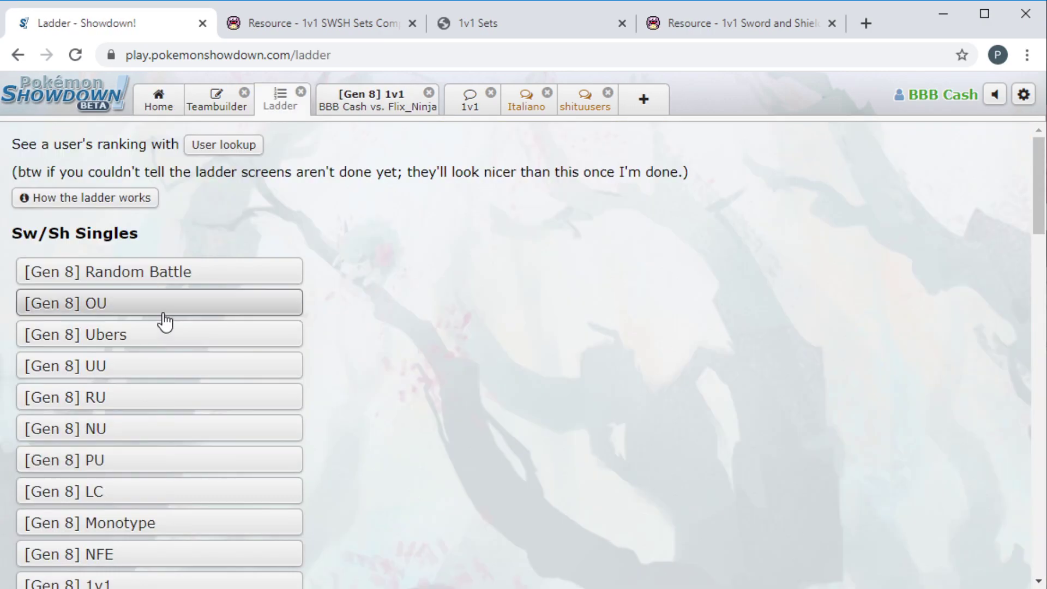
{"action": "scroll", "coordinate": [143, 409], "scroll_direction": "down", "scroll_amount": 2}
{"action": "left_click", "coordinate": [139, 497]}
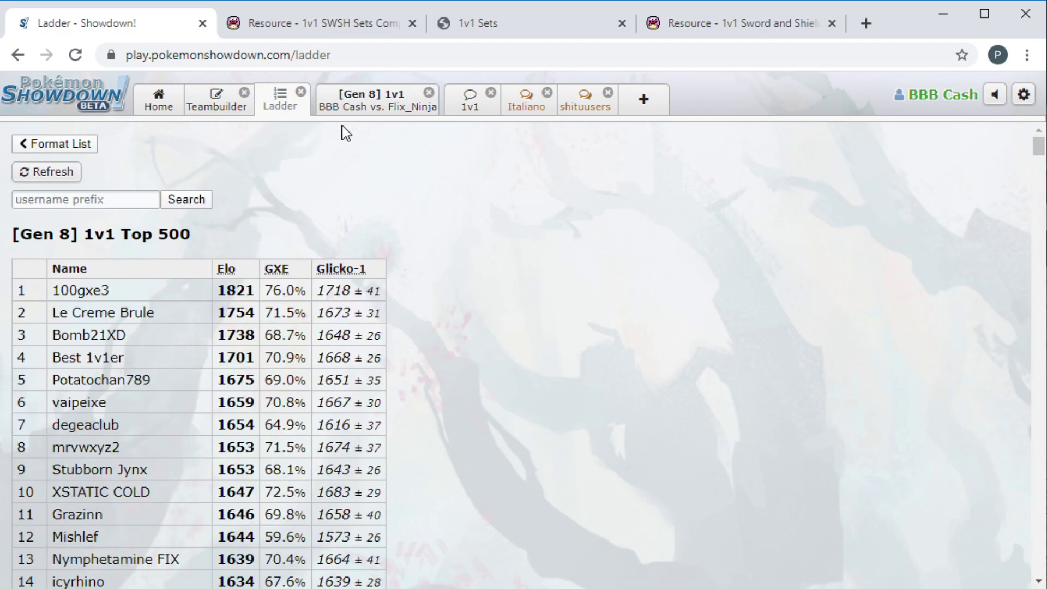
{"action": "left_click", "coordinate": [372, 100]}
{"action": "left_click", "coordinate": [158, 100]}
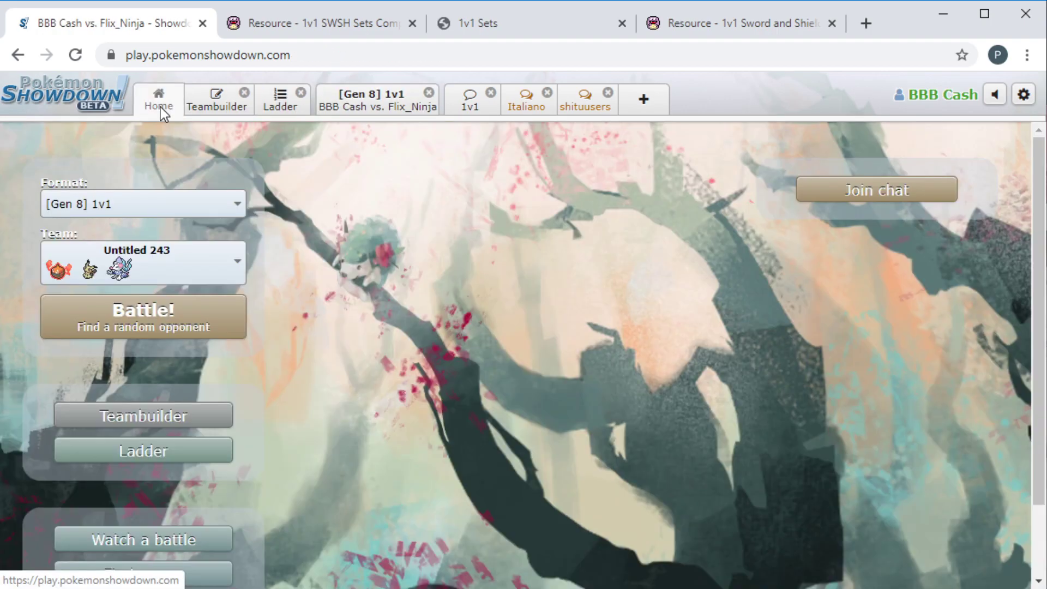
{"action": "left_click", "coordinate": [280, 99]}
{"action": "scroll", "coordinate": [266, 319], "scroll_direction": "down", "scroll_amount": 5}
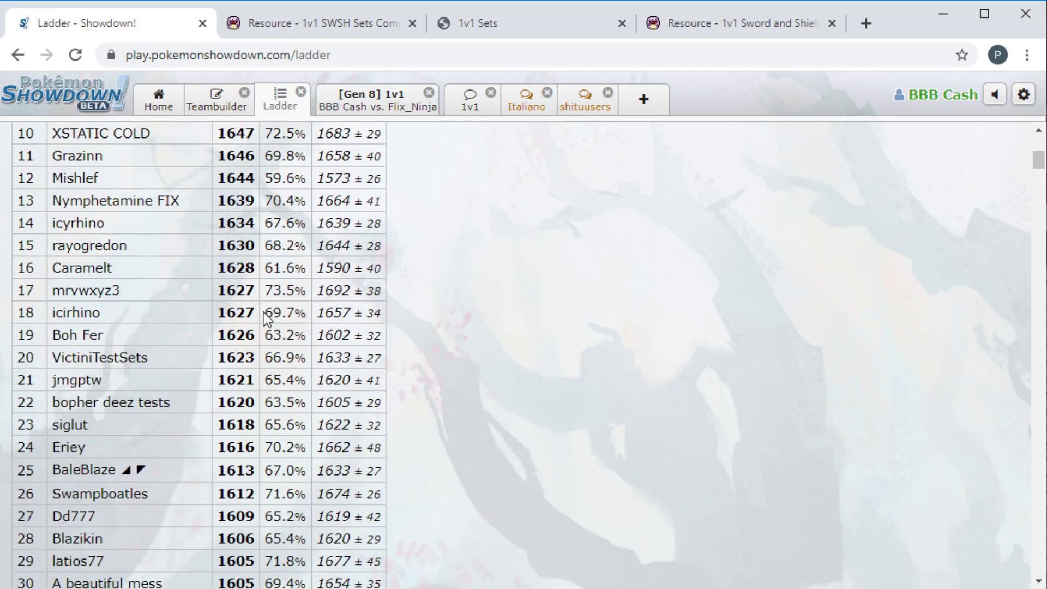
{"action": "scroll", "coordinate": [266, 319], "scroll_direction": "down", "scroll_amount": 4}
{"action": "scroll", "coordinate": [262, 314], "scroll_direction": "down", "scroll_amount": 5}
{"action": "scroll", "coordinate": [262, 314], "scroll_direction": "down", "scroll_amount": 3}
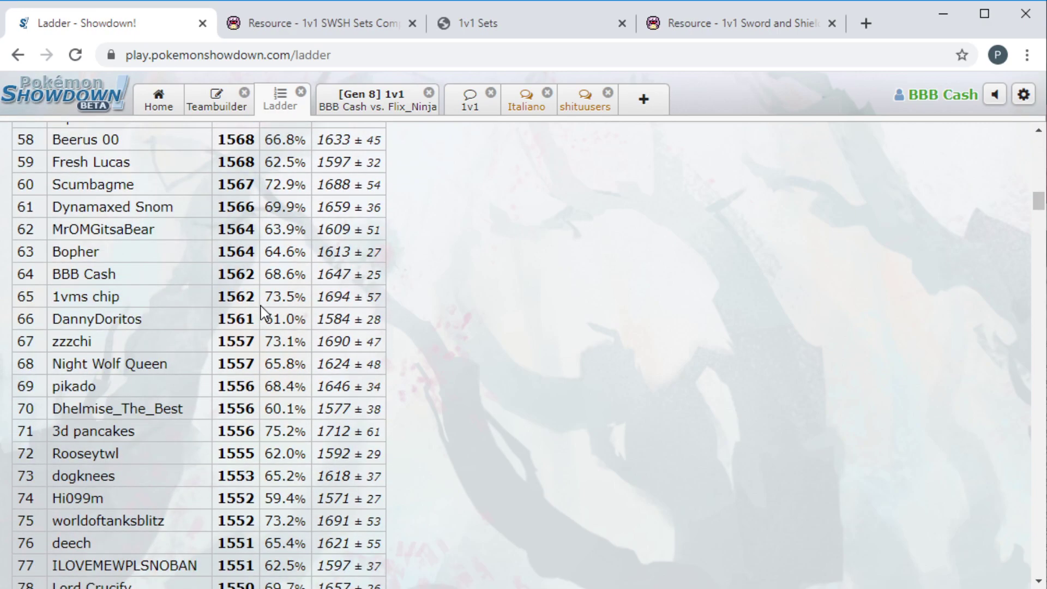
{"action": "scroll", "coordinate": [140, 276], "scroll_direction": "up", "scroll_amount": 1}
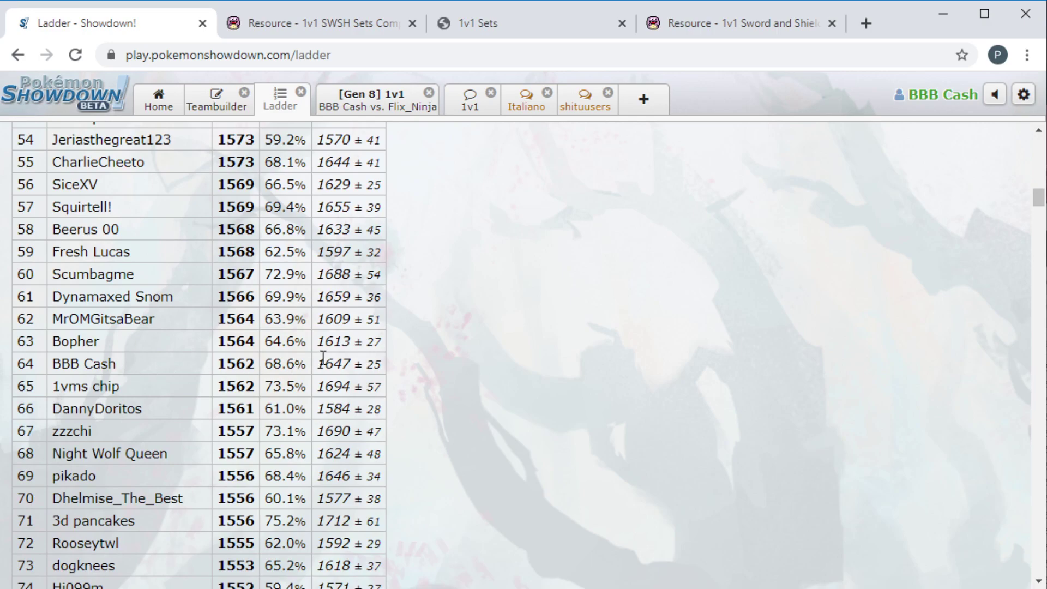
{"action": "scroll", "coordinate": [126, 360], "scroll_direction": "up", "scroll_amount": 1}
{"action": "scroll", "coordinate": [139, 344], "scroll_direction": "up", "scroll_amount": 5}
{"action": "scroll", "coordinate": [162, 334], "scroll_direction": "up", "scroll_amount": 2}
{"action": "scroll", "coordinate": [161, 336], "scroll_direction": "up", "scroll_amount": 2}
{"action": "scroll", "coordinate": [161, 336], "scroll_direction": "up", "scroll_amount": 1}
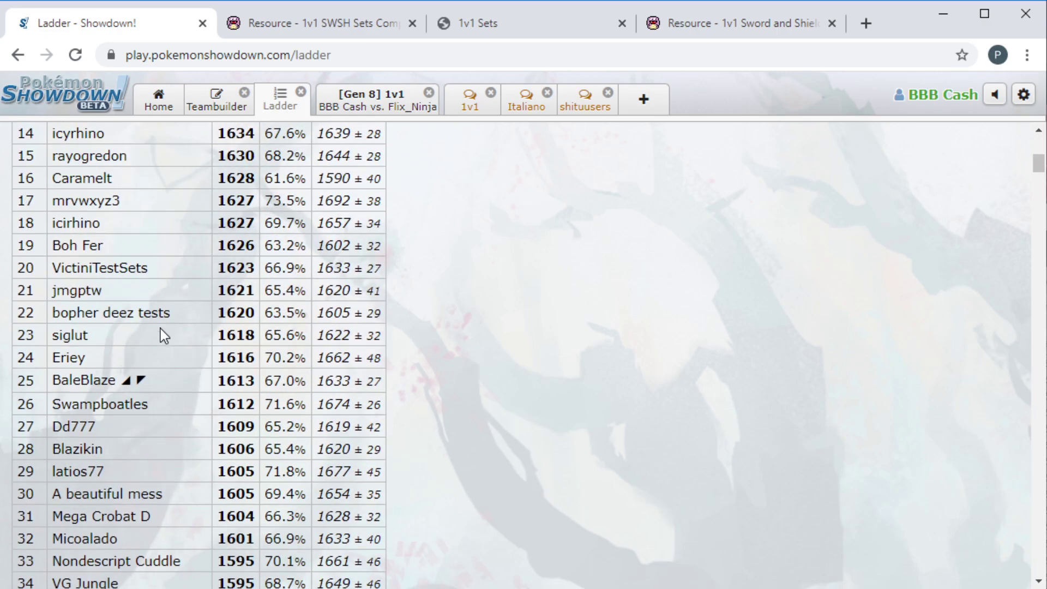
{"action": "scroll", "coordinate": [172, 319], "scroll_direction": "up", "scroll_amount": 1}
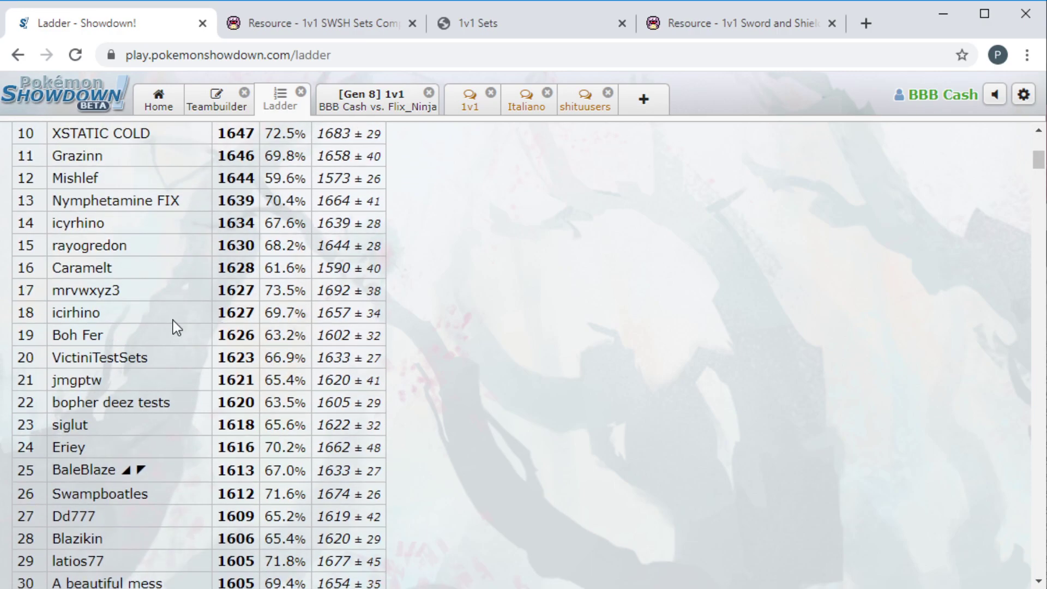
{"action": "scroll", "coordinate": [172, 322], "scroll_direction": "up", "scroll_amount": 3}
{"action": "scroll", "coordinate": [188, 302], "scroll_direction": "up", "scroll_amount": 2}
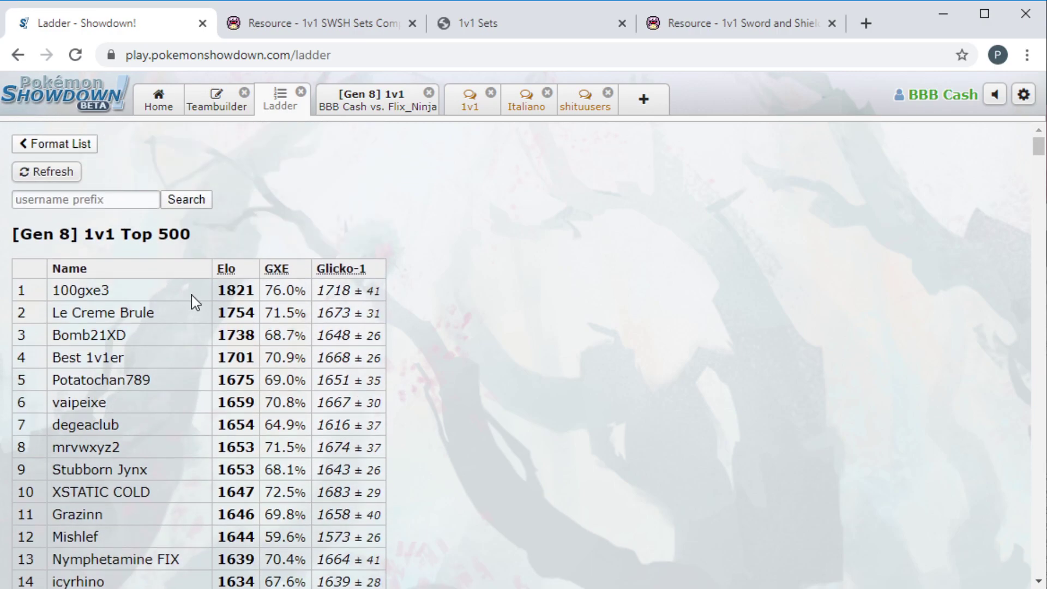
{"action": "left_click", "coordinate": [346, 103]}
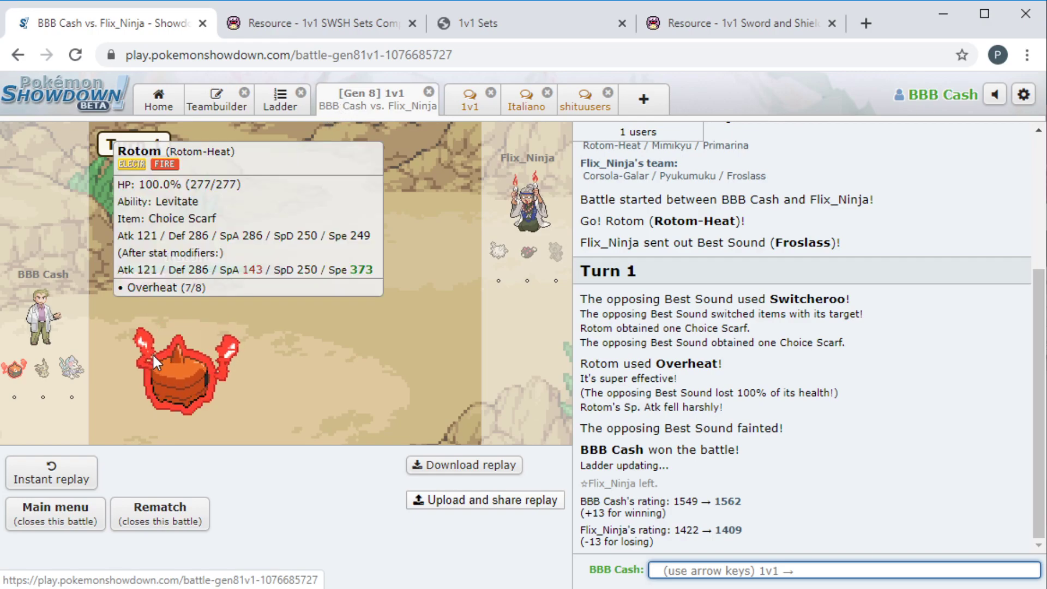